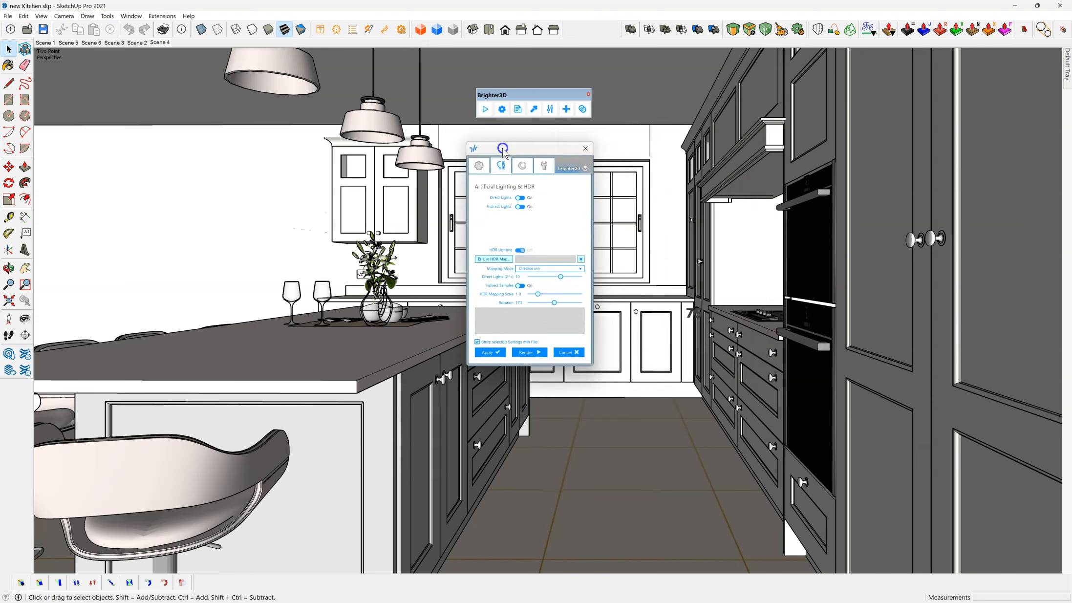
Step: Review the Brighter3D render settings for basic options, artificial lighting and HDR, sunlight and additional settings, and close the dialog
{"action": "left_click", "coordinate": [479, 165]}
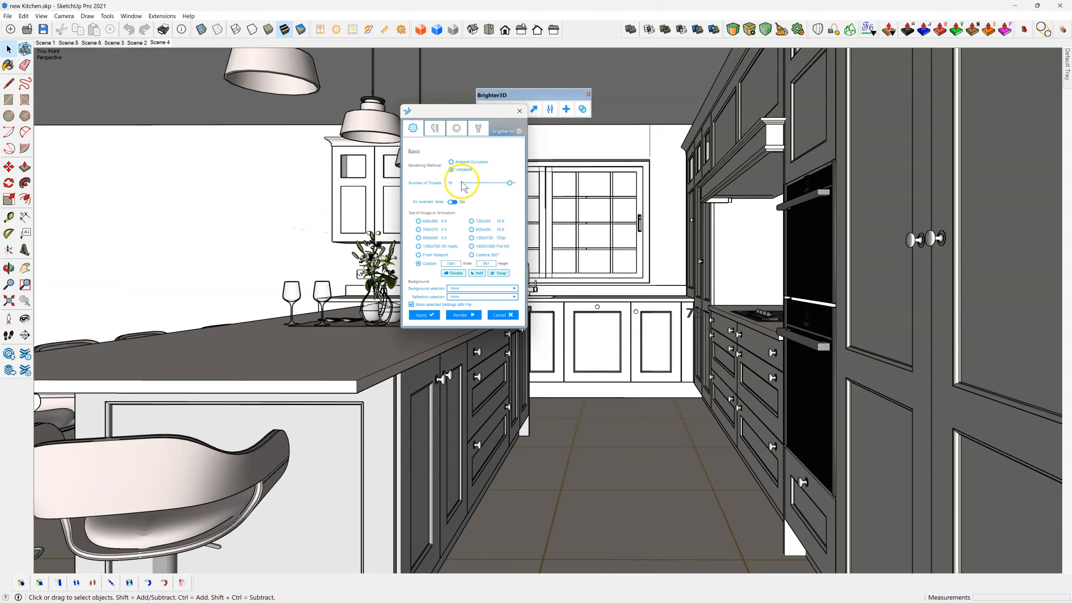
{"action": "left_click", "coordinate": [433, 128]}
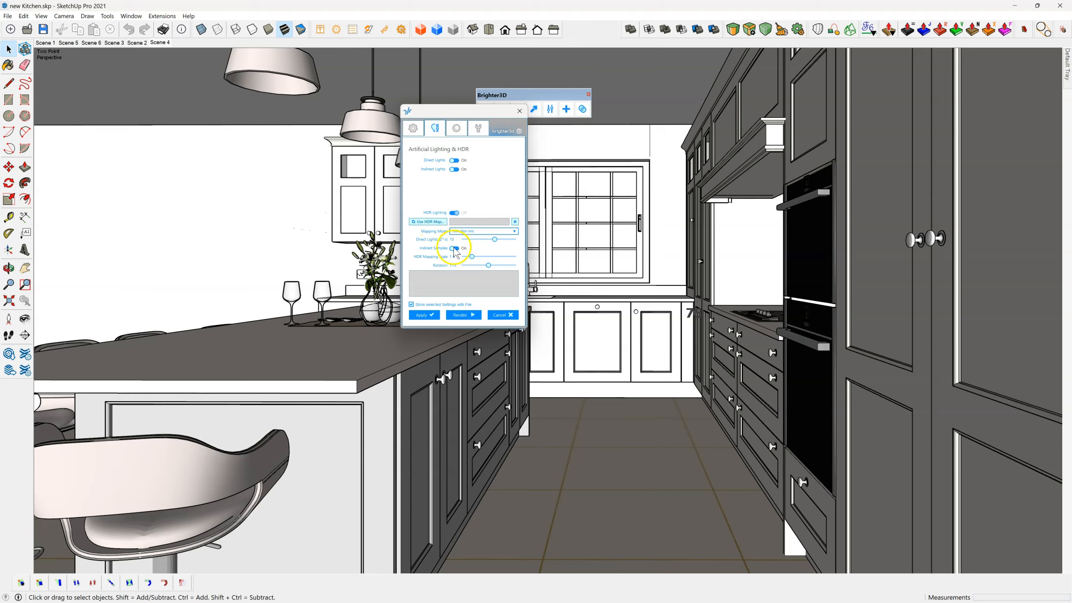
{"action": "left_click", "coordinate": [457, 128]}
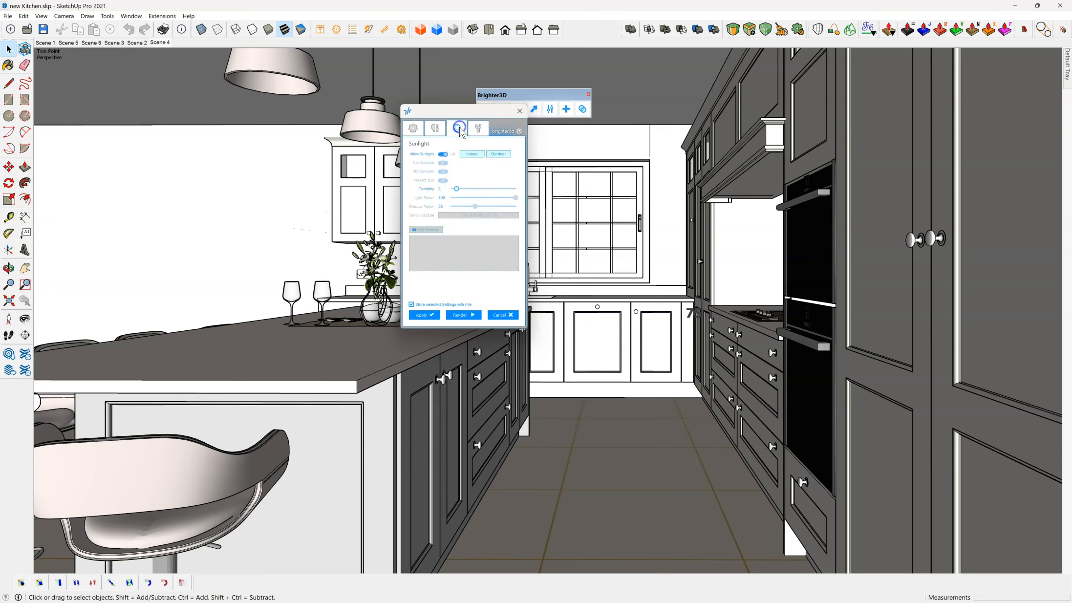
{"action": "left_click", "coordinate": [443, 154]}
{"action": "left_click", "coordinate": [479, 130]}
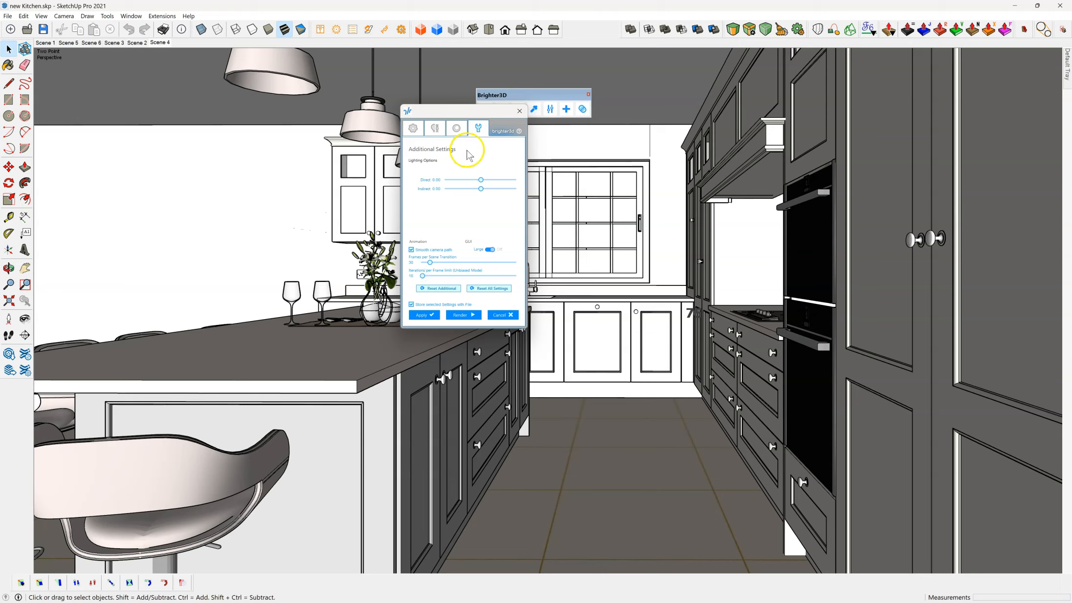
{"action": "left_click", "coordinate": [519, 112]}
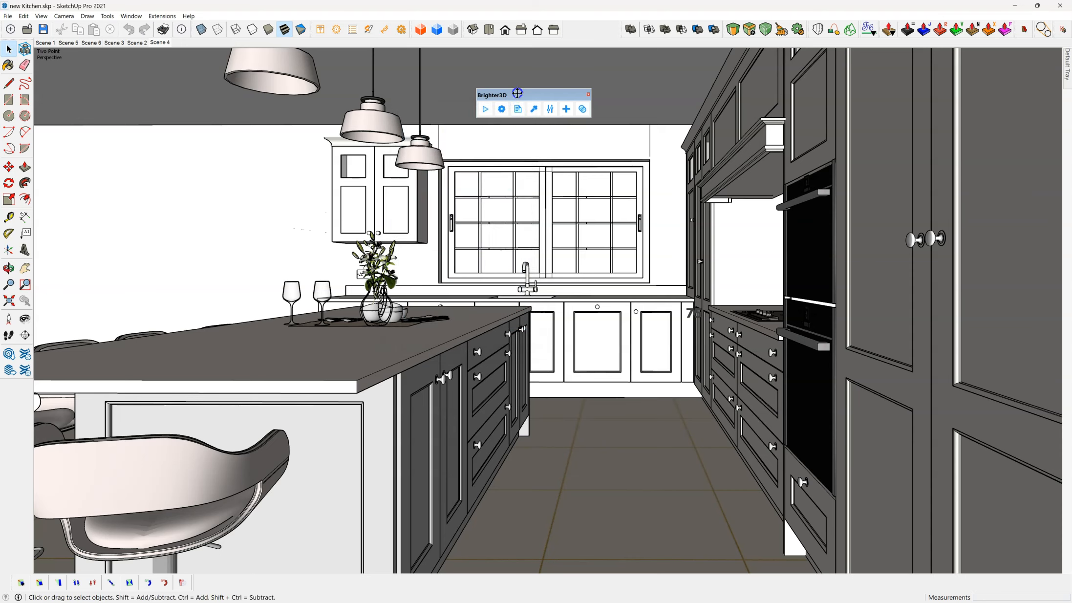
Step: Open the Brighter3D material editor, look over its material types and colour, diffuse and reflectance options, and close it
{"action": "left_click_drag", "start_coordinate": [521, 97], "coordinate": [492, 85]}
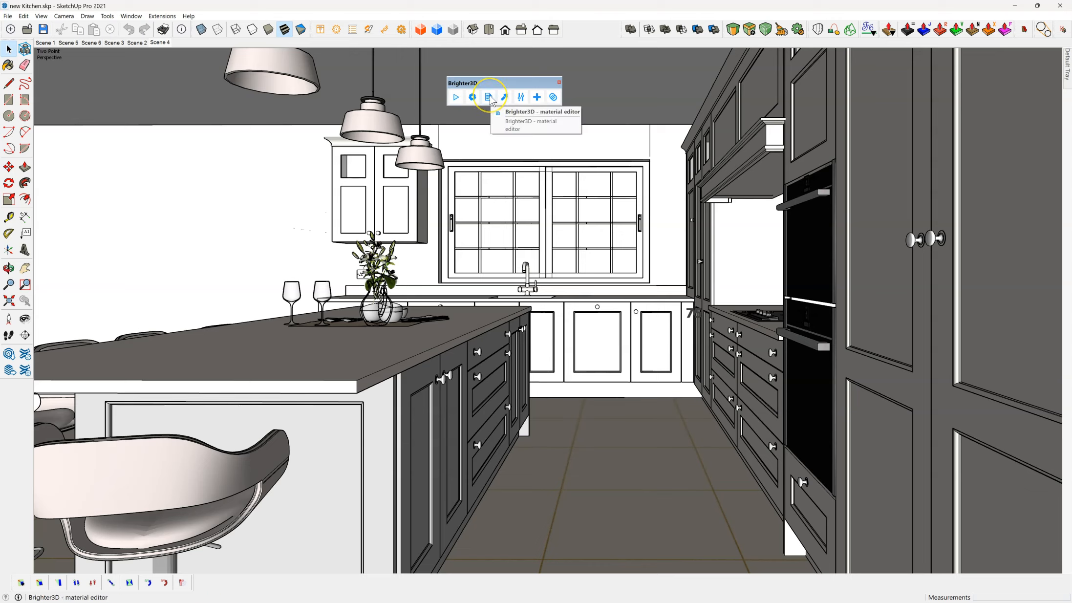
{"action": "left_click", "coordinate": [489, 98]}
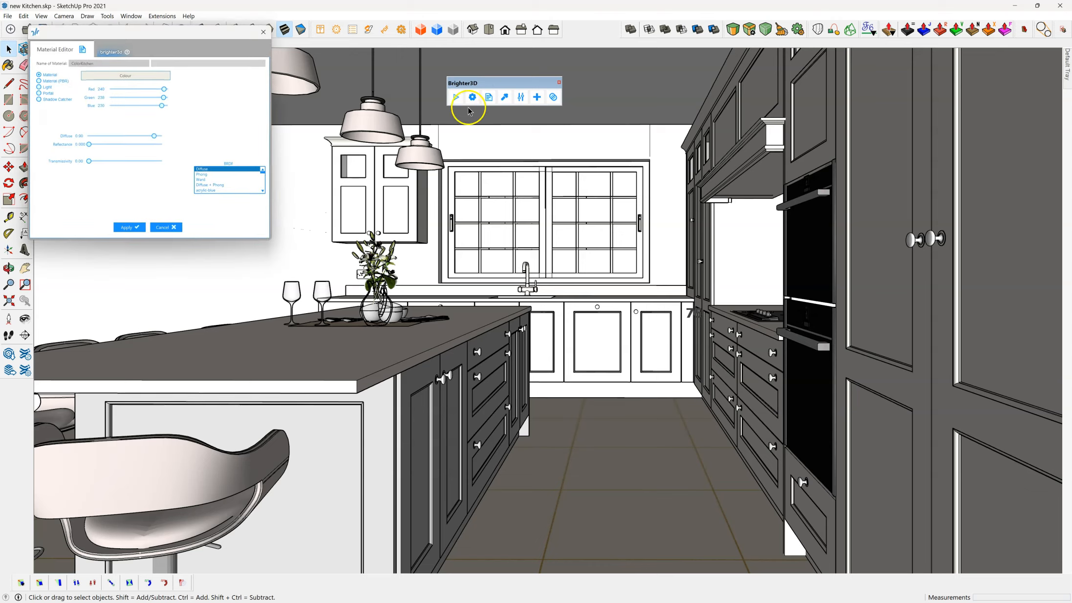
{"action": "left_click_drag", "start_coordinate": [157, 35], "coordinate": [375, 203]}
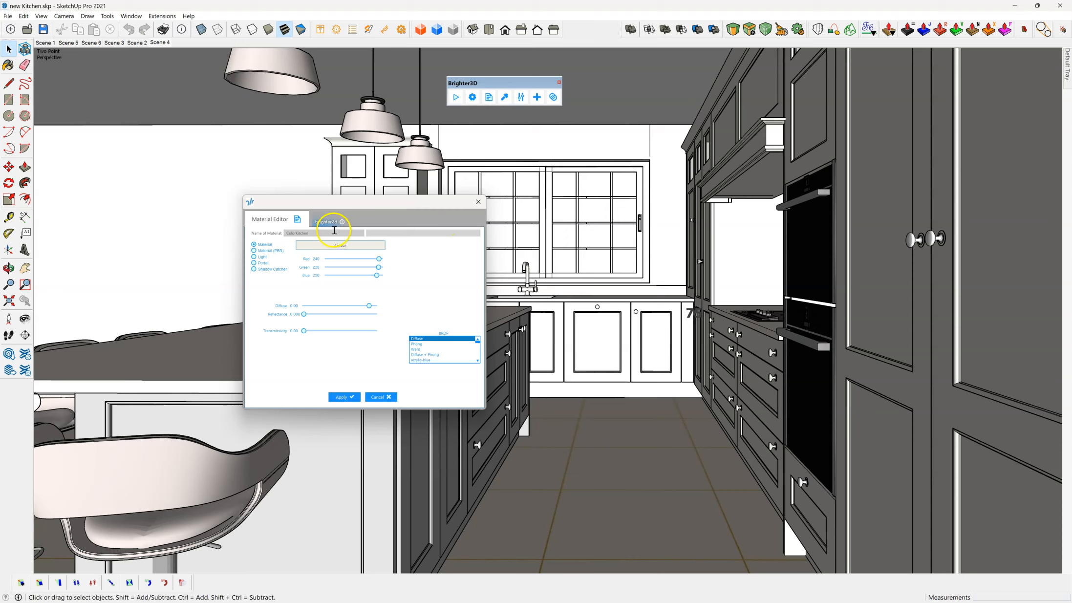
{"action": "left_click", "coordinate": [479, 202]}
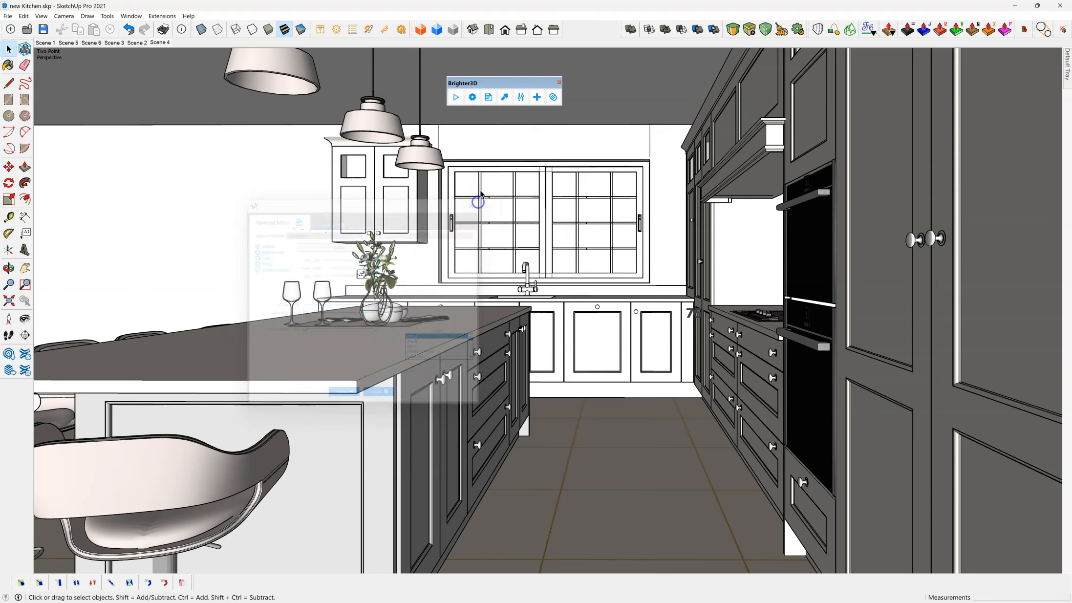
Step: Pick the pendant lamp's material and lower its red value to turn it light blue, applying the change
{"action": "left_click", "coordinate": [507, 97]}
{"action": "left_click", "coordinate": [405, 153]}
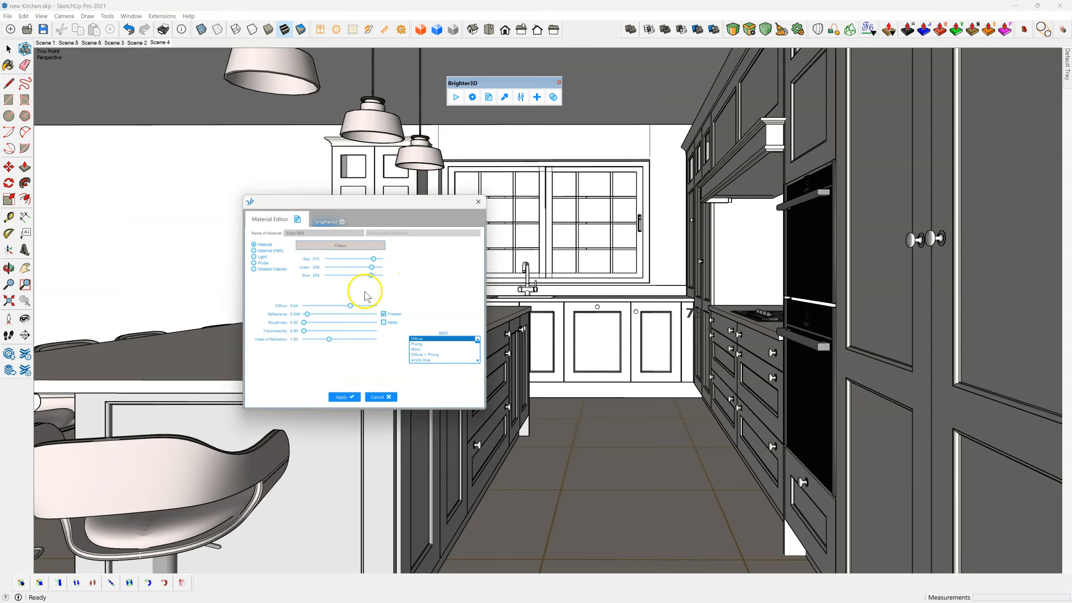
{"action": "left_click", "coordinate": [478, 202]}
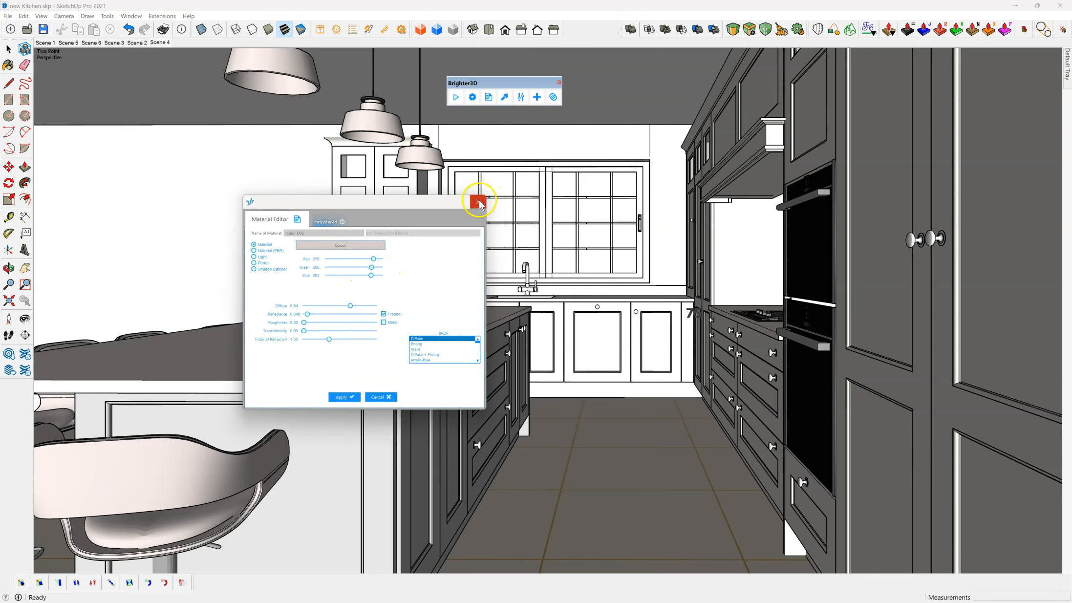
{"action": "left_click", "coordinate": [490, 99]}
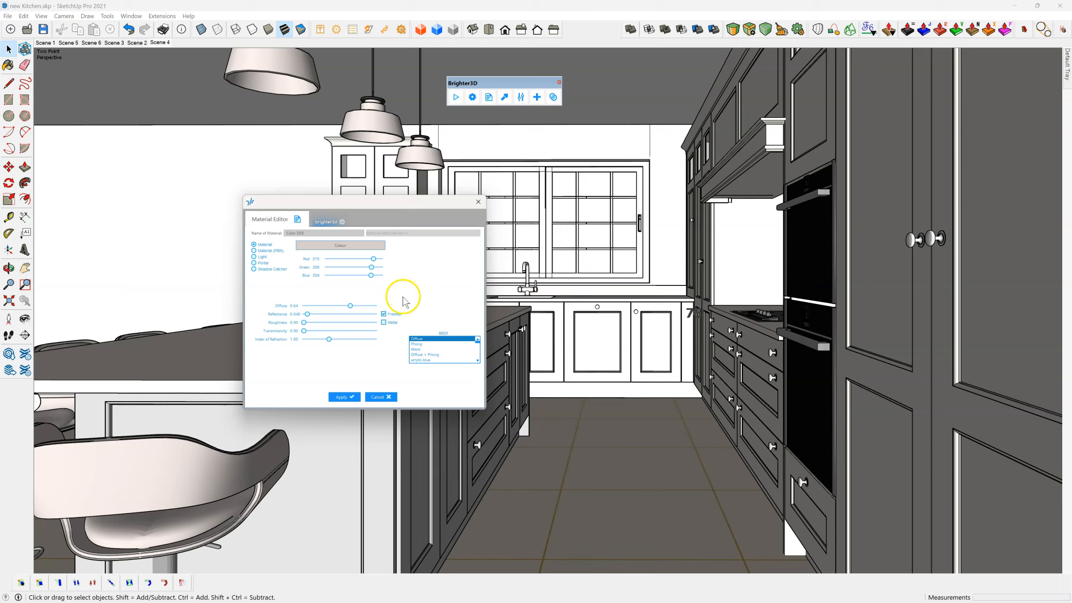
{"action": "left_click_drag", "start_coordinate": [373, 261], "coordinate": [362, 260]}
{"action": "left_click", "coordinate": [342, 396]}
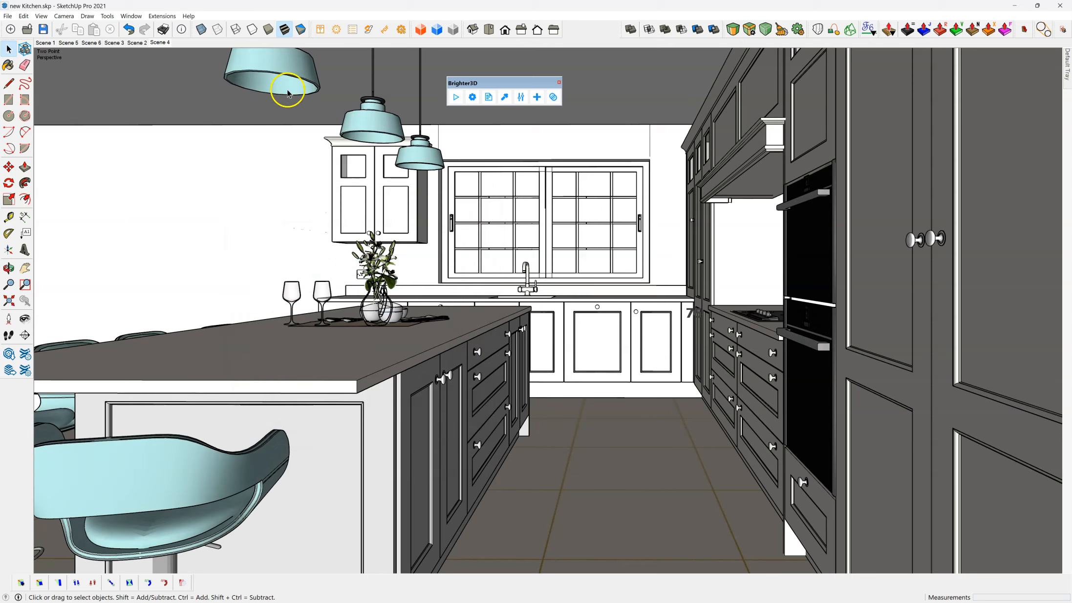
Step: Open the Brighter3D Effects Studio, examine its global effects, filters and import and save options, and close it
{"action": "left_click", "coordinate": [506, 98]}
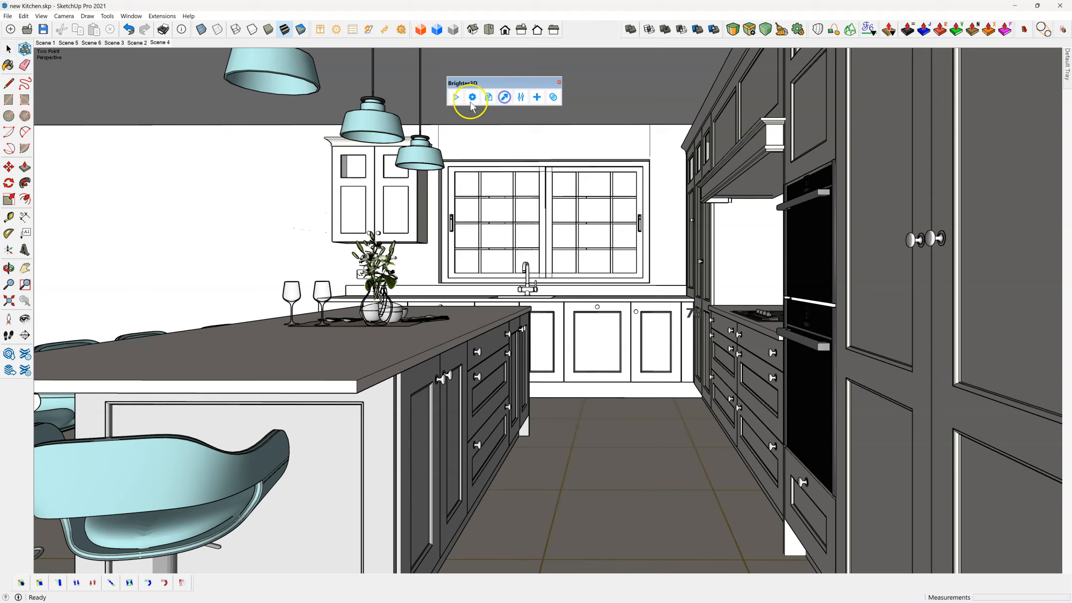
{"action": "left_click", "coordinate": [521, 97]}
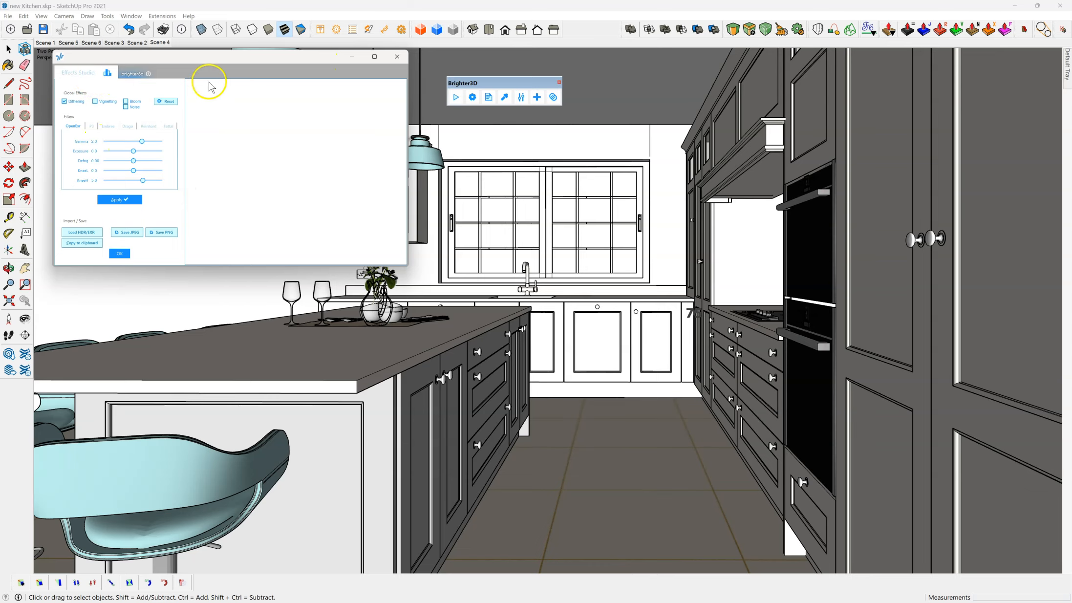
{"action": "left_click_drag", "start_coordinate": [256, 61], "coordinate": [291, 178]}
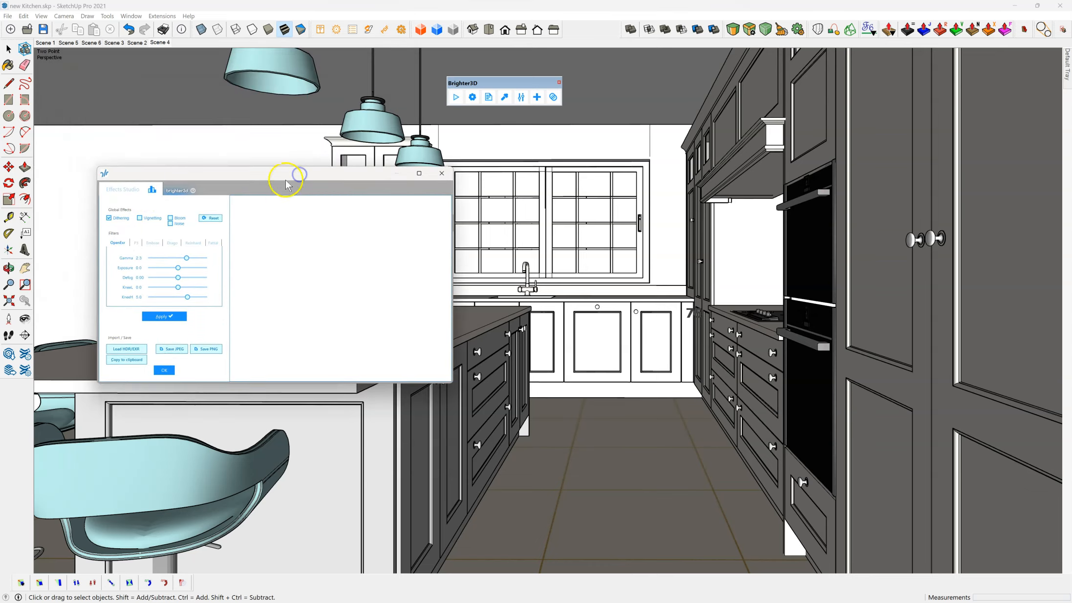
{"action": "left_click", "coordinate": [440, 174]}
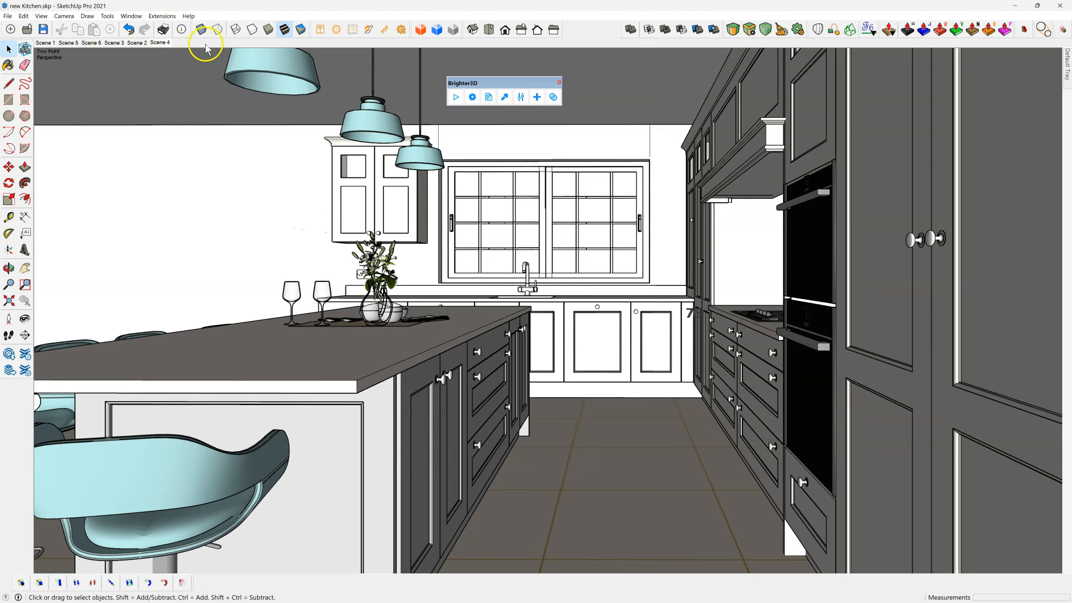
Step: Display the model in the Monochrome style and bring the kitchen island's blue cabinet fronts into view
{"action": "left_click", "coordinate": [554, 98]}
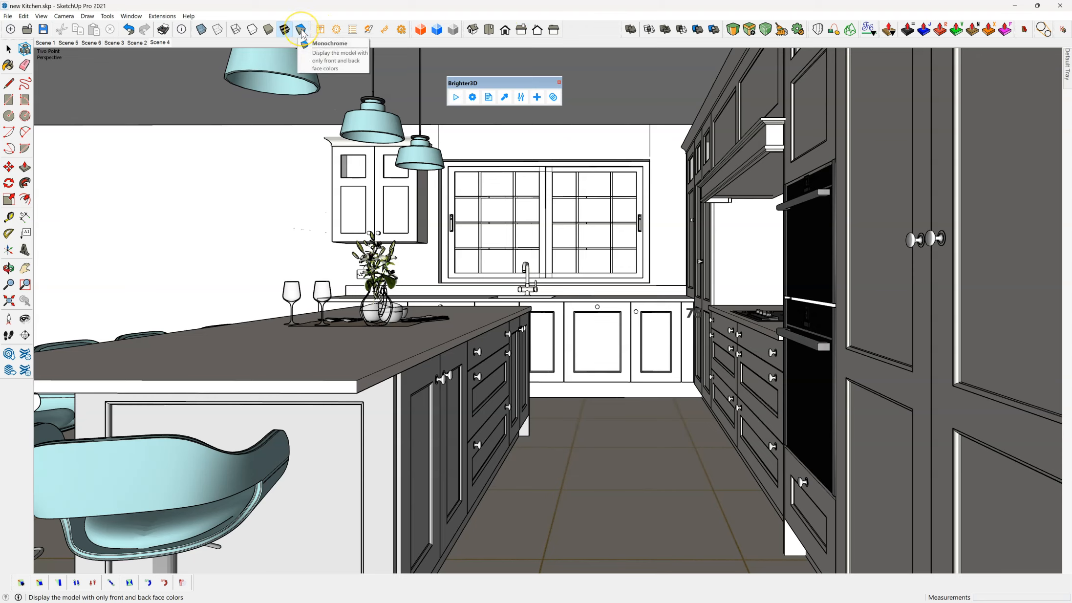
{"action": "left_click", "coordinate": [245, 32]}
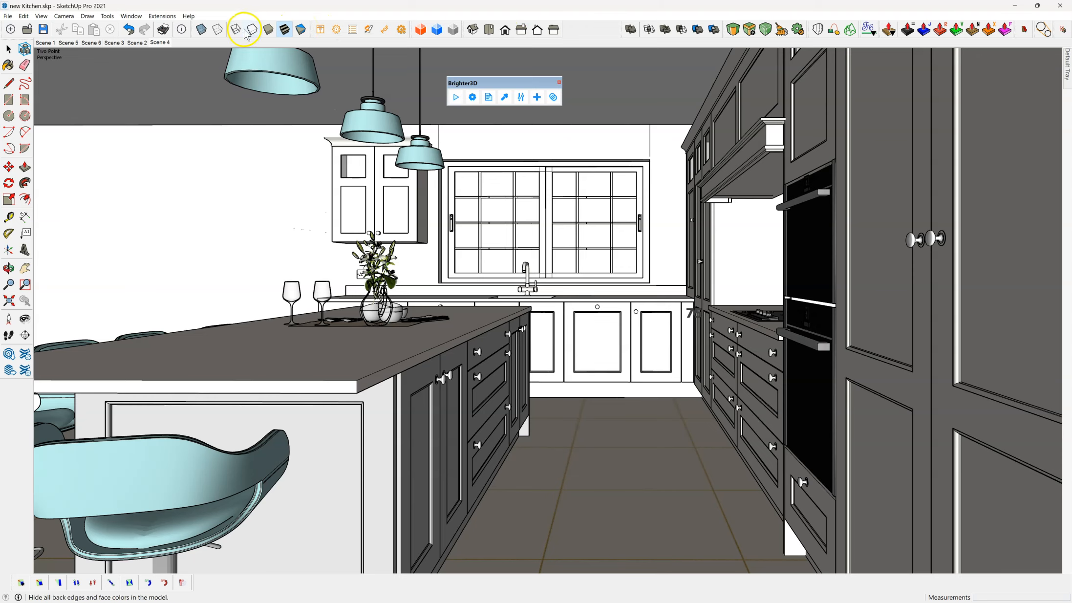
{"action": "left_click", "coordinate": [300, 30]}
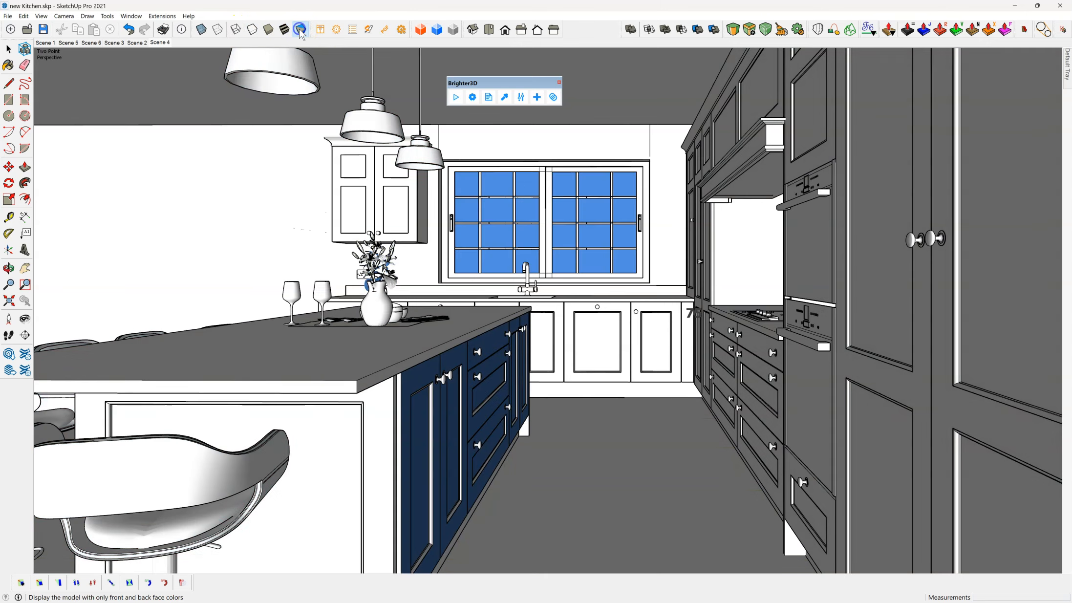
{"action": "middle_click_drag", "start_coordinate": [314, 226], "coordinate": [251, 206]}
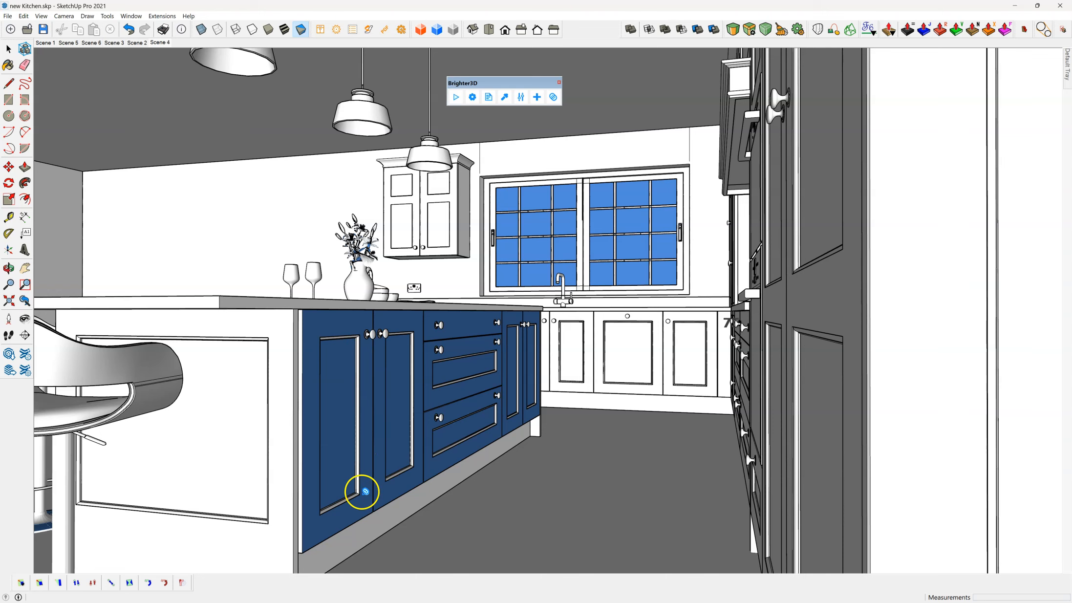
{"action": "scroll", "coordinate": [363, 492], "scroll_direction": "up", "scroll_amount": 2}
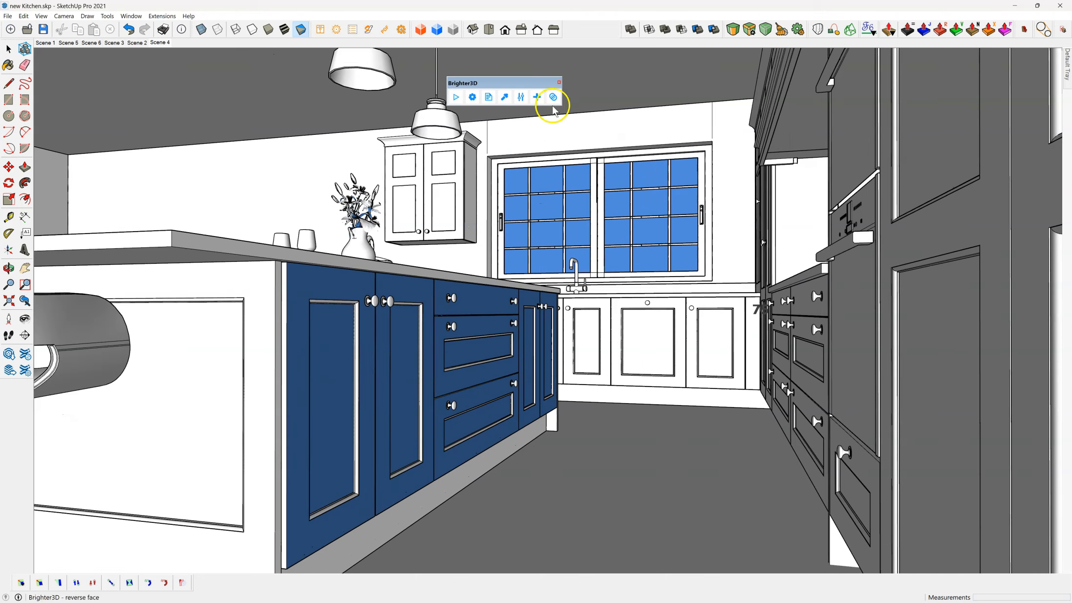
Step: Reverse the blue faces of the kitchen island's doors and drawer fronts with the Brighter3D reverse face tool
{"action": "left_click", "coordinate": [554, 97]}
{"action": "left_click", "coordinate": [313, 299]}
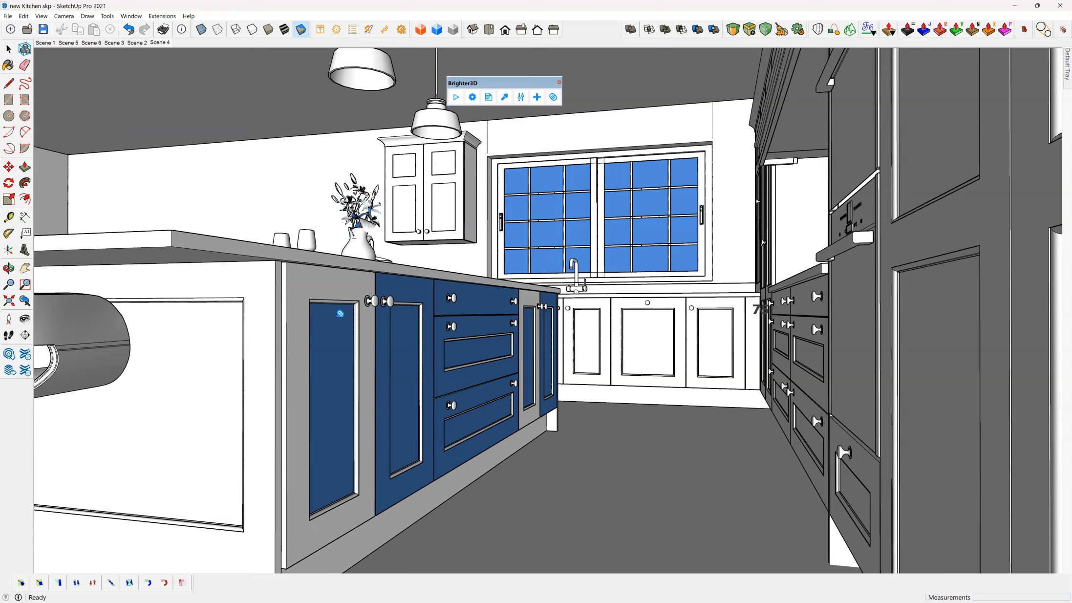
{"action": "left_click", "coordinate": [340, 313]}
{"action": "left_click", "coordinate": [414, 343]}
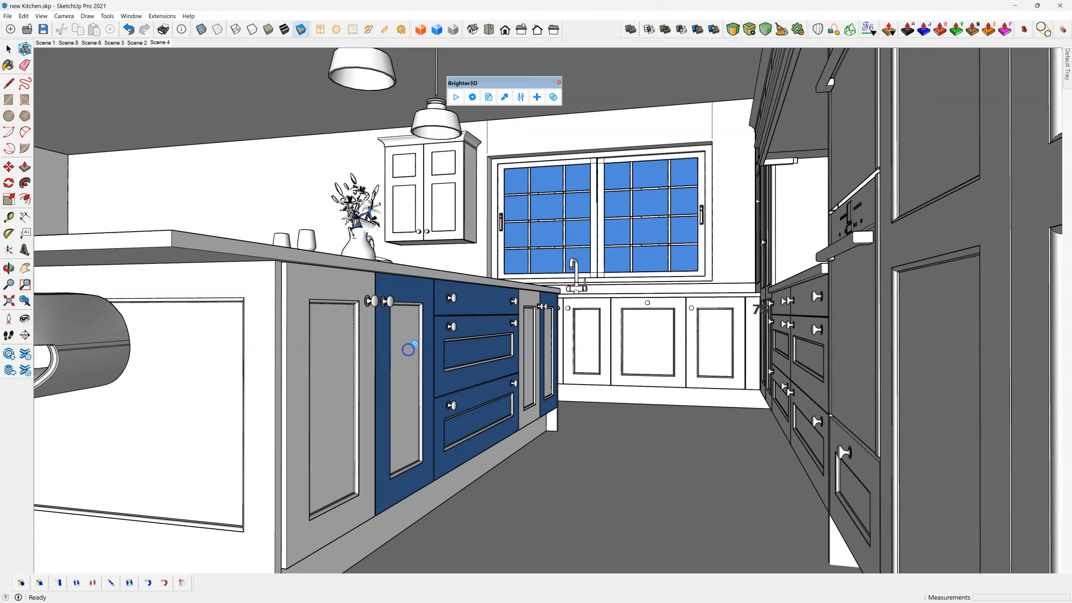
{"action": "left_click", "coordinate": [412, 293]}
{"action": "left_click", "coordinate": [459, 297]}
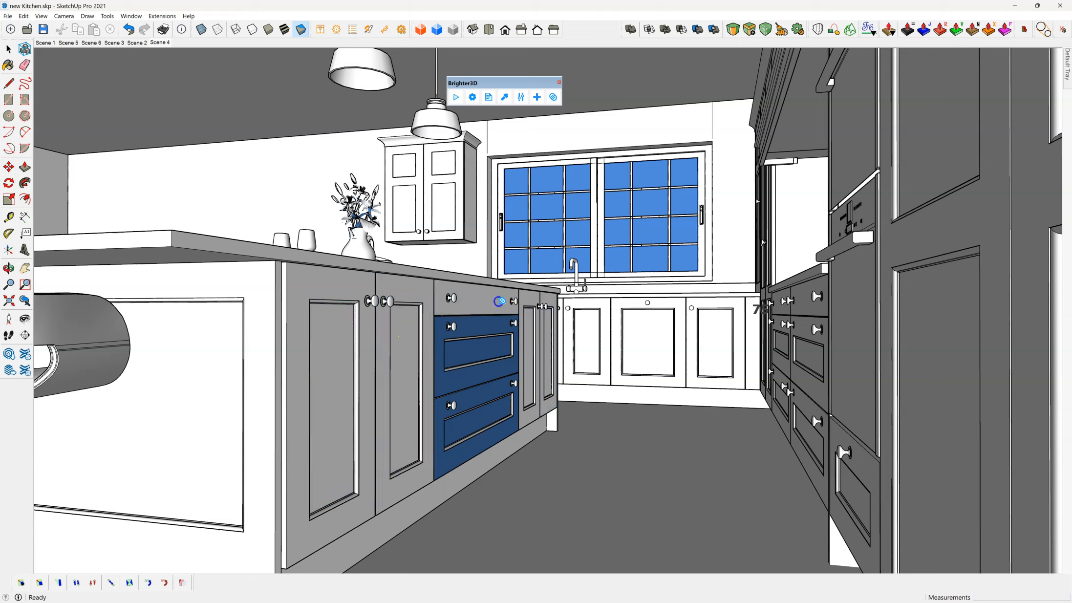
{"action": "left_click", "coordinate": [488, 332]}
{"action": "left_click", "coordinate": [488, 353]}
{"action": "left_click", "coordinate": [487, 391]}
{"action": "left_click", "coordinate": [487, 430]}
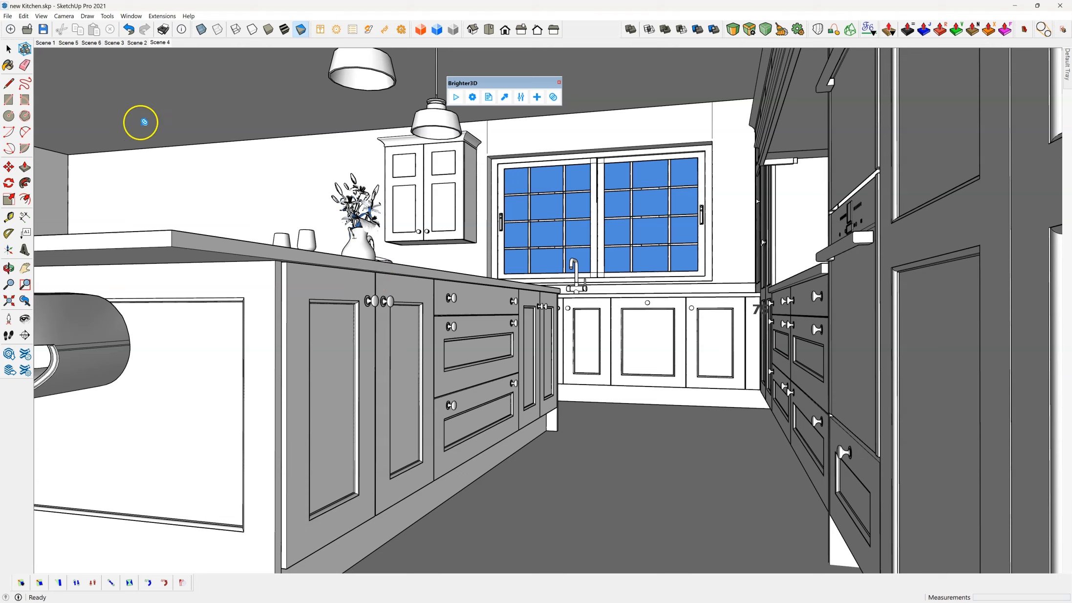
Step: Undo the face reversals on the kitchen island's doors and drawer fronts
{"action": "left_click", "coordinate": [9, 48]}
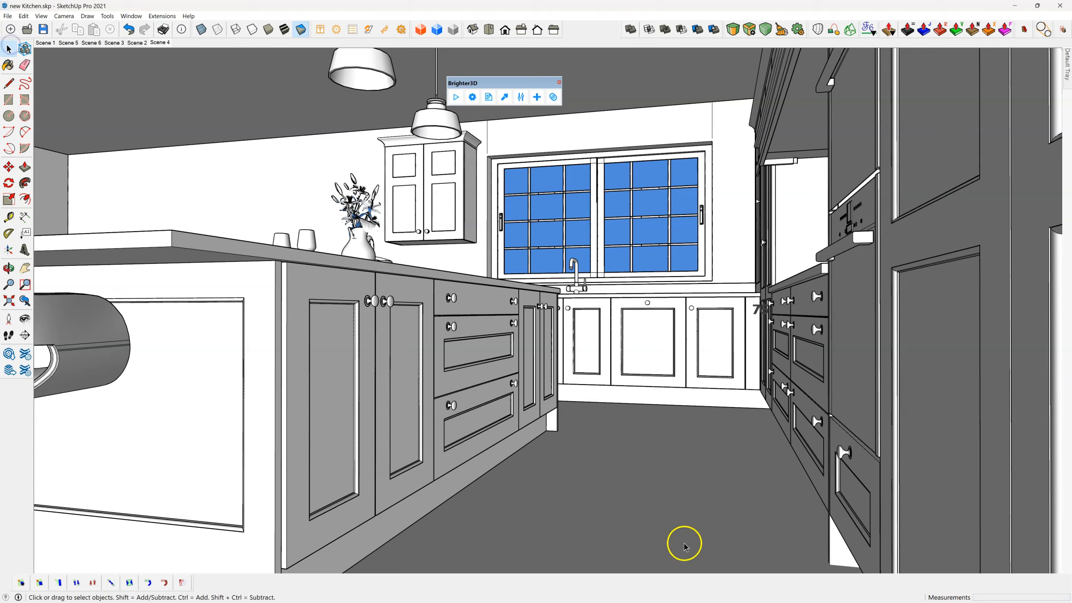
{"action": "key", "text": "ctrl+z"}
{"action": "key", "text": "ctrl+z"}
{"action": "key", "text": "ctrl+z"}
{"action": "key", "text": "ctrl+z"}
{"action": "key", "text": "ctrl+z"}
{"action": "key", "text": "ctrl+z"}
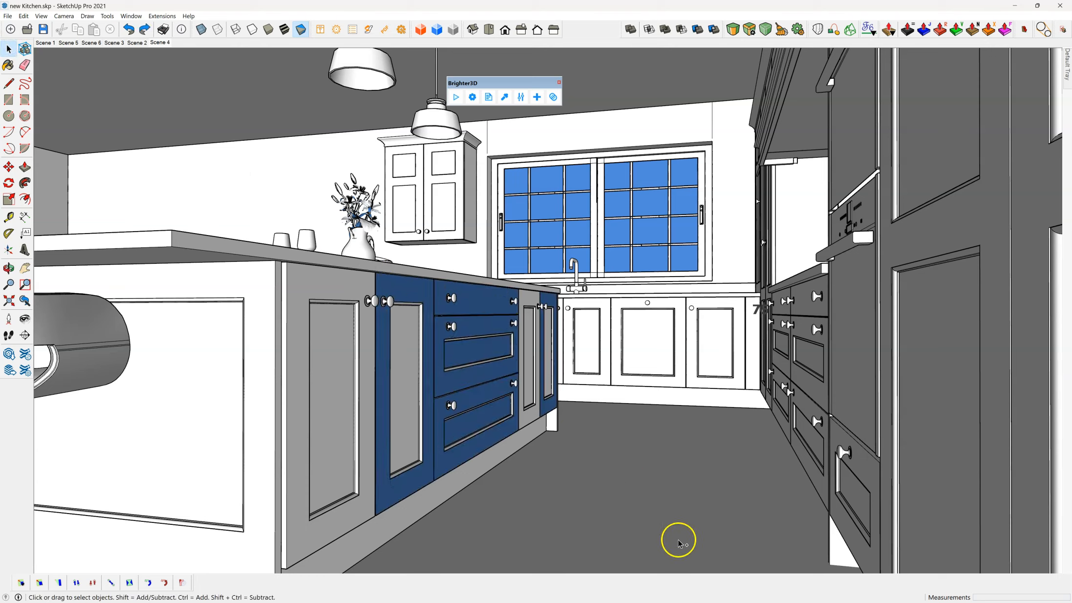
{"action": "key", "text": "ctrl+z"}
{"action": "key", "text": "ctrl+z"}
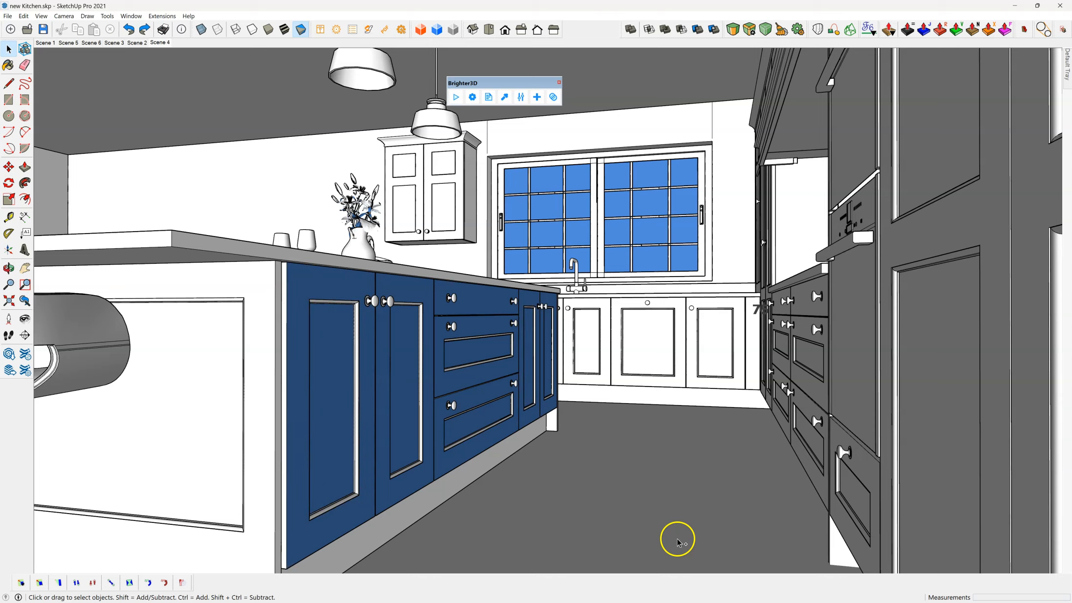
Step: Select the island's drawer unit and reverse the blue faces of its drawer fronts and the neighbouring doors
{"action": "left_click", "coordinate": [487, 333]}
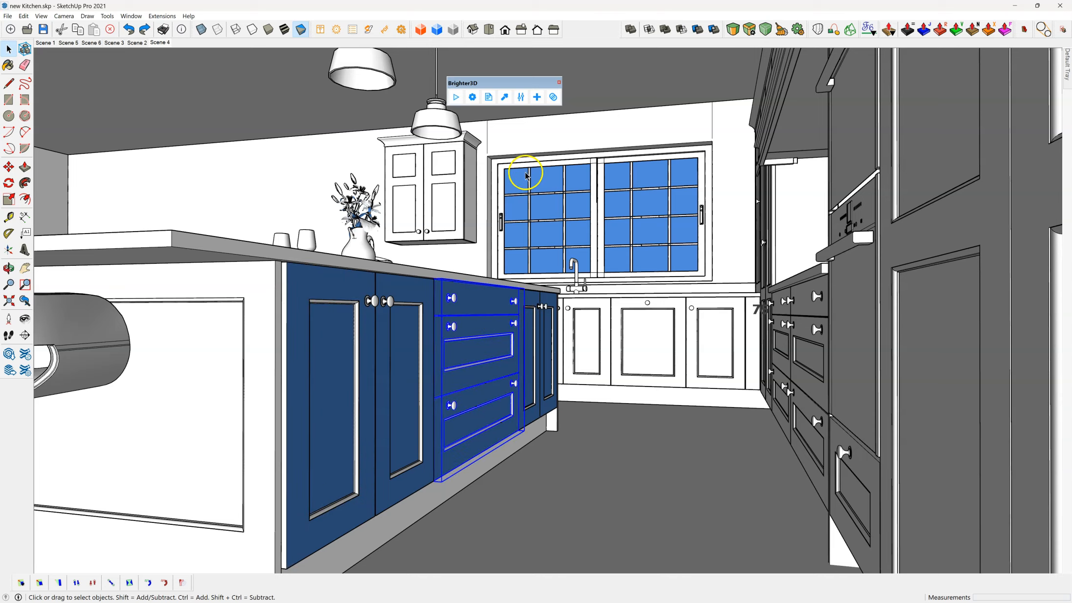
{"action": "left_click", "coordinate": [553, 96]}
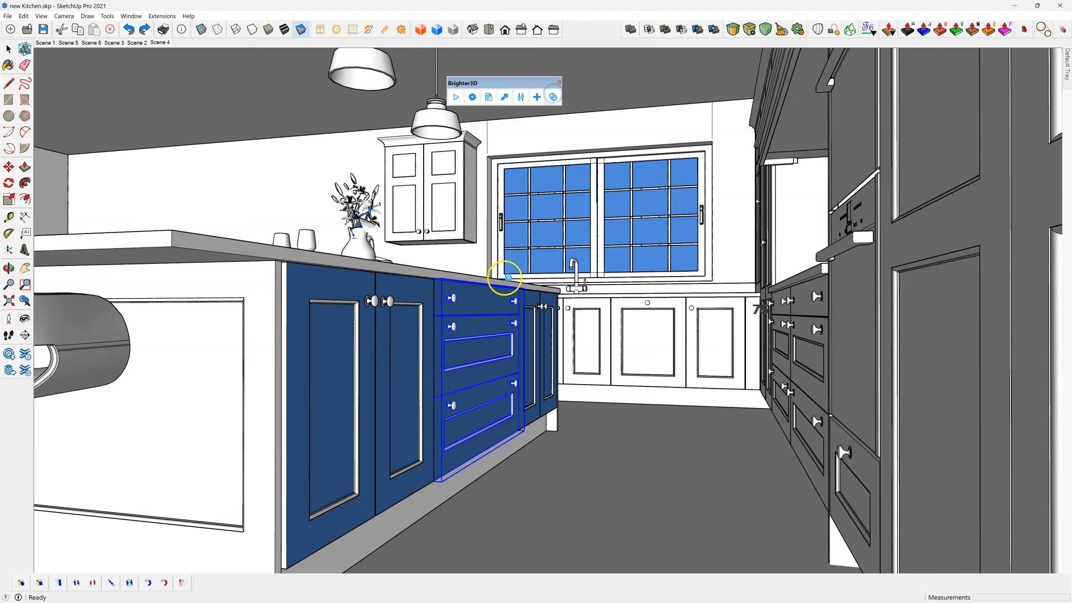
{"action": "left_click", "coordinate": [489, 300]}
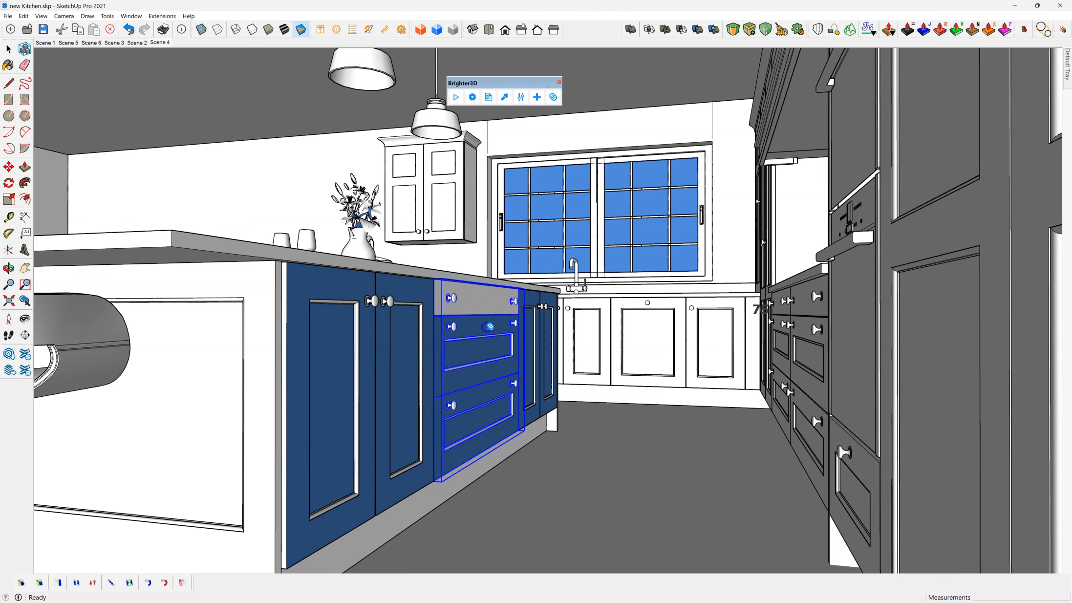
{"action": "left_click", "coordinate": [489, 326]}
{"action": "left_click", "coordinate": [488, 443]}
{"action": "left_click", "coordinate": [332, 372]}
{"action": "left_click", "coordinate": [417, 367]}
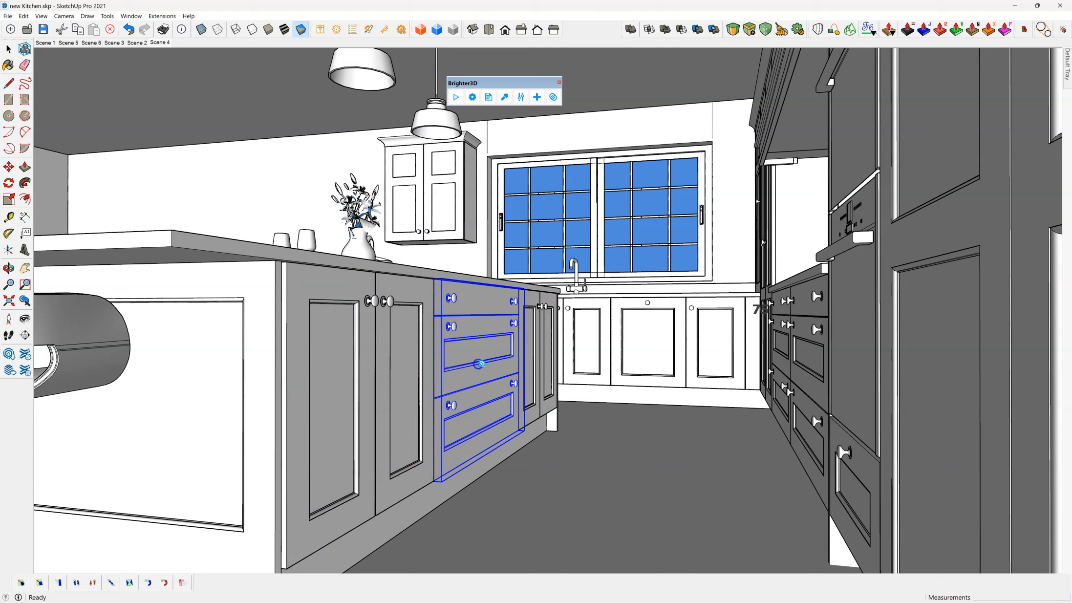
Step: Return to the Select tool and dock the floating Brighter3D toolbar beside the other toolbars
{"action": "left_click", "coordinate": [119, 45]}
{"action": "left_click", "coordinate": [8, 49]}
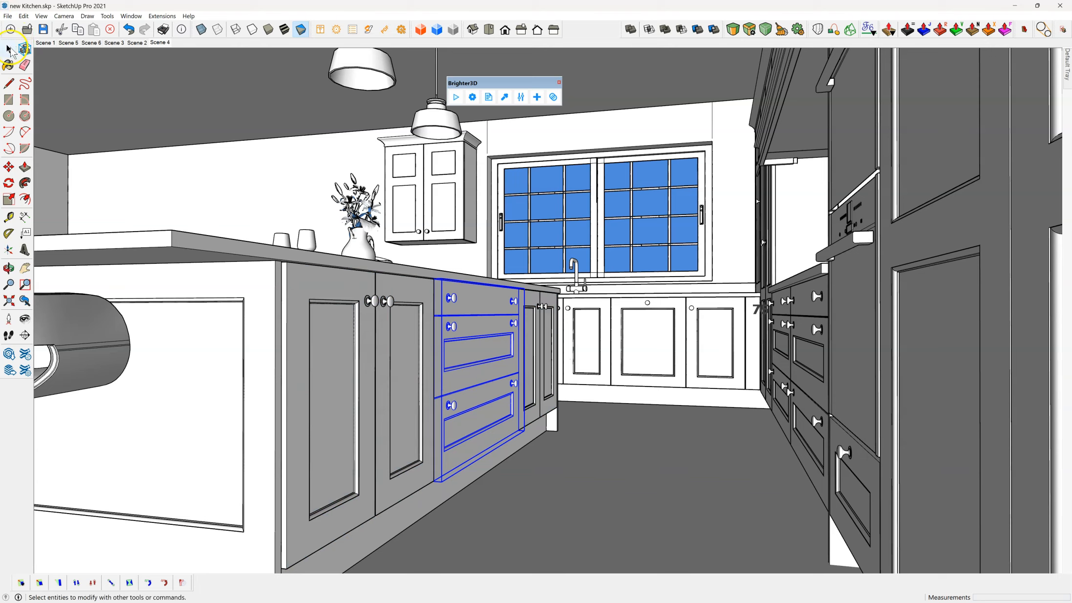
{"action": "left_click_drag", "start_coordinate": [489, 83], "coordinate": [599, 29]}
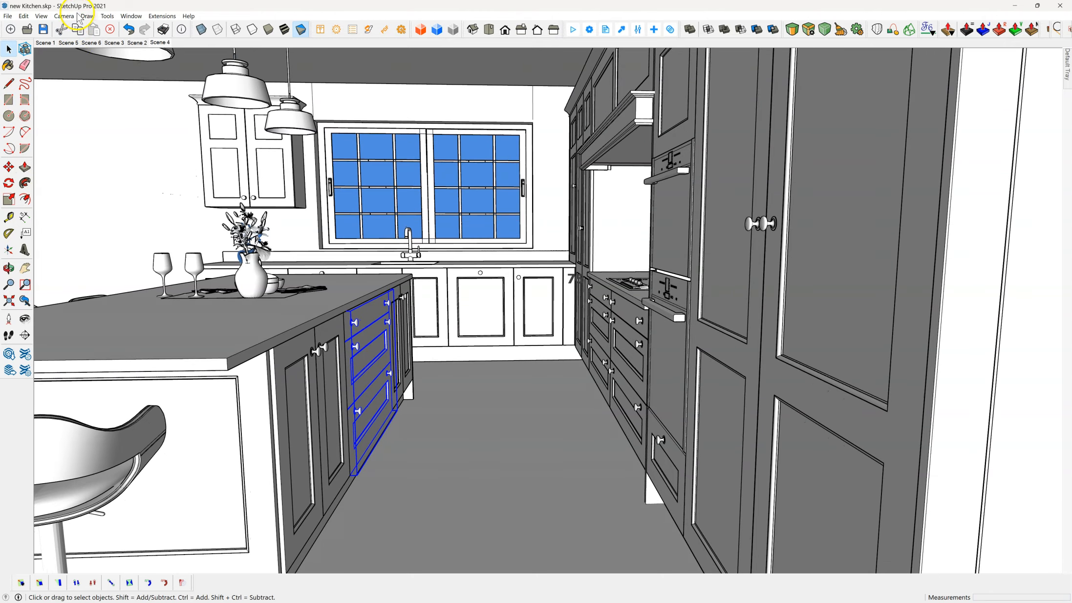
Step: Switch the camera to two-point perspective, framing the island and window, and display the model with textured faces
{"action": "left_click", "coordinate": [58, 16]}
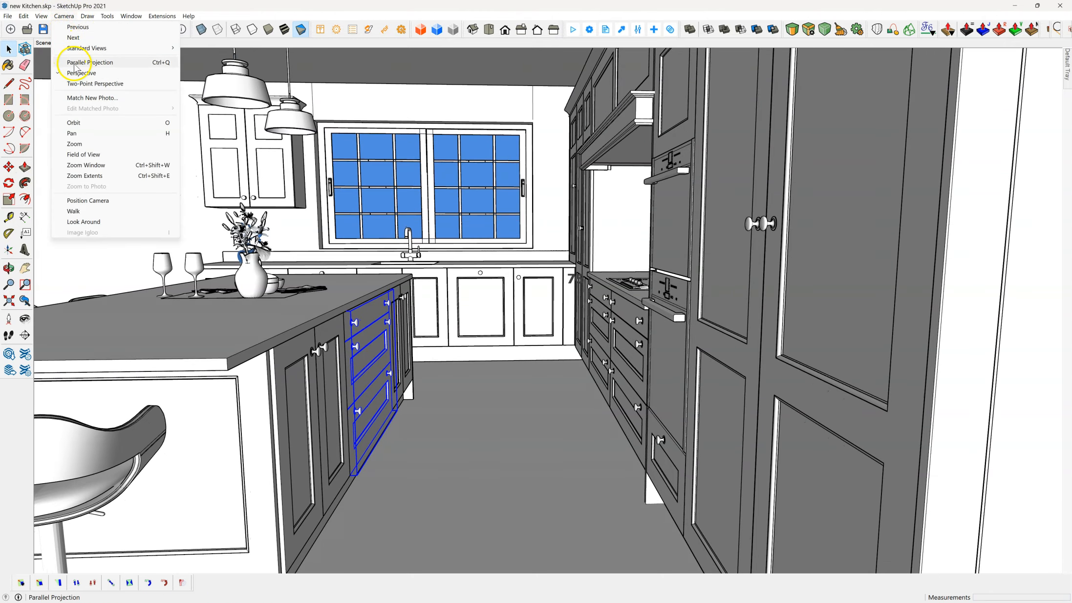
{"action": "left_click", "coordinate": [79, 84]}
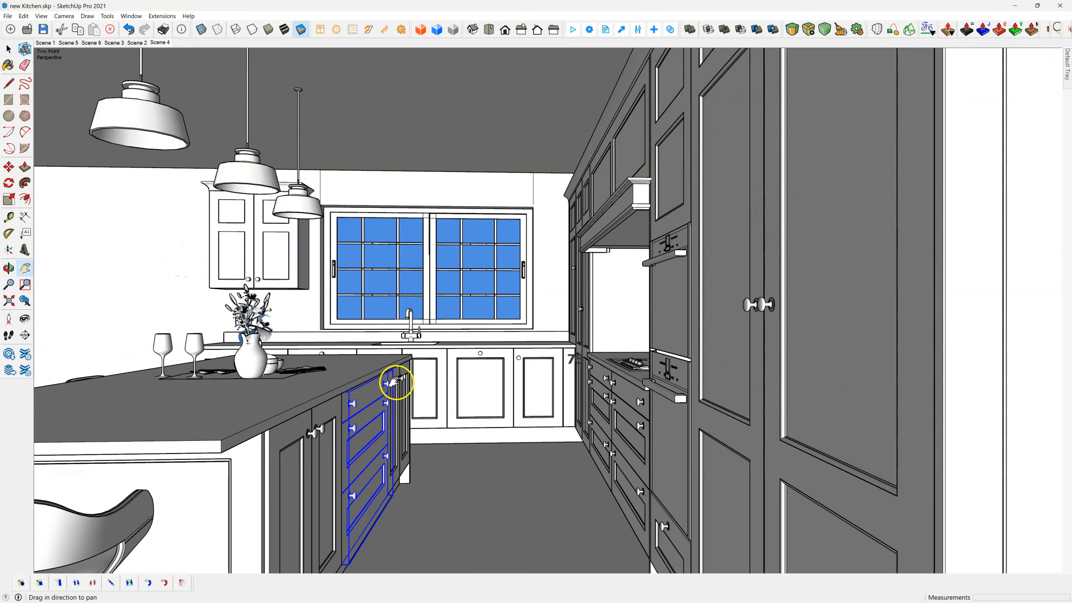
{"action": "left_click_drag", "start_coordinate": [439, 392], "coordinate": [475, 357]}
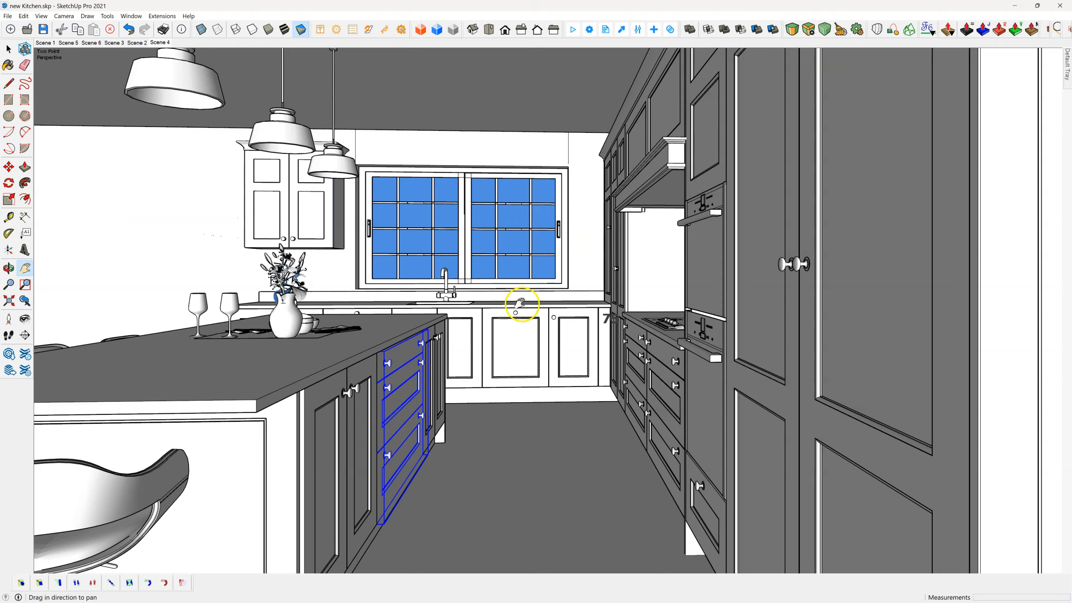
{"action": "left_click", "coordinate": [285, 30]}
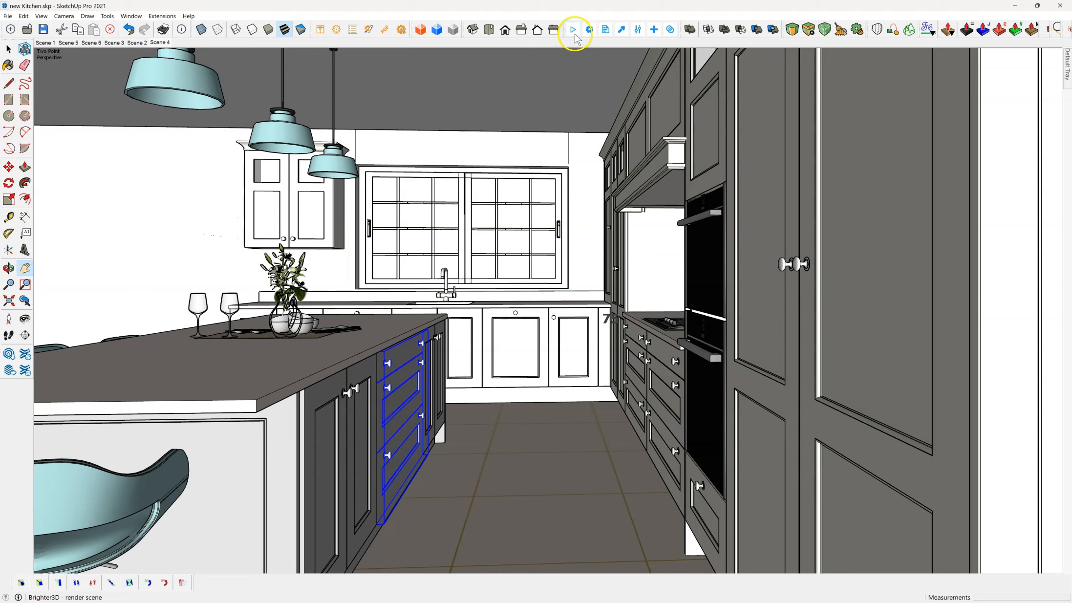
Step: Update Scene 4 with the current two-point perspective view and recall it after orbiting away
{"action": "left_click", "coordinate": [155, 43]}
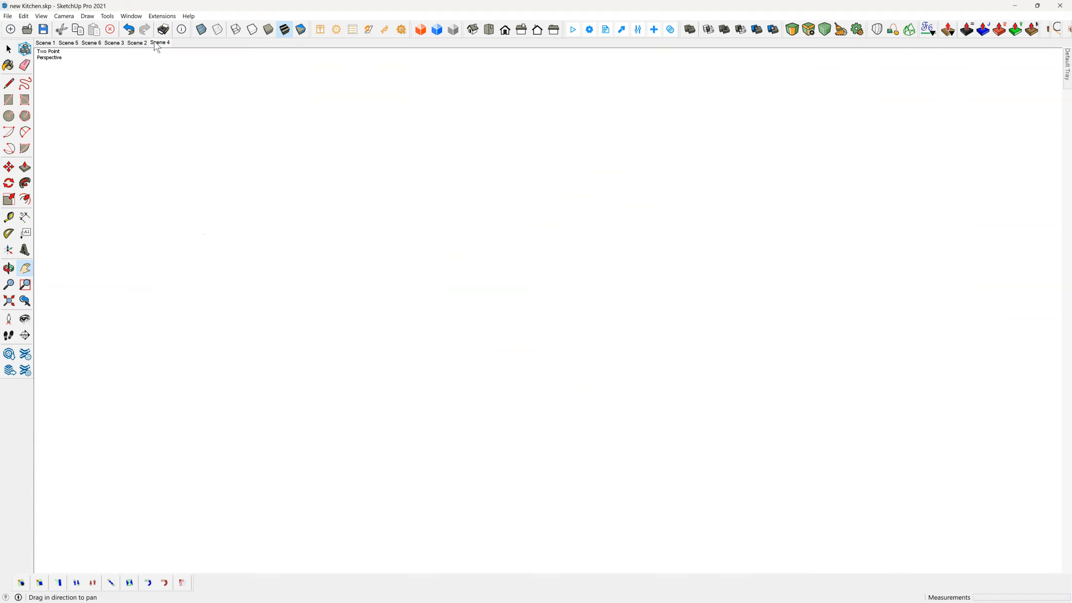
{"action": "left_click", "coordinate": [26, 301]}
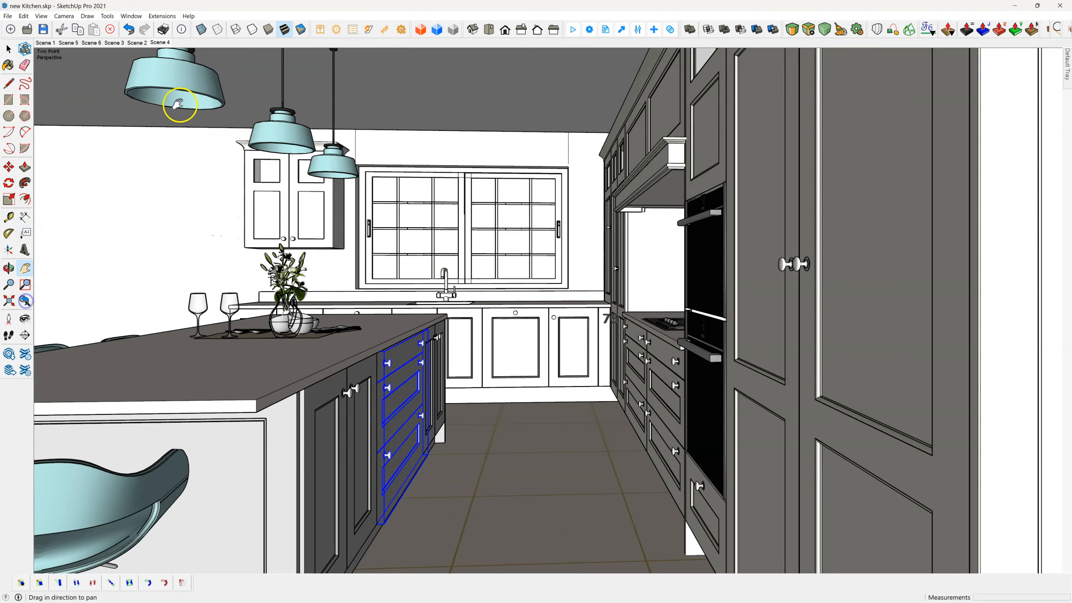
{"action": "right_click", "coordinate": [155, 45]}
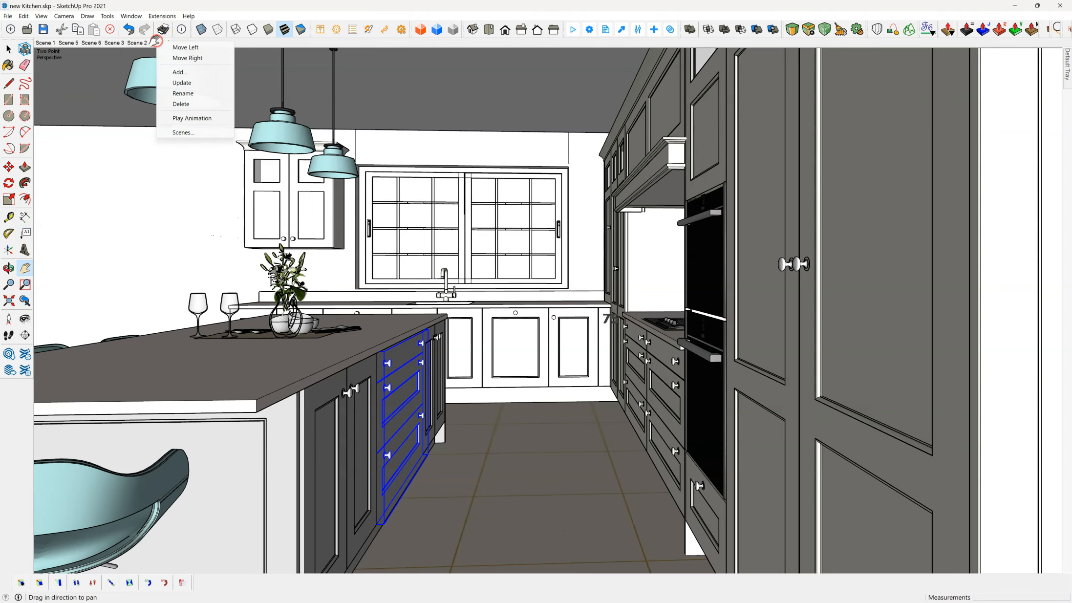
{"action": "left_click", "coordinate": [197, 83]}
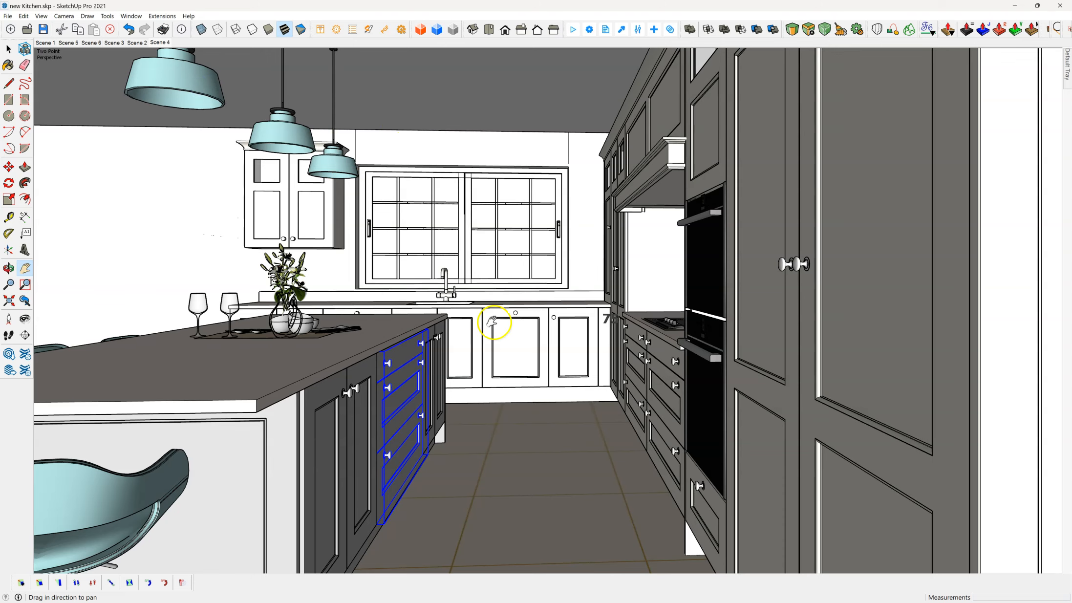
{"action": "middle_click_drag", "start_coordinate": [239, 201], "coordinate": [309, 235]}
{"action": "scroll", "coordinate": [309, 235], "scroll_direction": "down", "scroll_amount": 1}
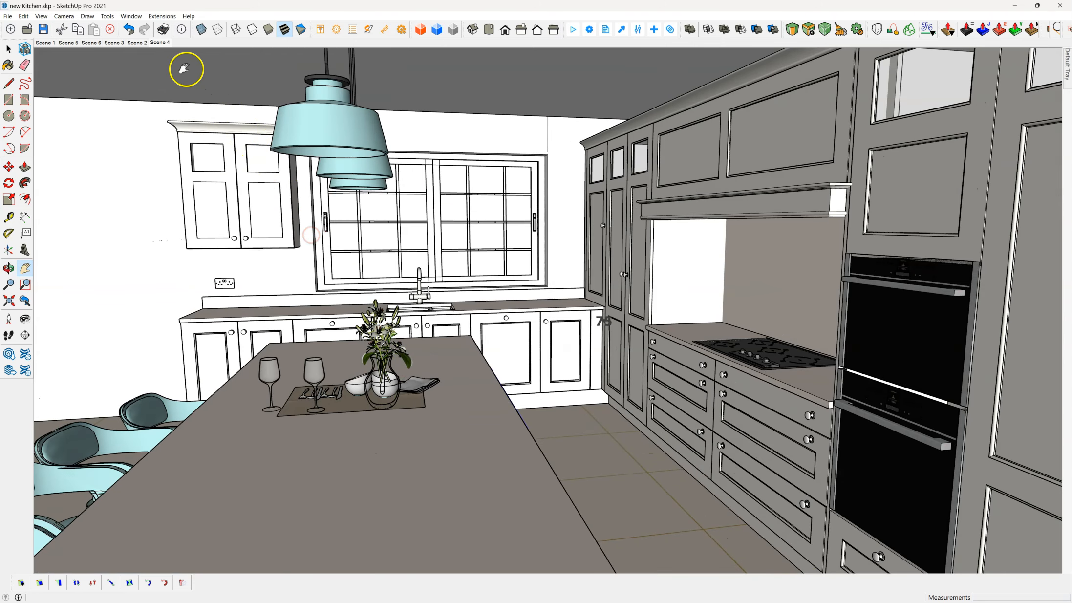
{"action": "left_click", "coordinate": [161, 43]}
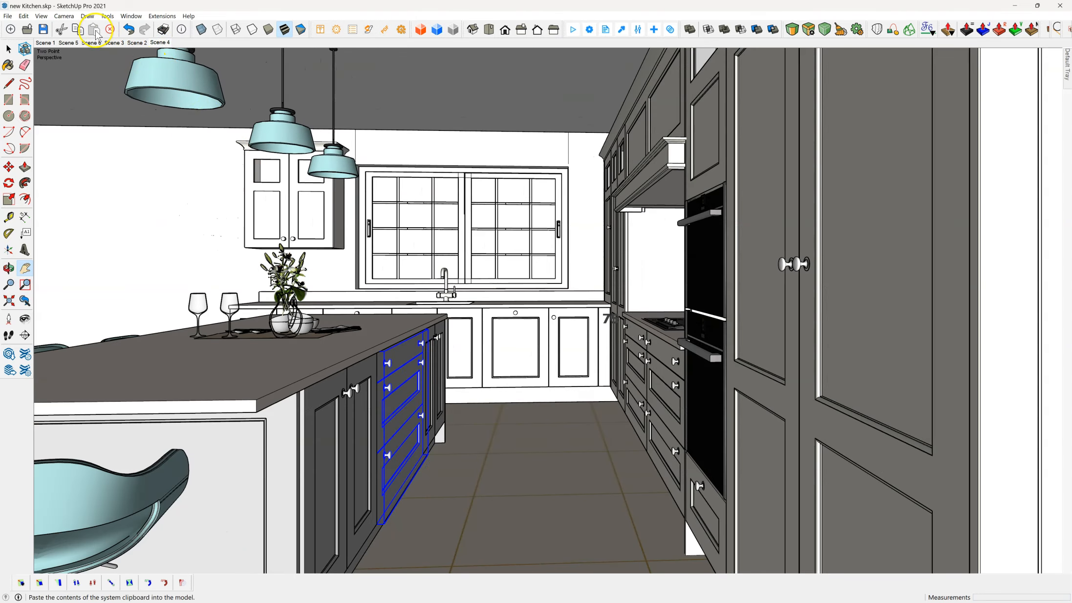
Step: Turn off scene transitions in the model's animation settings and test it by returning to Scene 4 from an orbited view
{"action": "left_click", "coordinate": [41, 16]}
{"action": "mouse_move", "coordinate": [73, 190]}
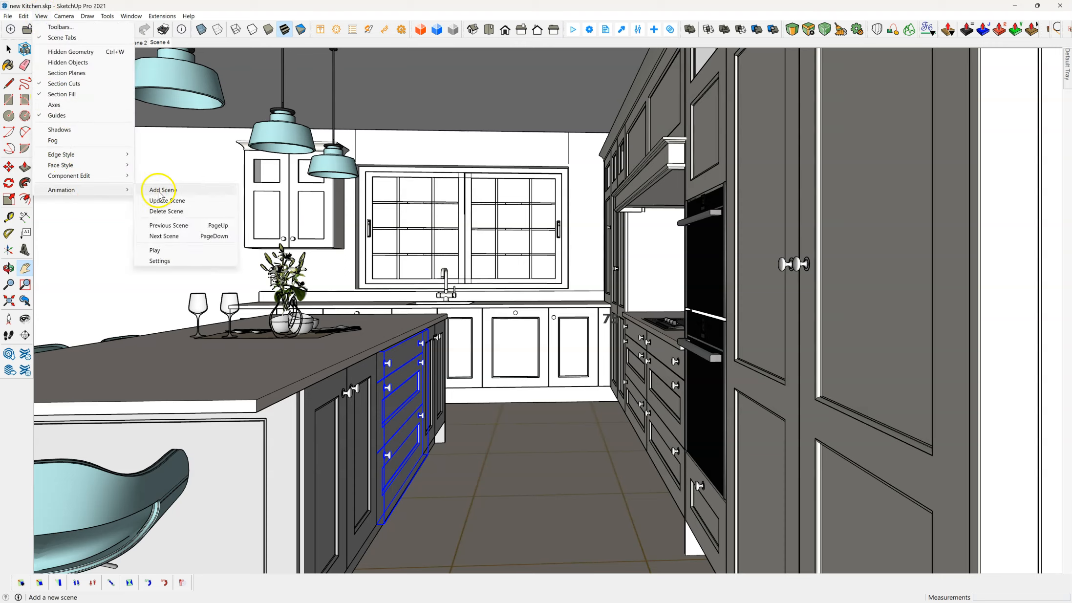
{"action": "left_click", "coordinate": [159, 261]}
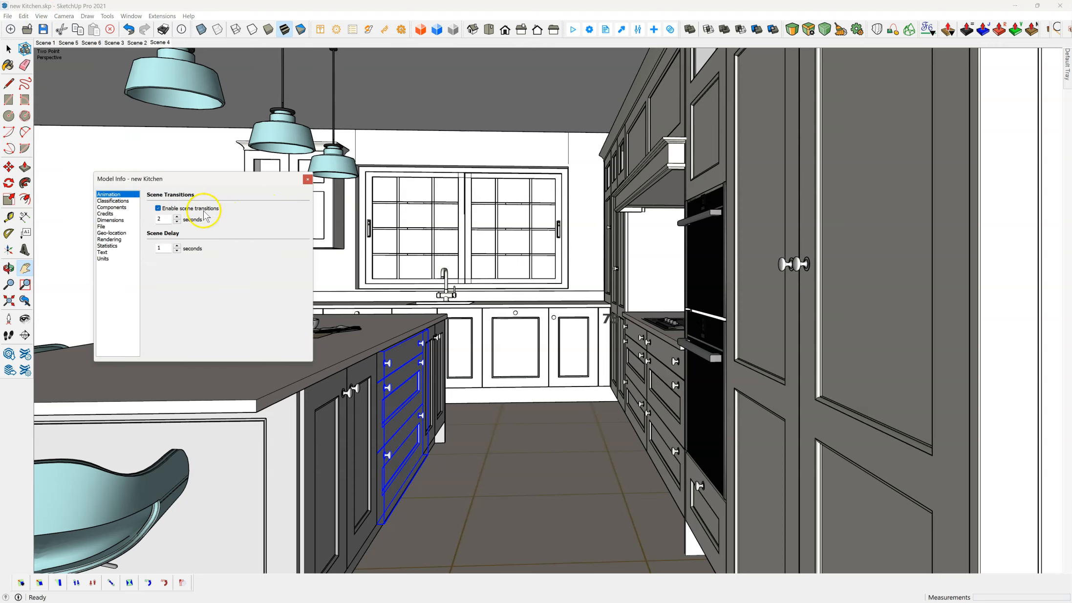
{"action": "left_click", "coordinate": [158, 209]}
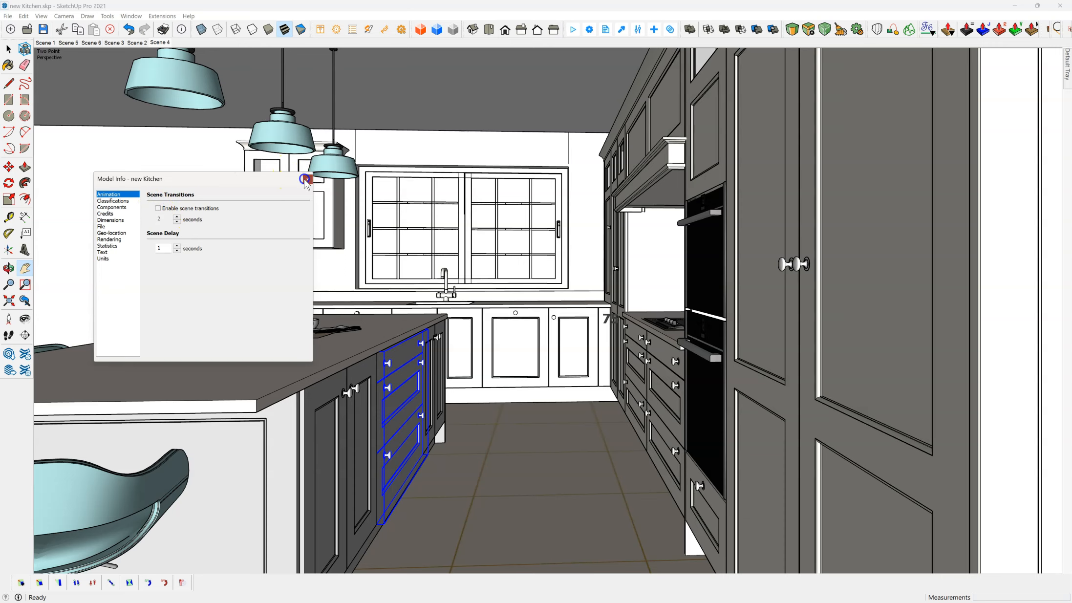
{"action": "left_click", "coordinate": [304, 179]}
{"action": "middle_click_drag", "start_coordinate": [279, 175], "coordinate": [344, 202]}
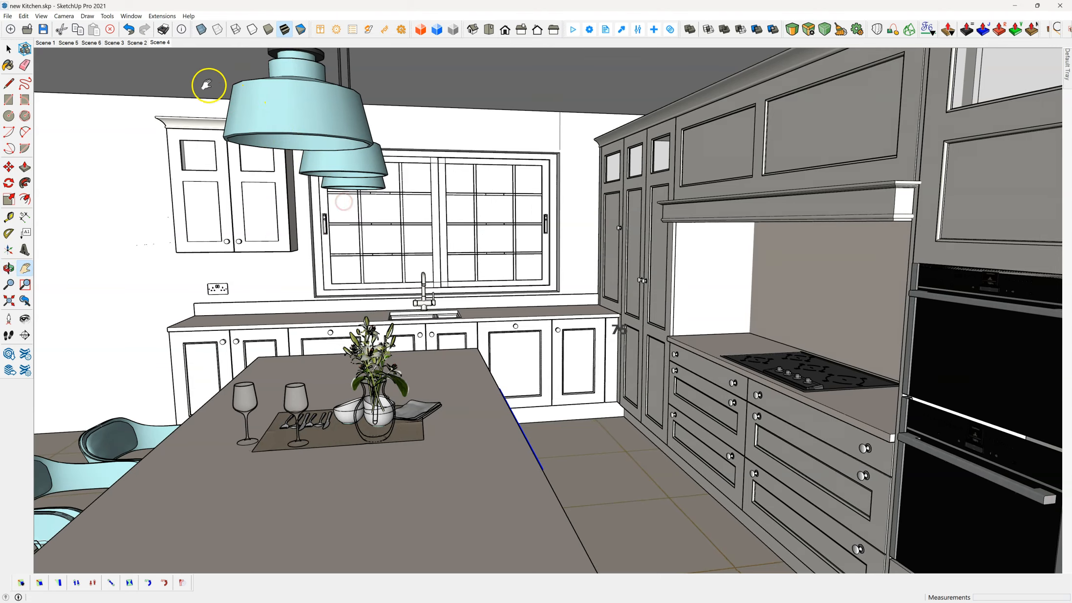
{"action": "left_click", "coordinate": [161, 43]}
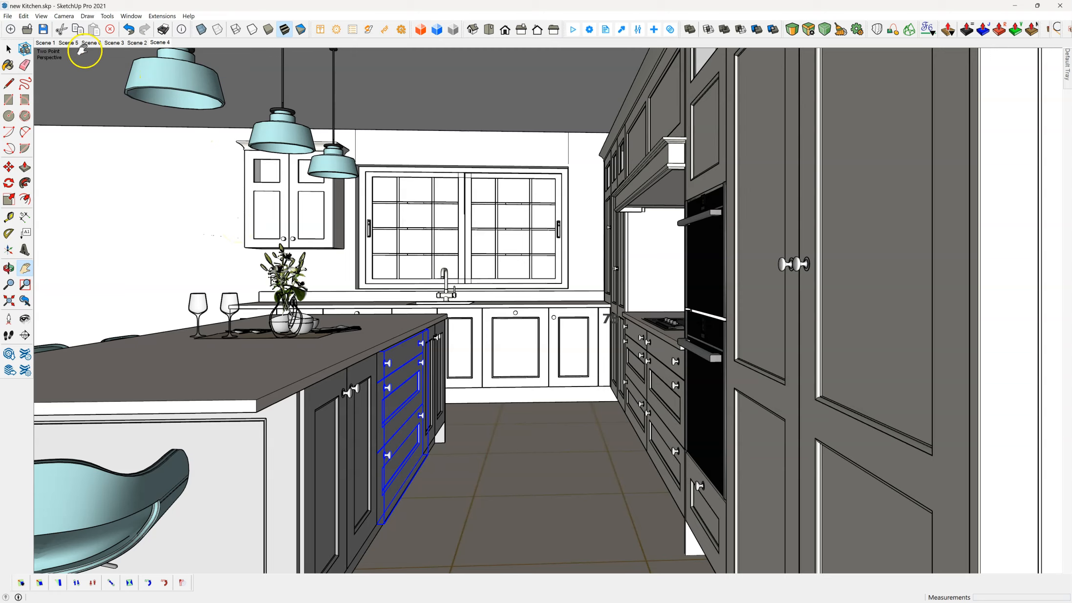
Step: Save the model and start a Brighter3D render of Scene 4 with the image size taken from the viewport
{"action": "left_click", "coordinate": [43, 29]}
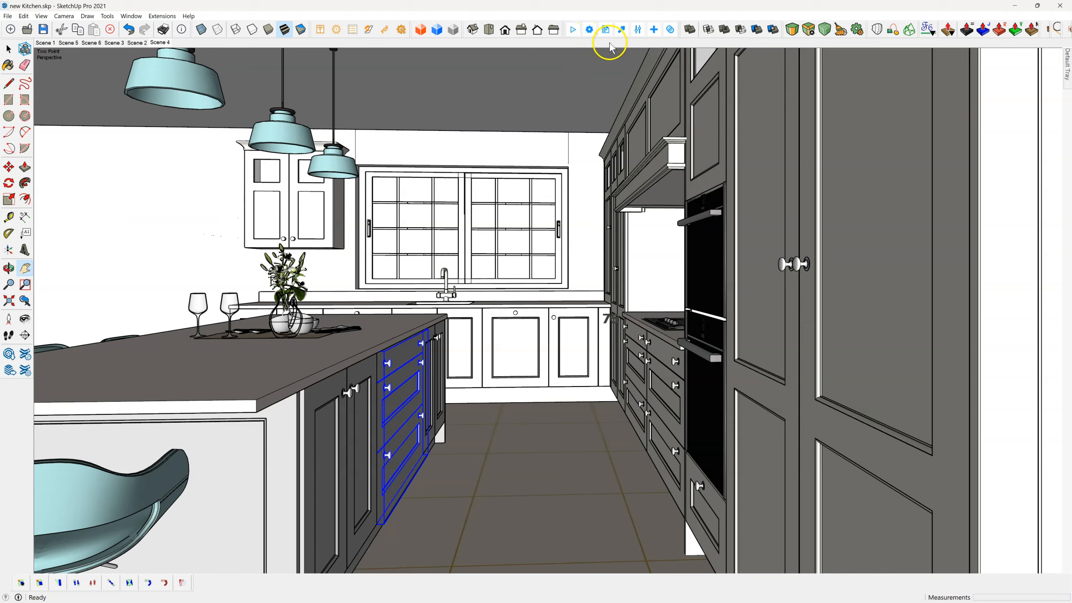
{"action": "left_click", "coordinate": [588, 31]}
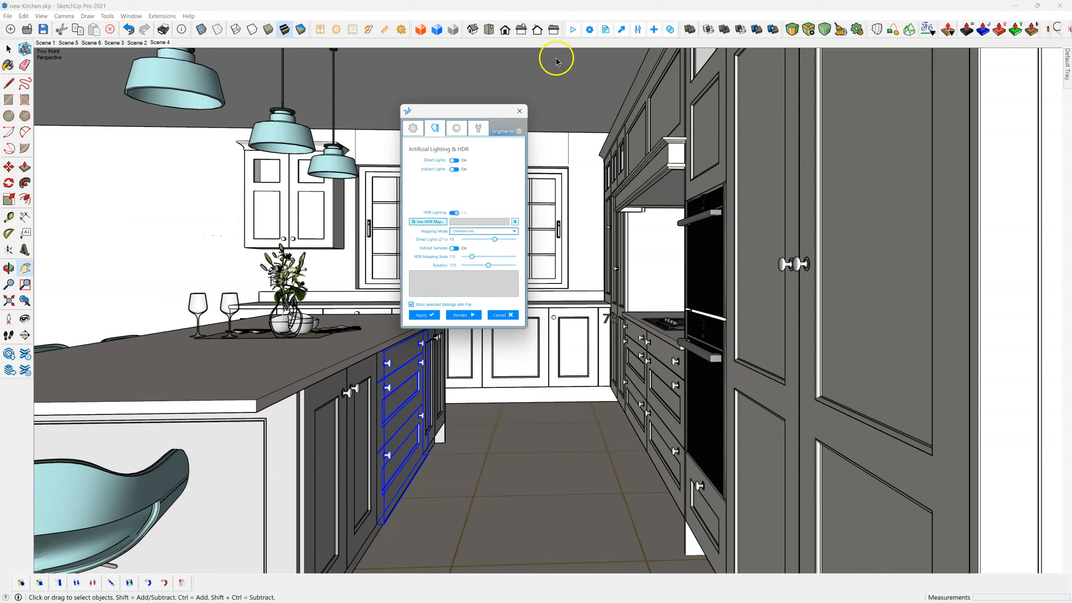
{"action": "left_click_drag", "start_coordinate": [475, 115], "coordinate": [419, 163]}
{"action": "left_click", "coordinate": [433, 175]}
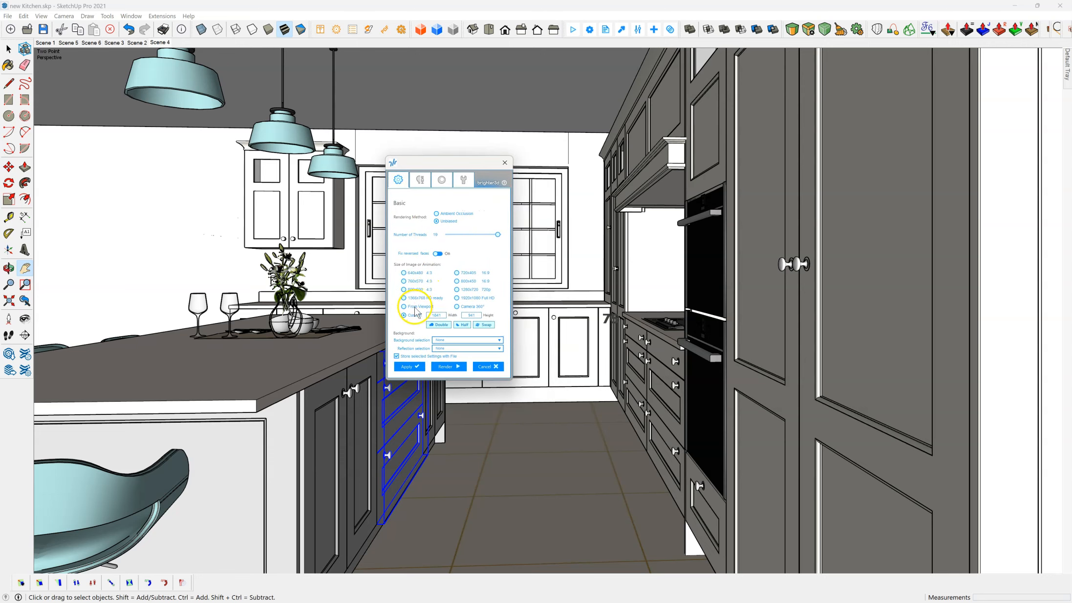
{"action": "left_click", "coordinate": [404, 306]}
{"action": "left_click", "coordinate": [446, 369]}
{"action": "left_click_drag", "start_coordinate": [359, 91], "coordinate": [559, 114]}
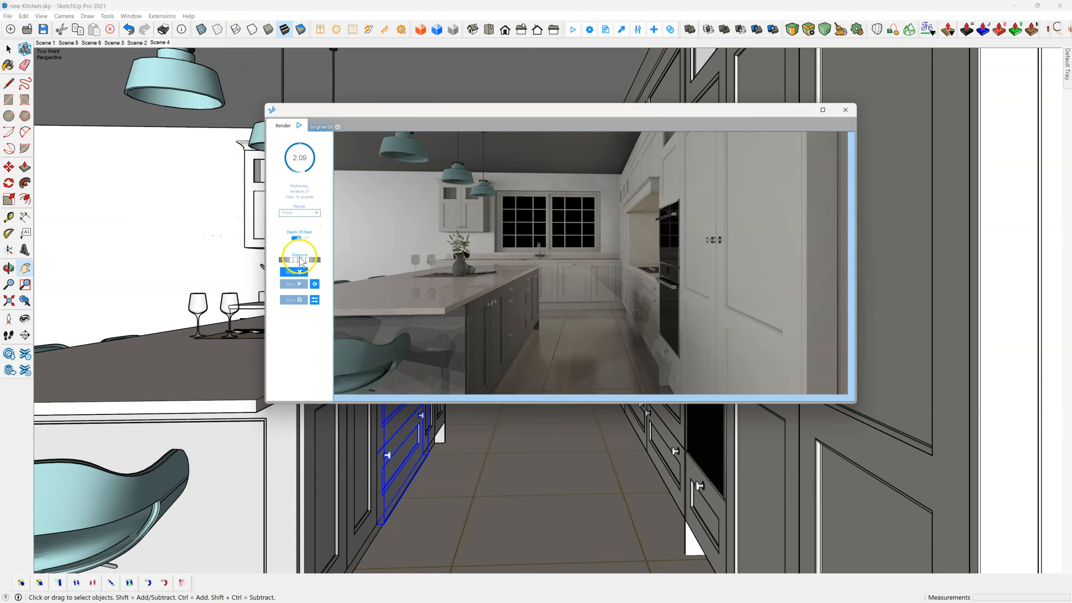
Step: Brighten the kitchen render by raising its exposure, stop the render and close its window
{"action": "left_click_drag", "start_coordinate": [299, 261], "coordinate": [305, 261]}
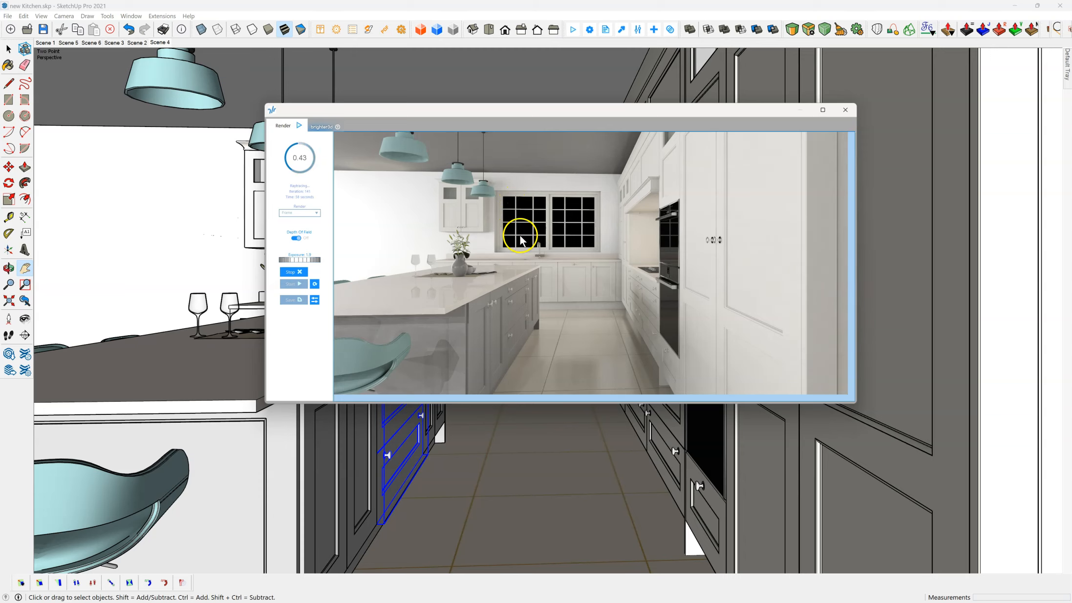
{"action": "left_click", "coordinate": [290, 272]}
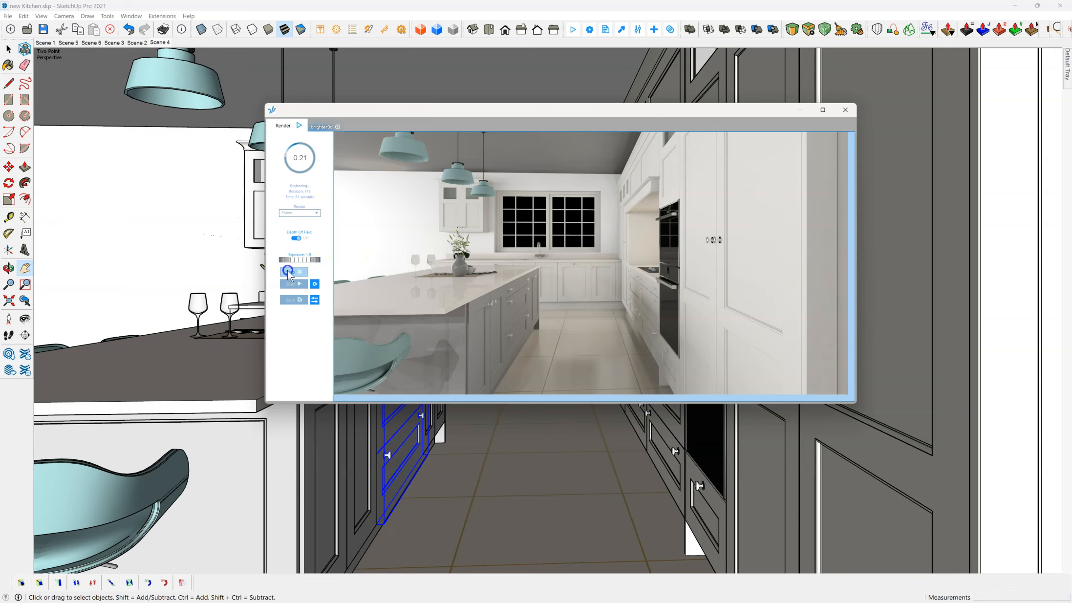
{"action": "left_click", "coordinate": [845, 109]}
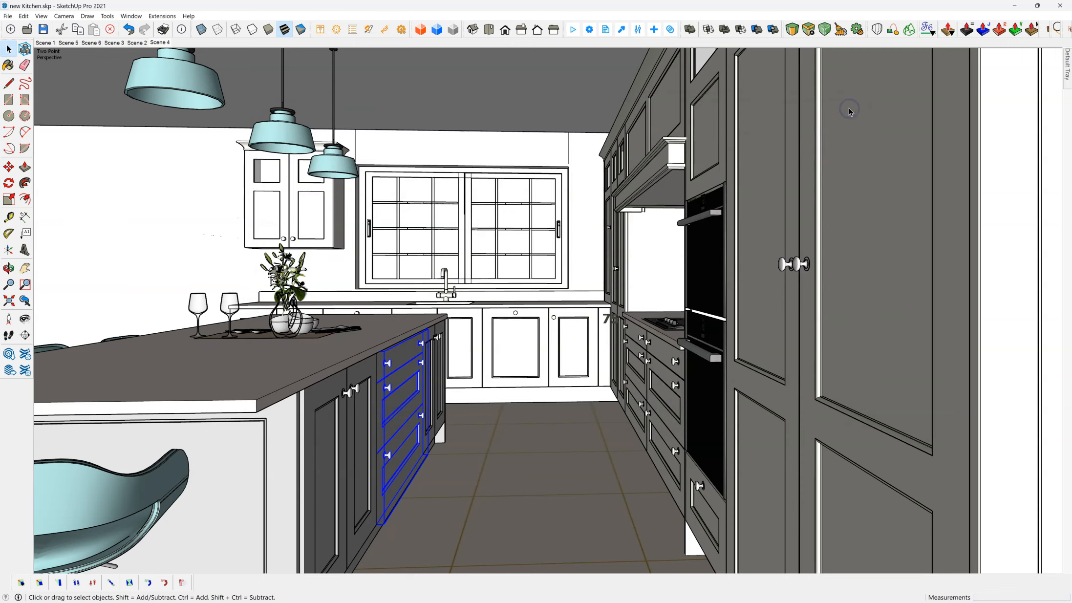
Step: Load greenwich_park_19k.hdr as the HDR lighting map in the Brighter3D render settings and apply the settings
{"action": "left_click", "coordinate": [589, 29]}
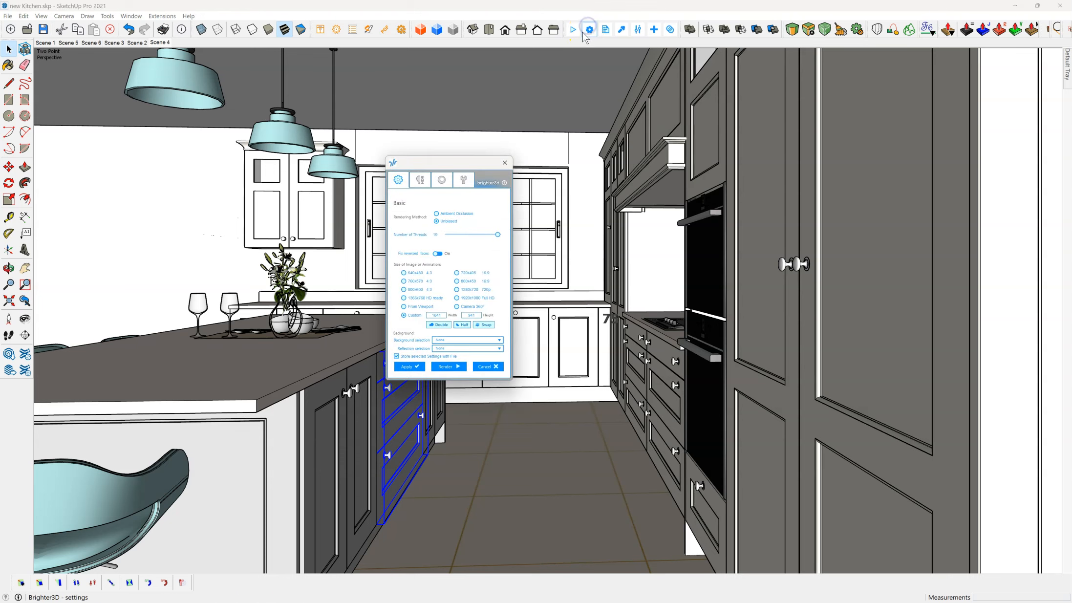
{"action": "left_click", "coordinate": [421, 181]}
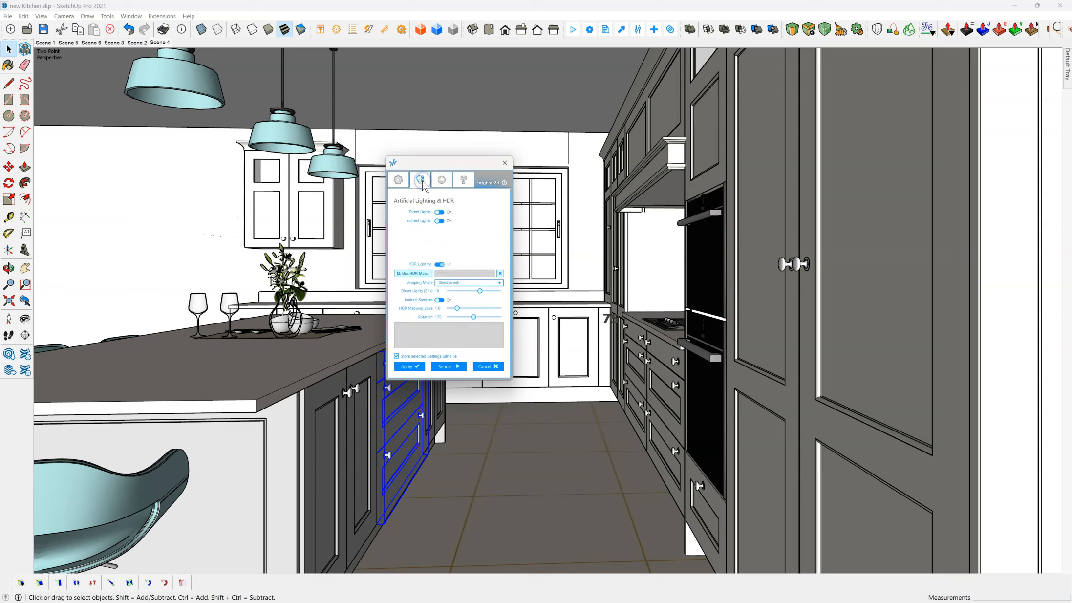
{"action": "left_click", "coordinate": [591, 31]}
{"action": "left_click", "coordinate": [426, 277]}
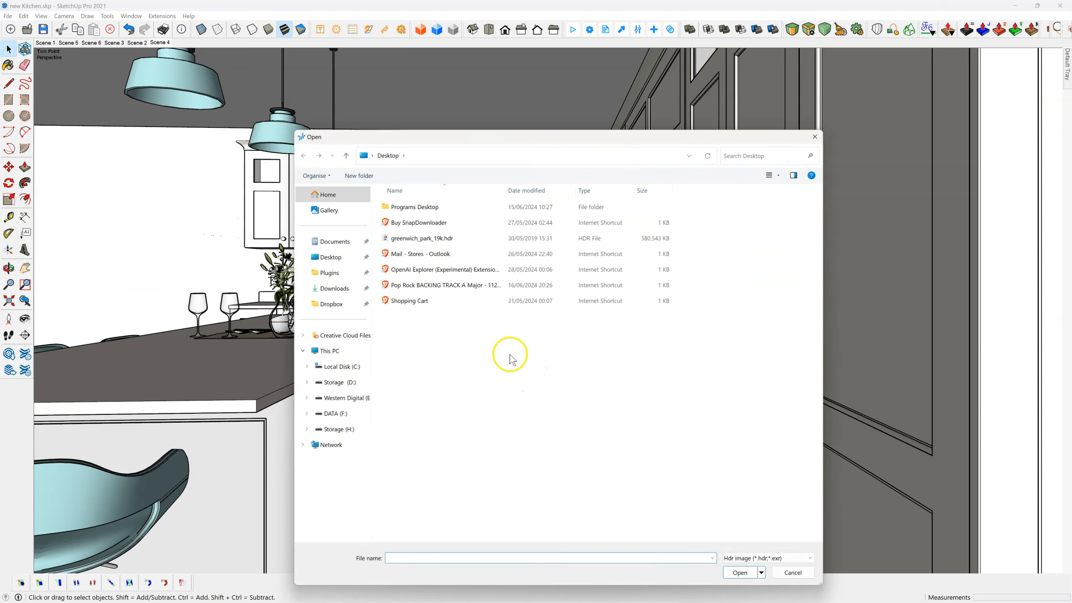
{"action": "left_click", "coordinate": [428, 238]}
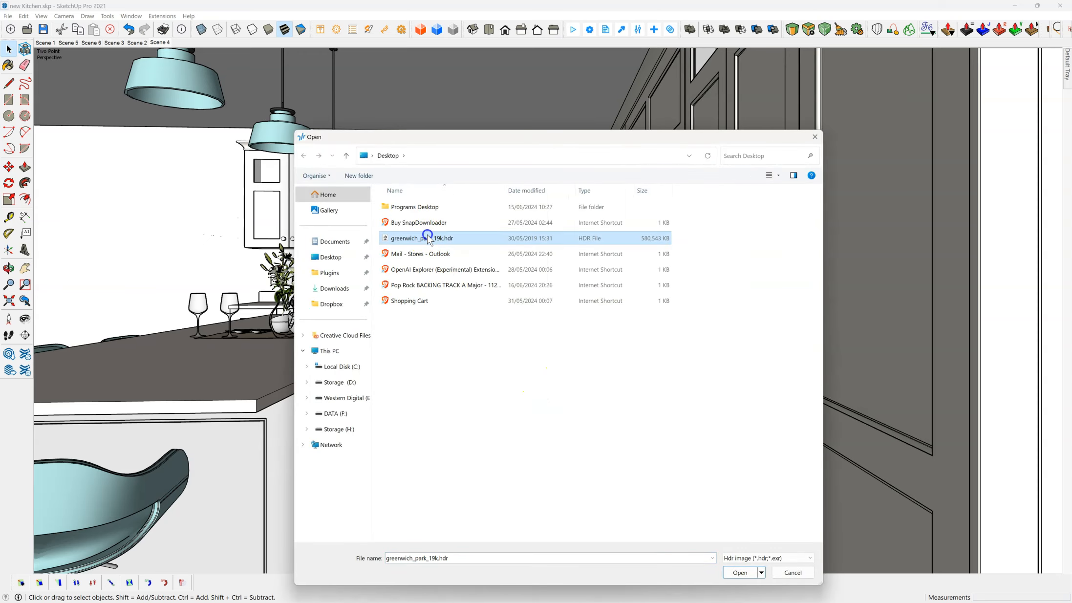
{"action": "left_click", "coordinate": [740, 572]}
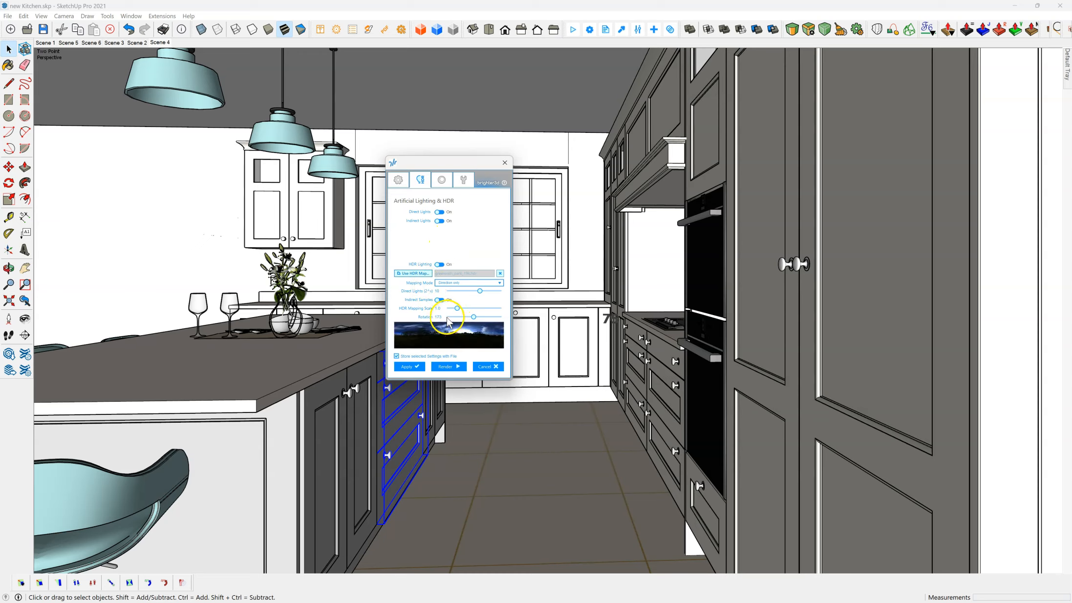
{"action": "left_click", "coordinate": [463, 283]}
{"action": "left_click", "coordinate": [462, 283]}
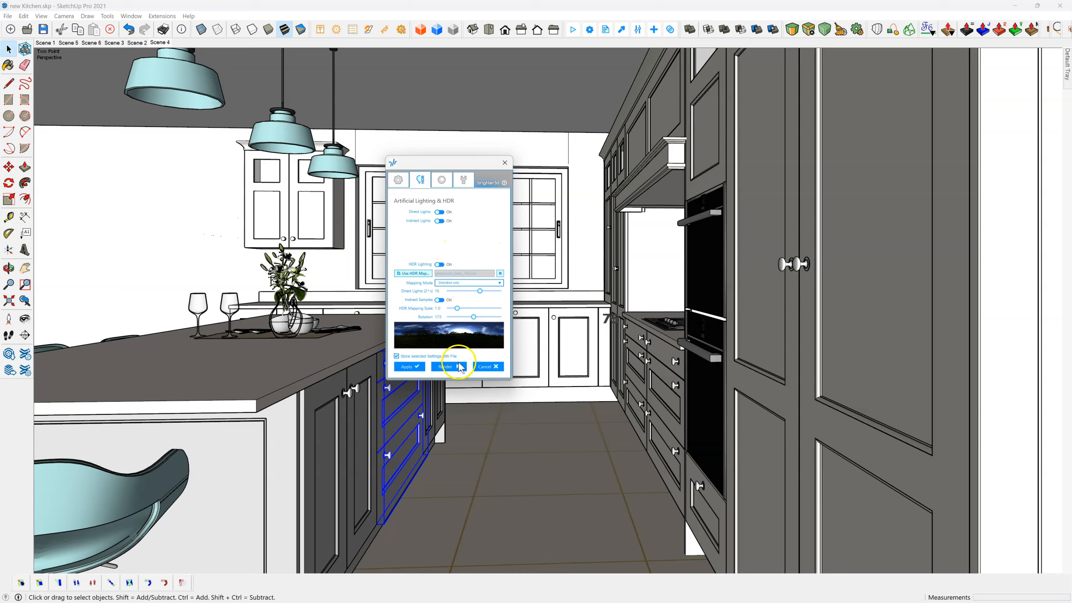
{"action": "left_click", "coordinate": [411, 367]}
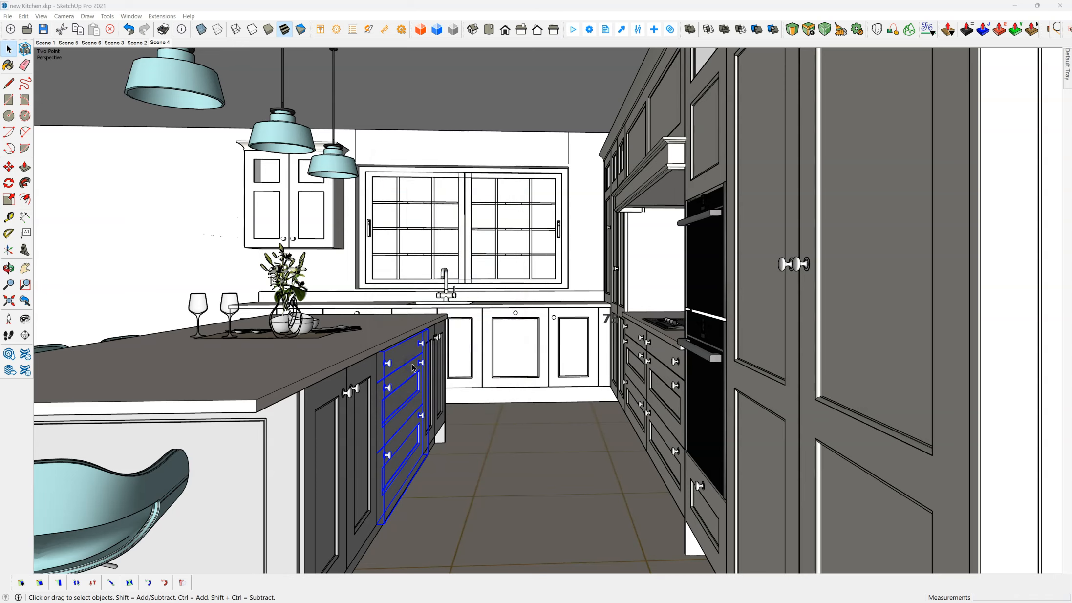
Step: Restart the kitchen render with the HDR lighting and reposition the render window while it runs
{"action": "left_click", "coordinate": [574, 30]}
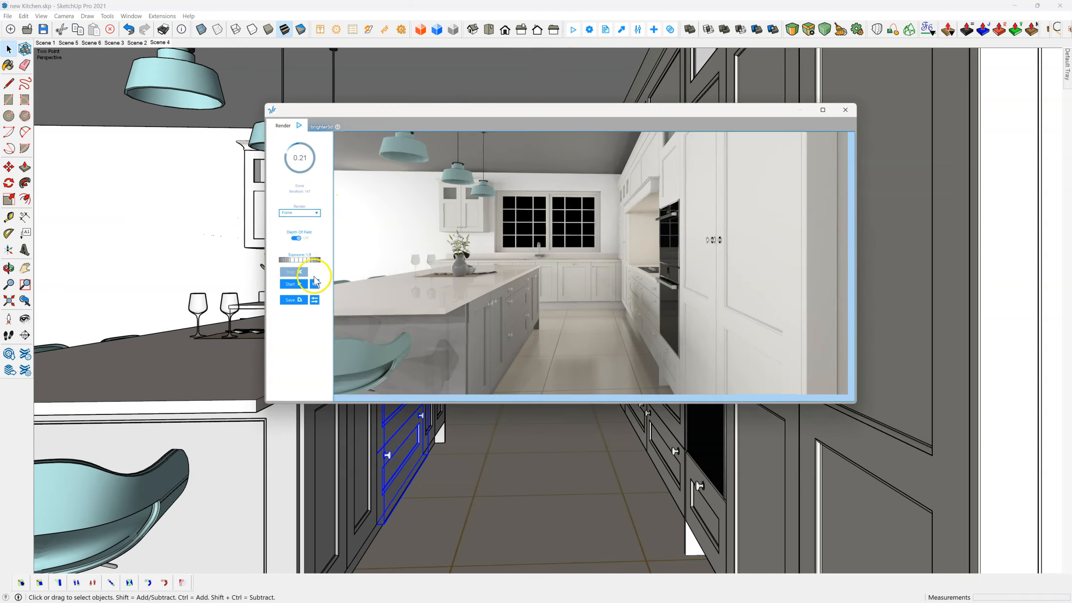
{"action": "left_click", "coordinate": [293, 284]}
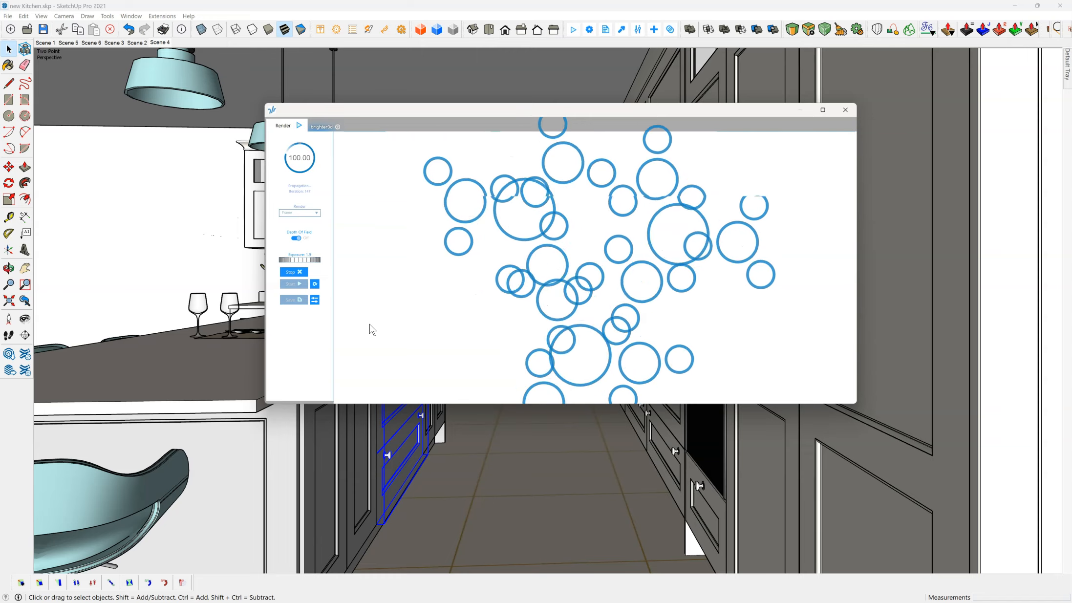
{"action": "left_click", "coordinate": [385, 324]}
{"action": "left_click", "coordinate": [468, 311]}
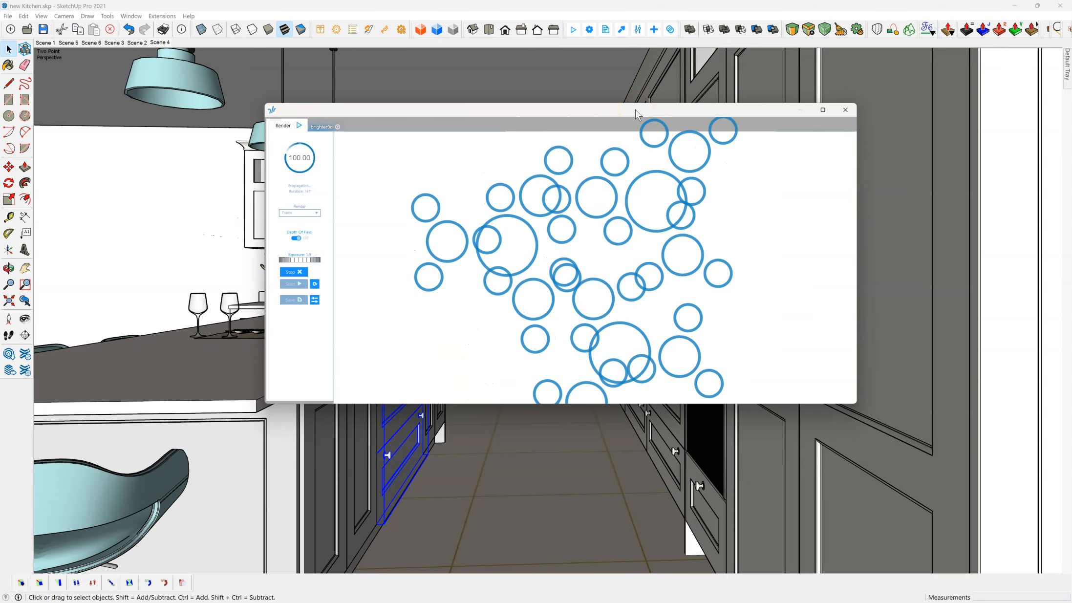
{"action": "left_click_drag", "start_coordinate": [637, 115], "coordinate": [531, 93]}
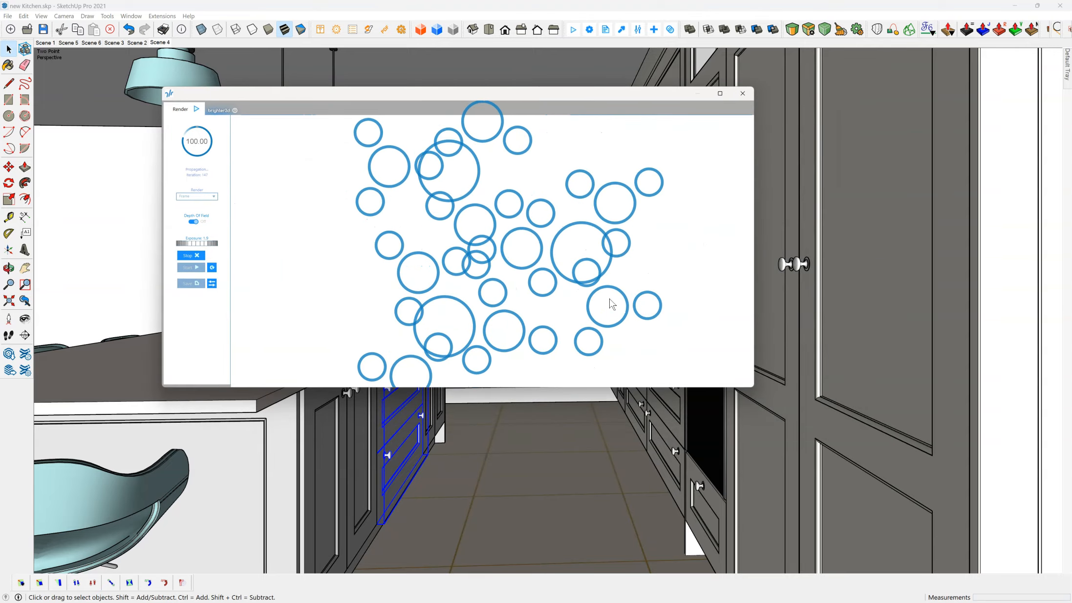
{"action": "left_click", "coordinate": [608, 283]}
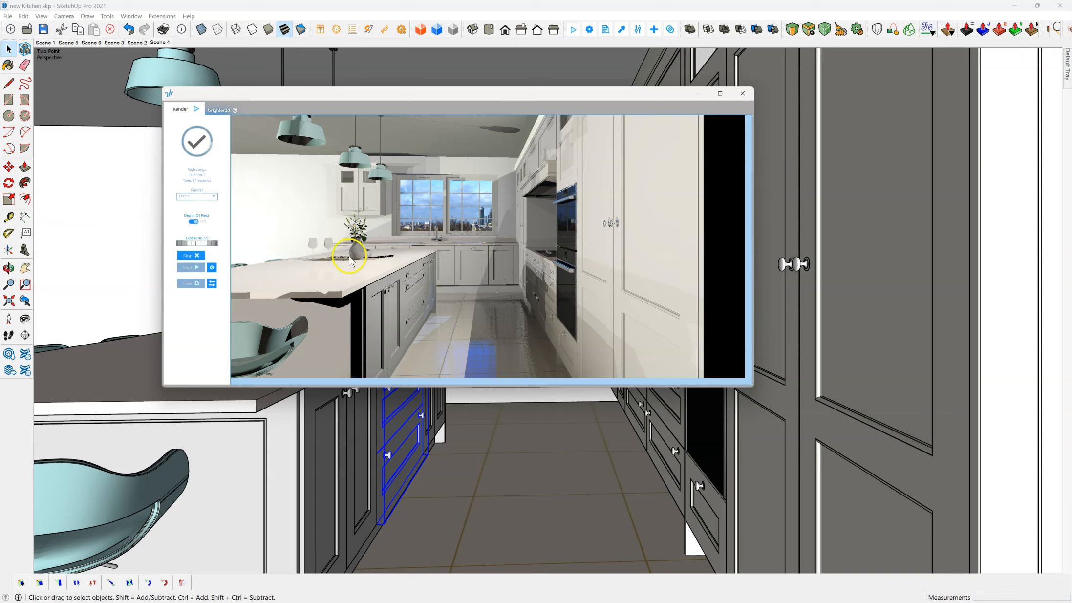
{"action": "left_click_drag", "start_coordinate": [432, 259], "coordinate": [391, 274]}
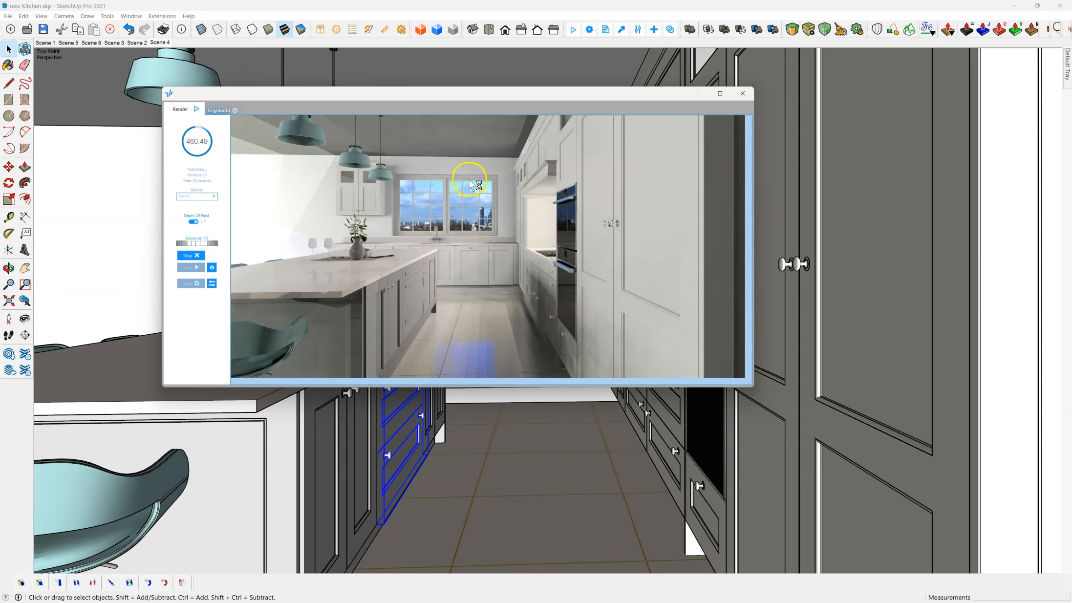
{"action": "mouse_move", "coordinate": [460, 97]}
{"action": "left_mouse_down"}
{"action": "mouse_move", "coordinate": [507, 370]}
{"action": "mouse_move", "coordinate": [500, 92]}
{"action": "left_mouse_up"}
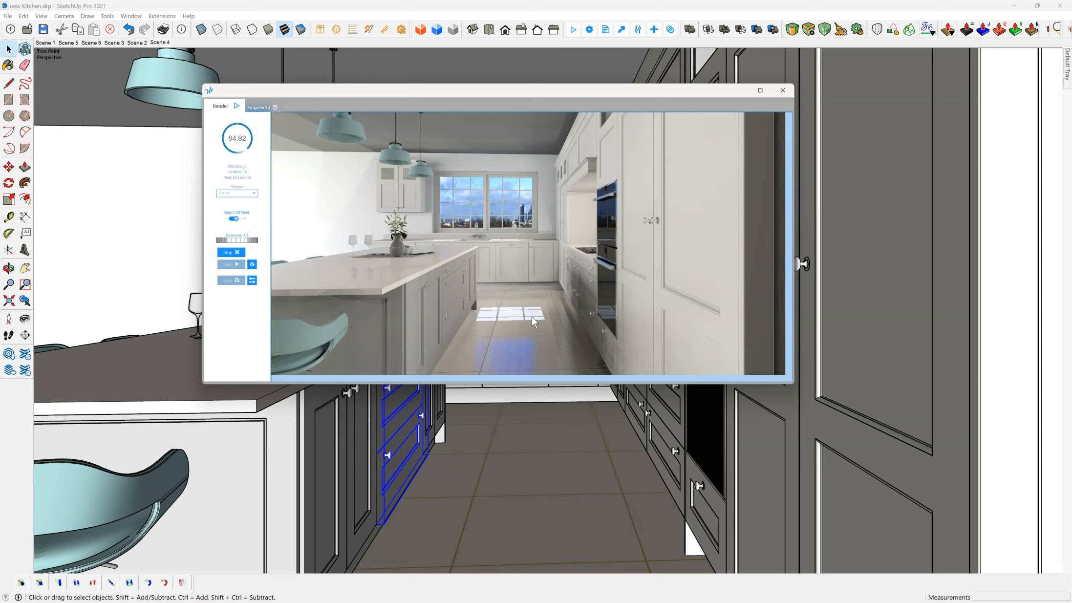
Step: Stop the running kitchen render and close the render window
{"action": "left_click", "coordinate": [531, 319]}
{"action": "left_click", "coordinate": [229, 252]}
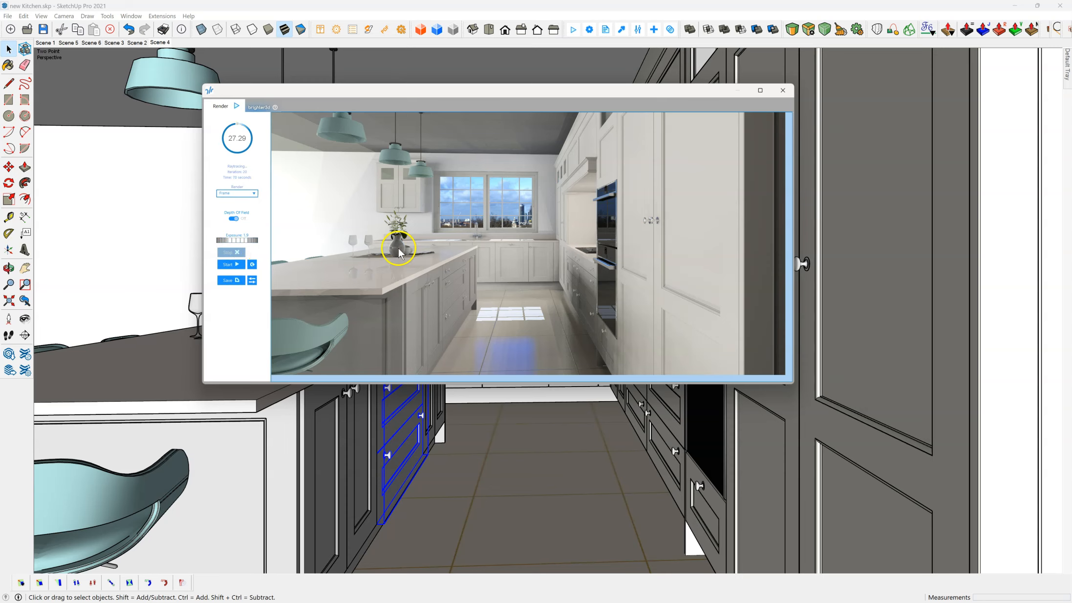
{"action": "left_click", "coordinate": [783, 90]}
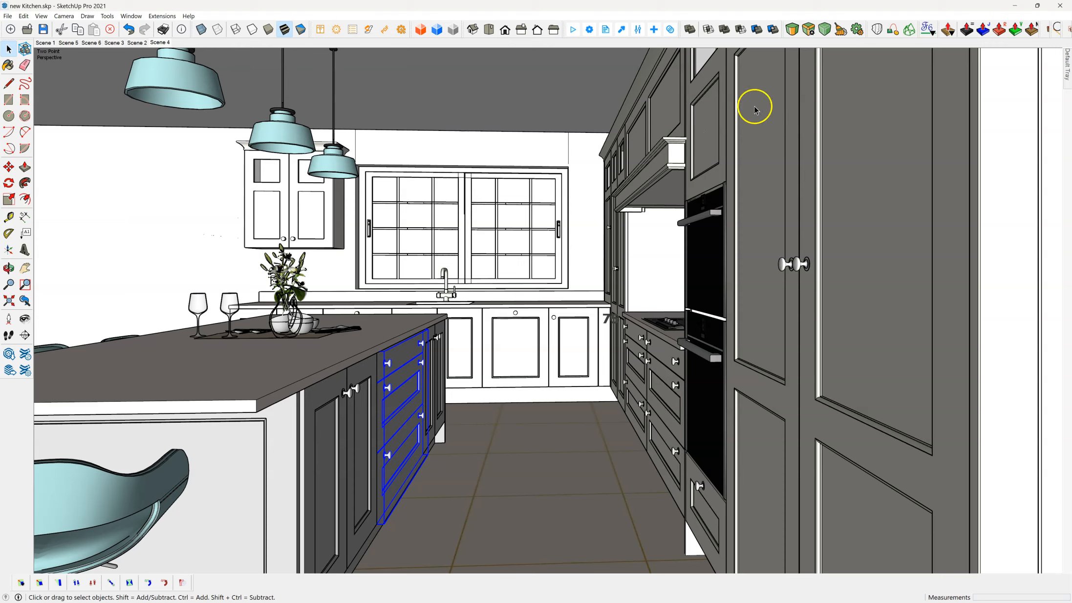
Step: Hide the room's ceiling group to look into the kitchen from outside, and undo the hiding
{"action": "scroll", "coordinate": [550, 222], "scroll_direction": "down", "scroll_amount": 5}
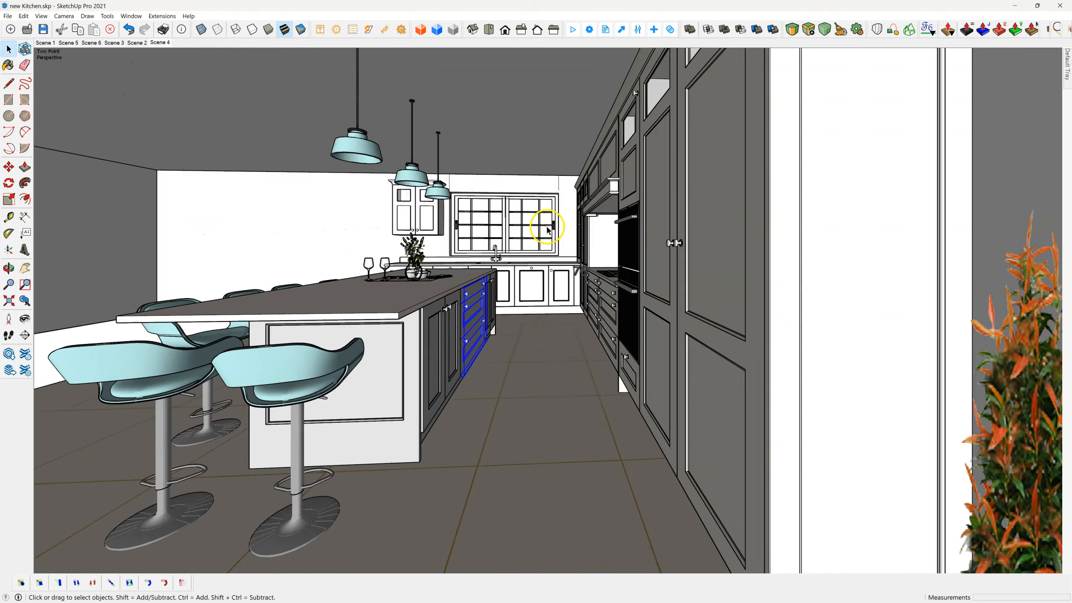
{"action": "middle_click_drag", "start_coordinate": [551, 229], "coordinate": [615, 219]}
{"action": "middle_click_drag", "start_coordinate": [867, 221], "coordinate": [960, 292]}
{"action": "key", "text": "space"}
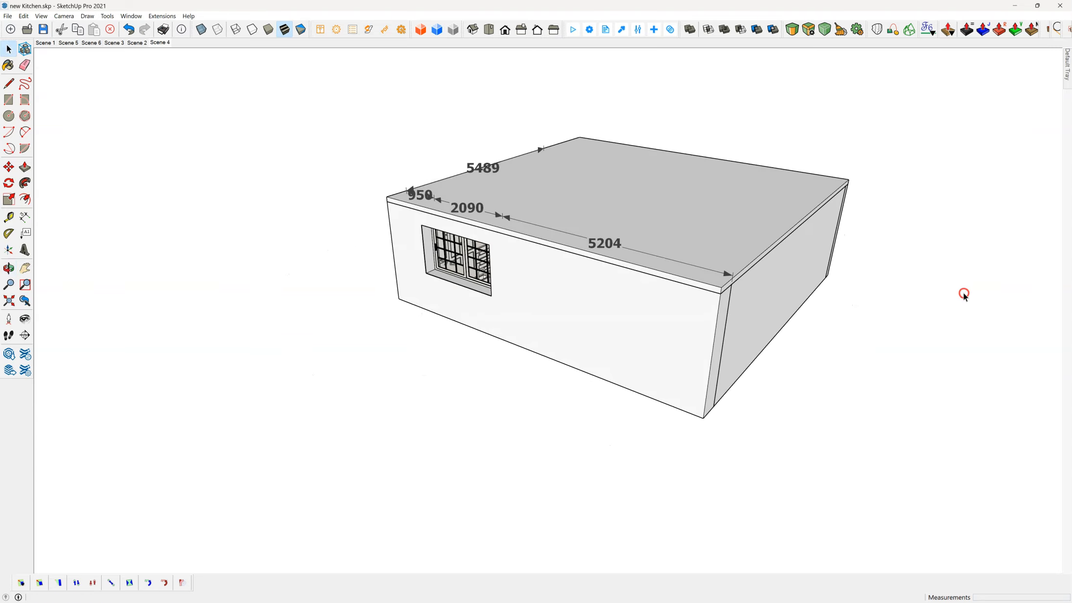
{"action": "left_click", "coordinate": [722, 251]}
{"action": "right_click", "coordinate": [722, 251]}
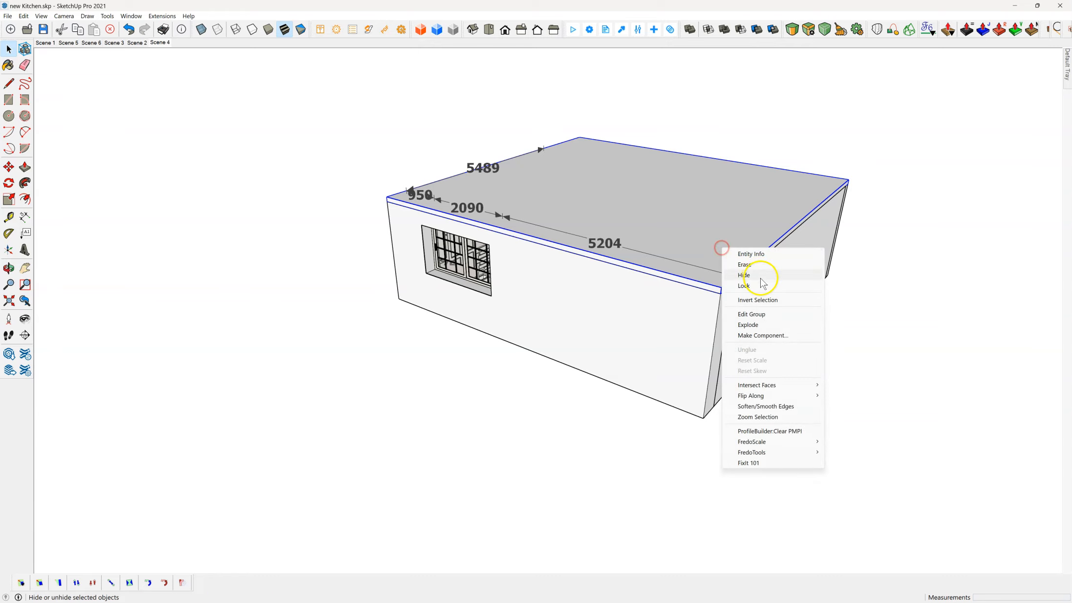
{"action": "left_click", "coordinate": [744, 276]}
{"action": "middle_click_drag", "start_coordinate": [802, 211], "coordinate": [943, 252]}
{"action": "scroll", "coordinate": [437, 185], "scroll_direction": "up", "scroll_amount": 4}
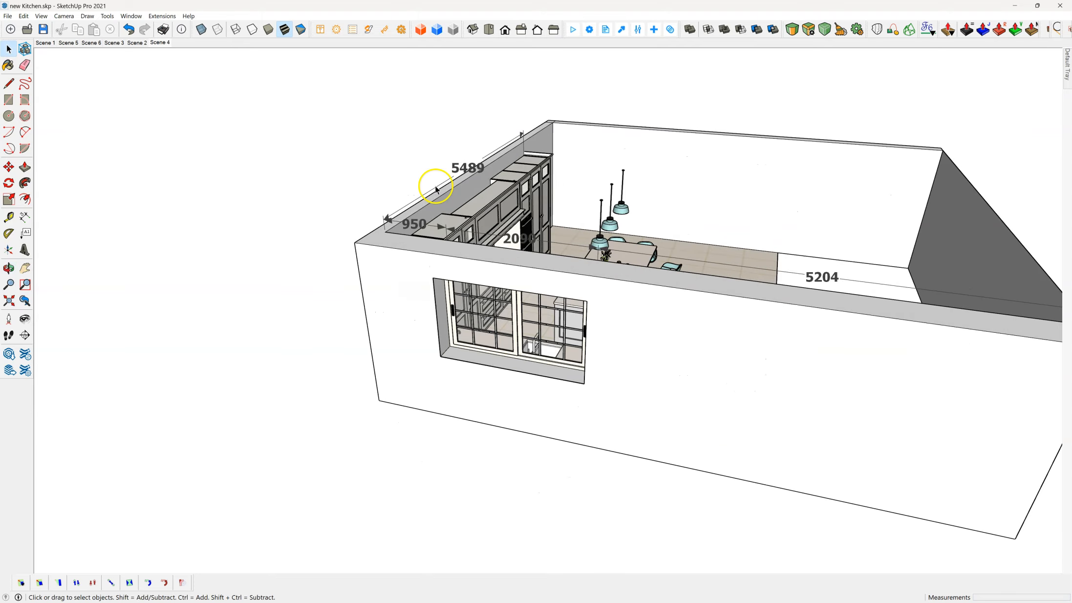
{"action": "left_click", "coordinate": [129, 30]}
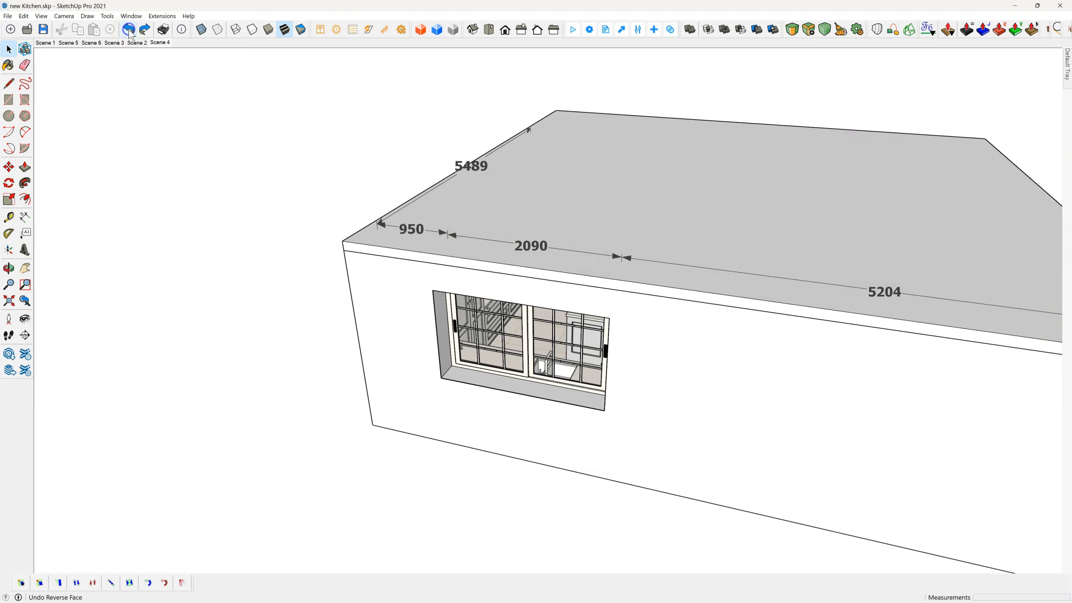
Step: Turn on the display of shadows with the closed room viewed from outside
{"action": "scroll", "coordinate": [308, 137], "scroll_direction": "down", "scroll_amount": 3}
{"action": "middle_click_drag", "start_coordinate": [586, 168], "coordinate": [518, 185]}
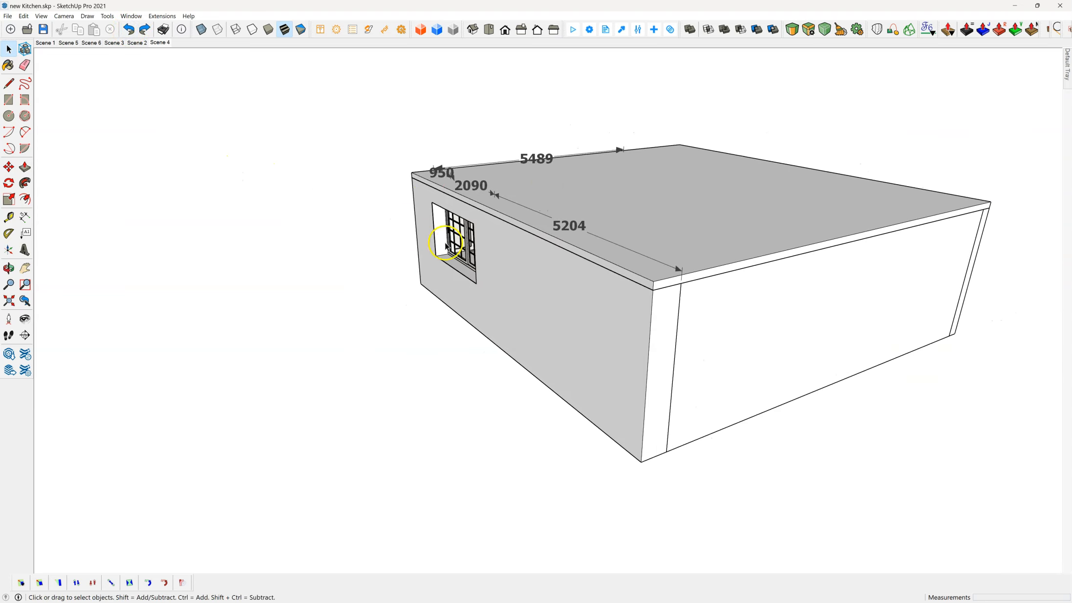
{"action": "scroll", "coordinate": [384, 219], "scroll_direction": "down", "scroll_amount": 2}
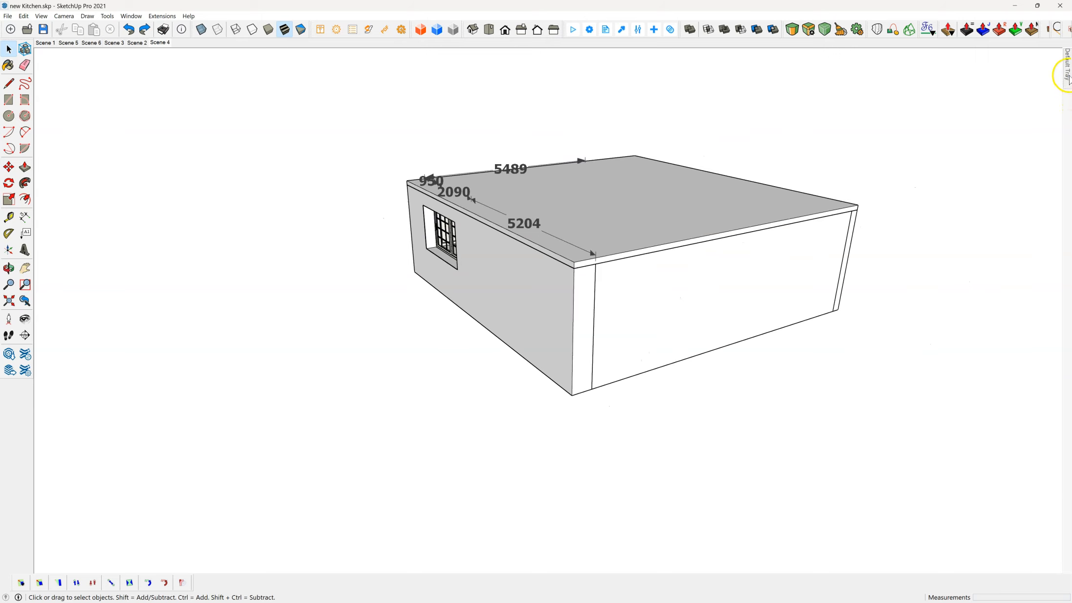
{"action": "mouse_move", "coordinate": [1068, 76]}
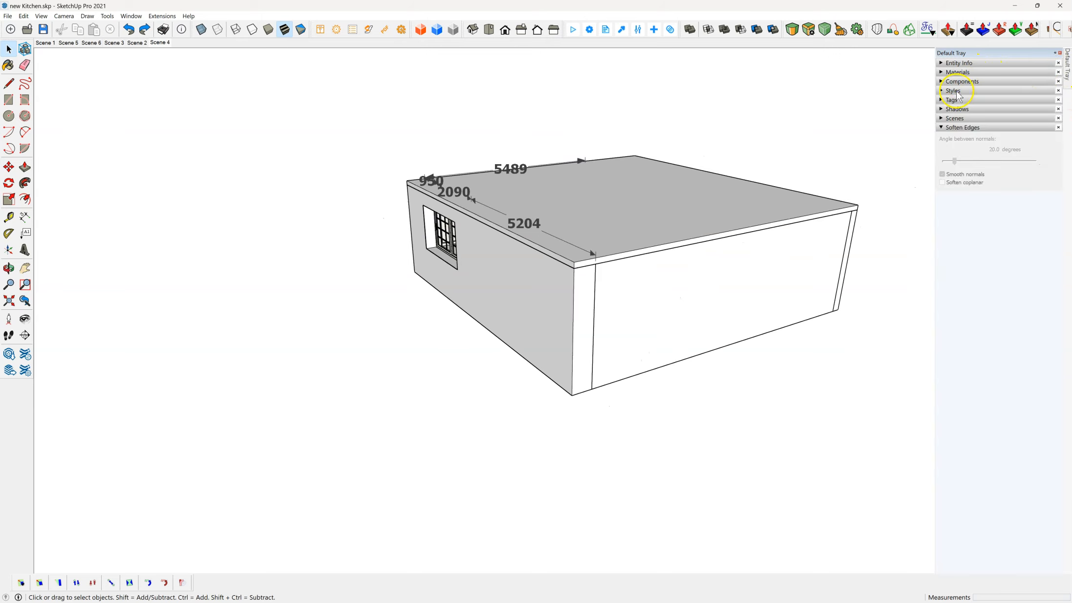
{"action": "left_click", "coordinate": [941, 109]}
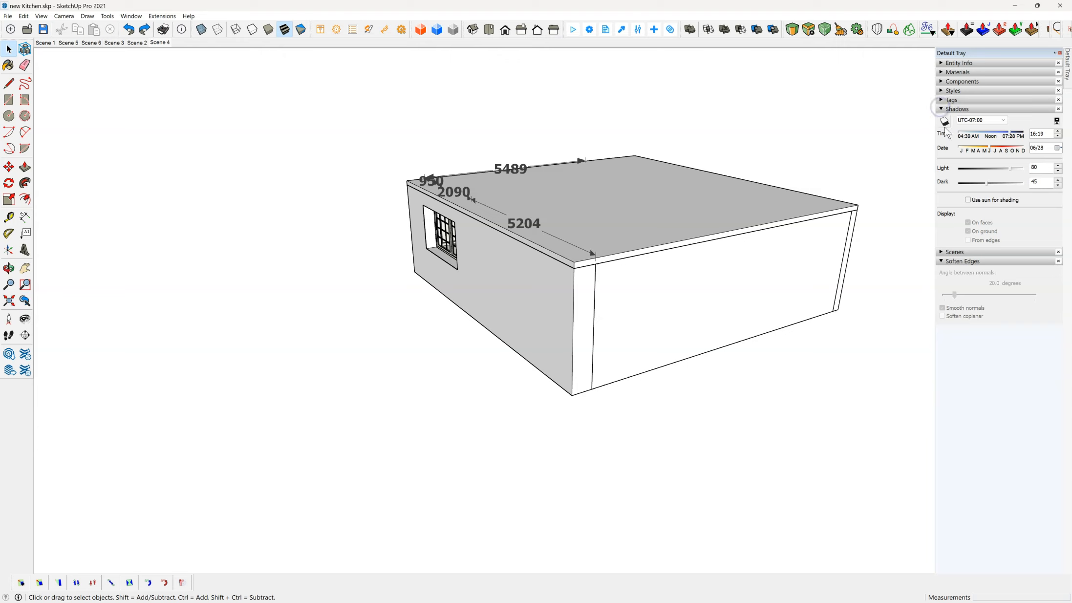
{"action": "left_click", "coordinate": [944, 122]}
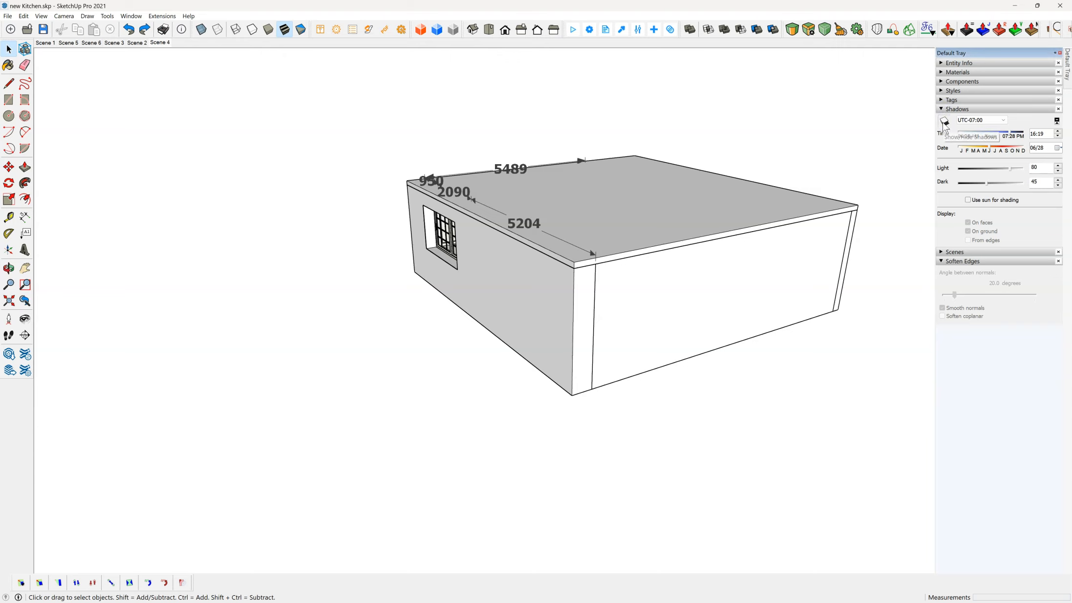
{"action": "left_click", "coordinate": [943, 123]}
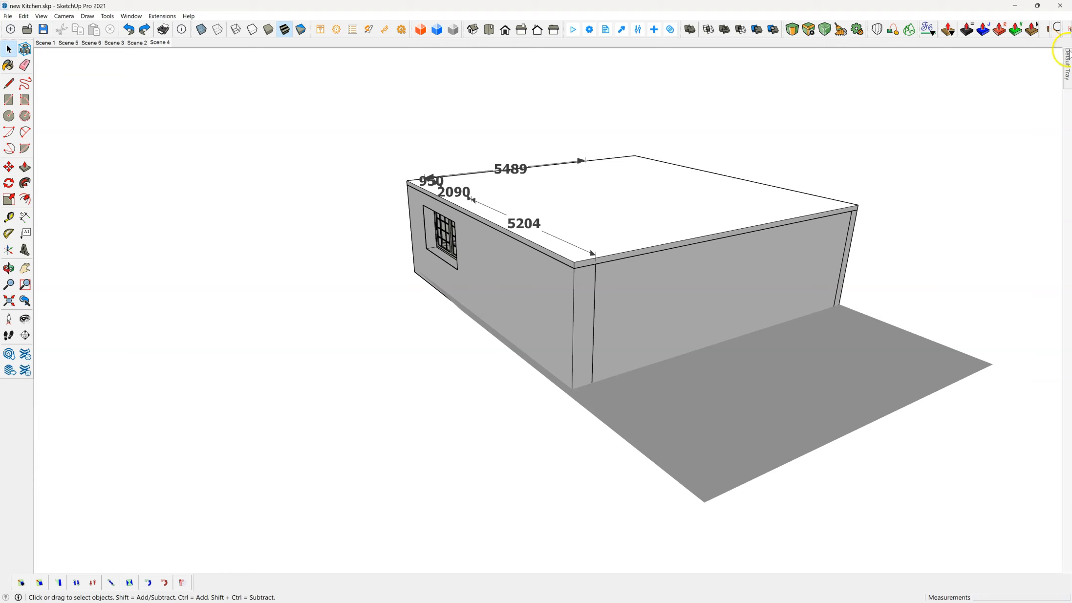
Step: Shift the shadow date to an earlier month so sunlight falls on the window wall
{"action": "mouse_move", "coordinate": [1069, 55]}
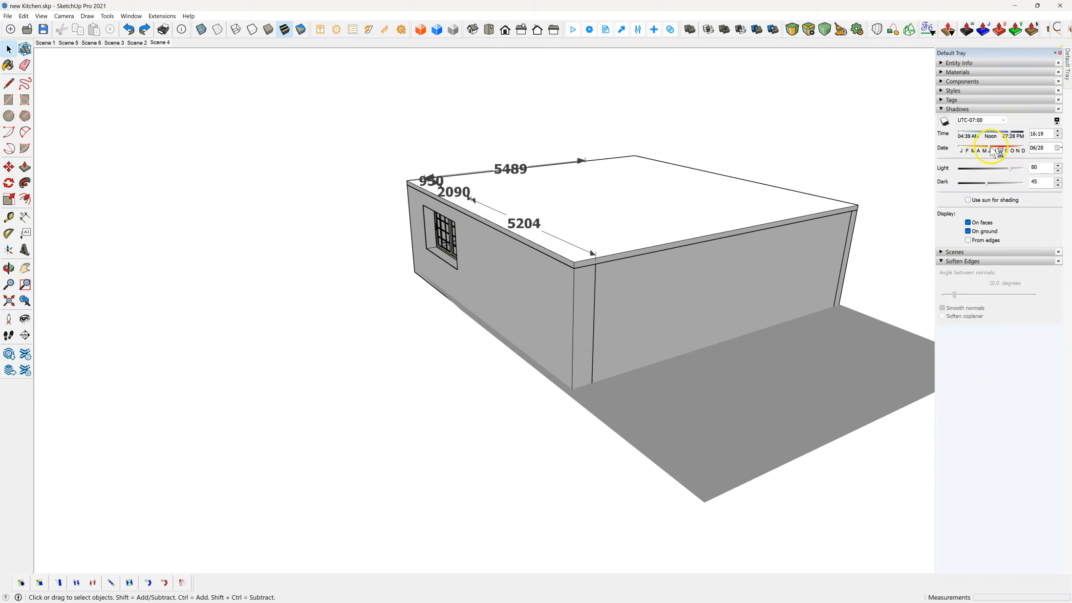
{"action": "left_click_drag", "start_coordinate": [992, 151], "coordinate": [966, 149]}
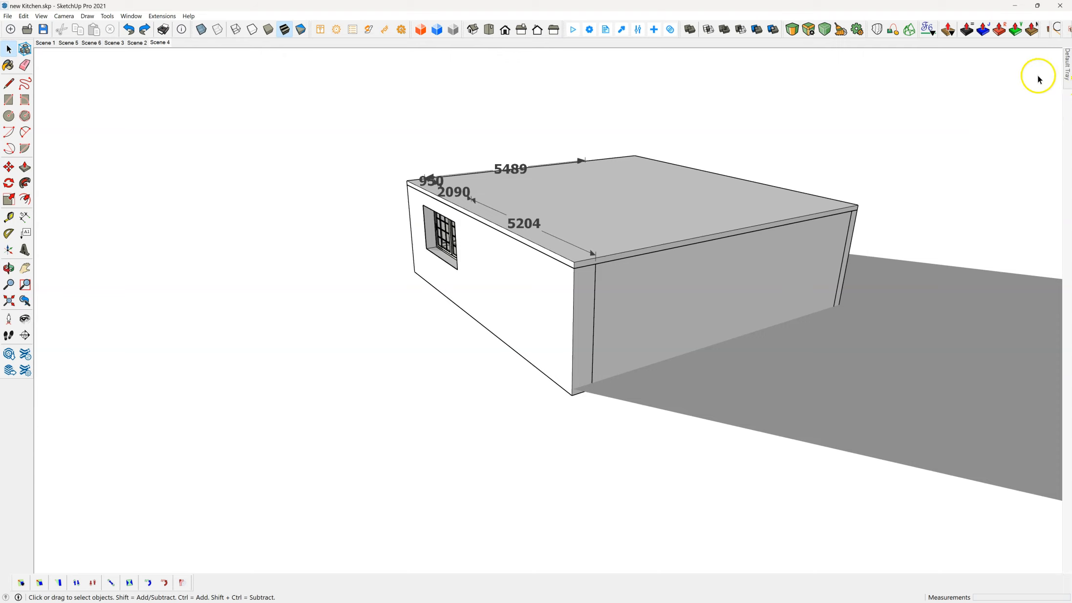
{"action": "mouse_move", "coordinate": [1067, 74]}
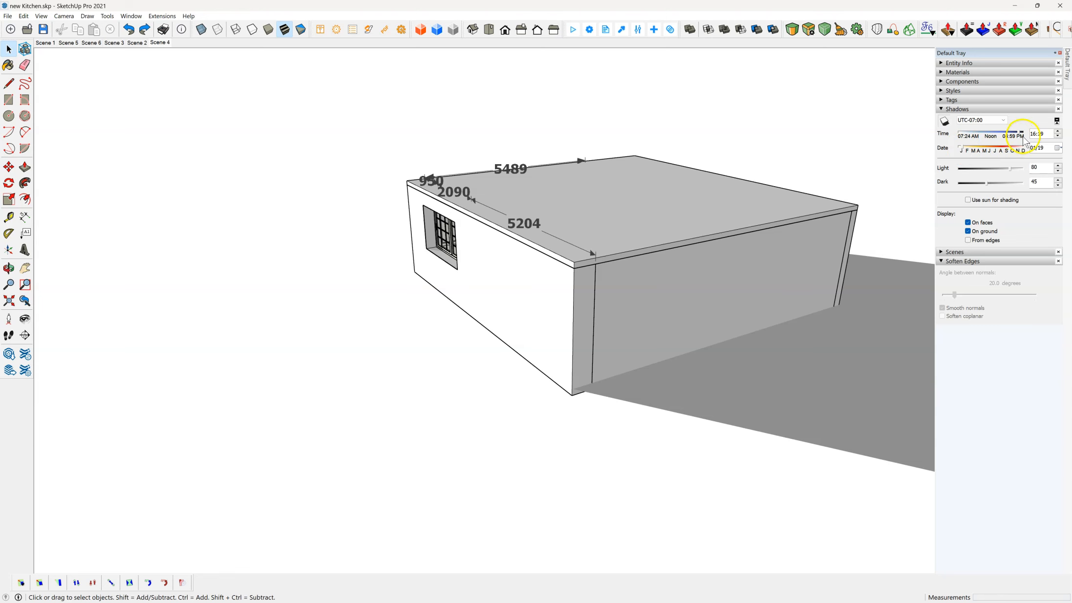
Step: Return to Scene 4, start a Brighter3D render at double the custom image size and reposition the render window
{"action": "left_click", "coordinate": [161, 43]}
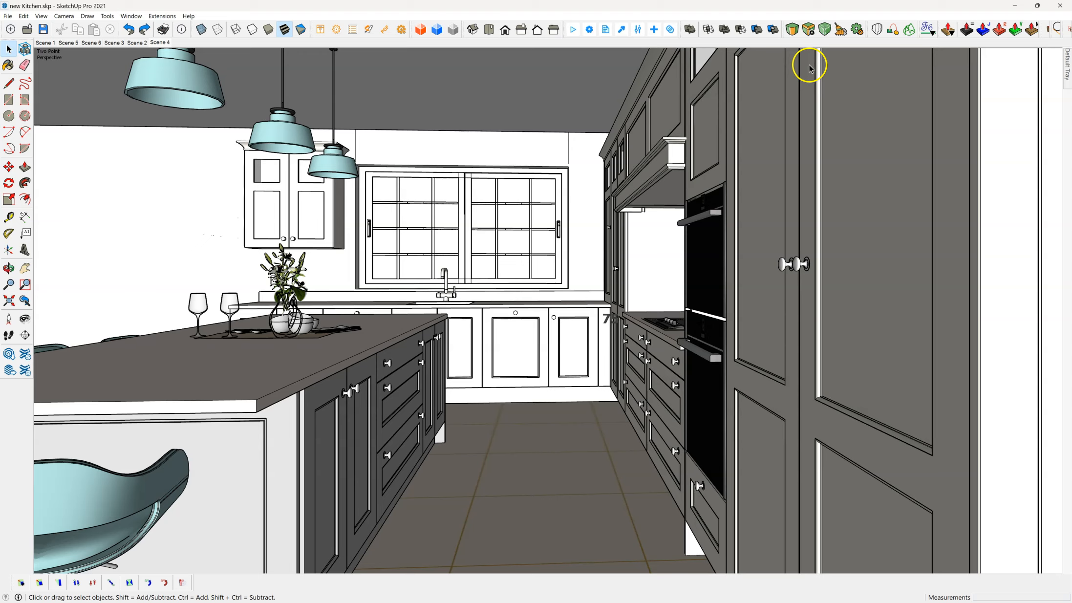
{"action": "left_click", "coordinate": [576, 30]}
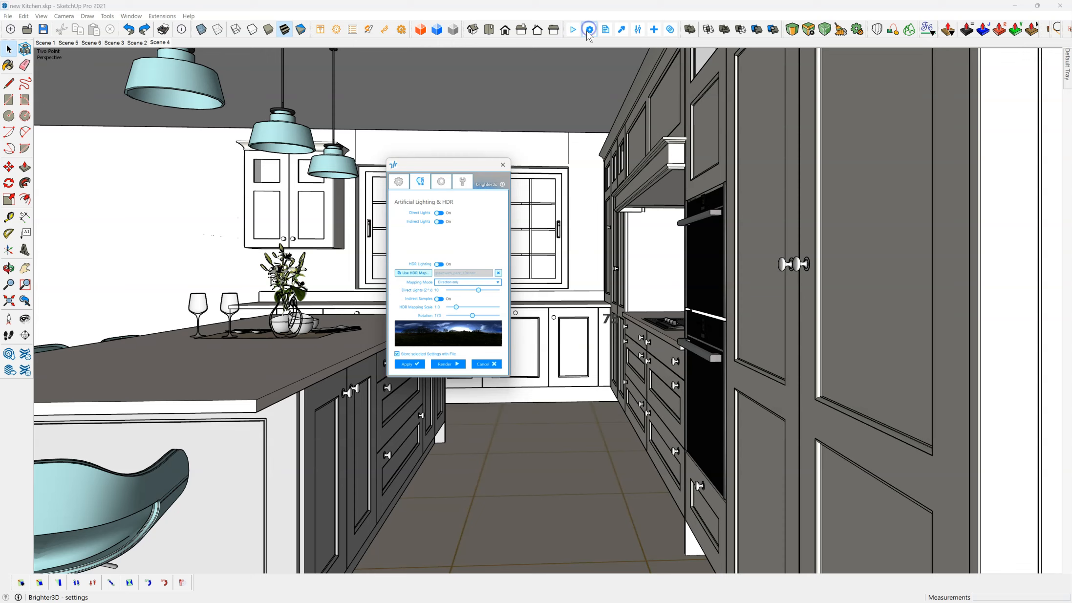
{"action": "left_click", "coordinate": [398, 180]}
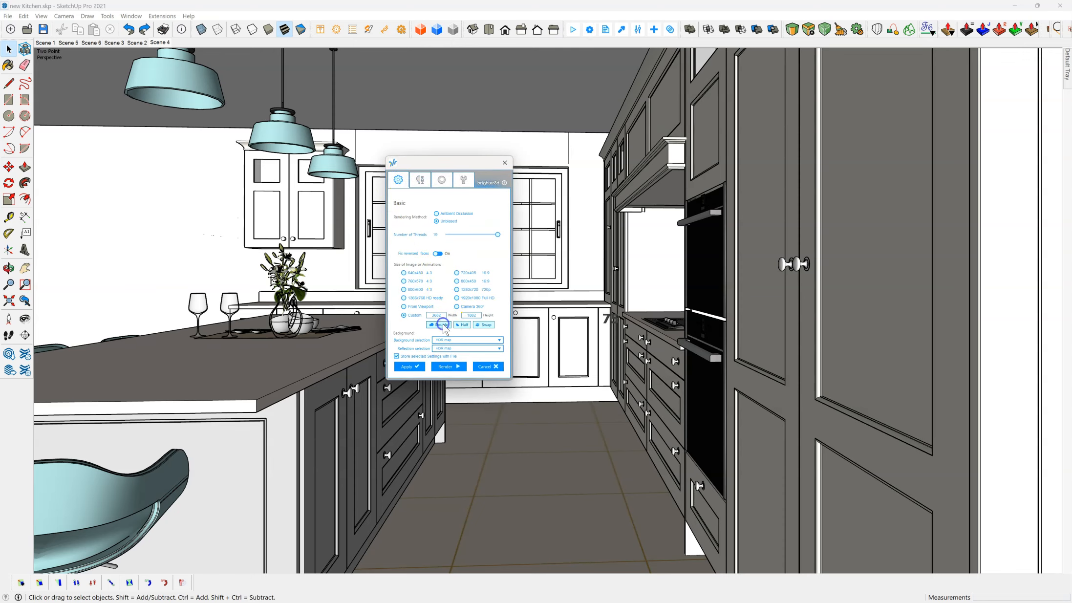
{"action": "left_click", "coordinate": [447, 367]}
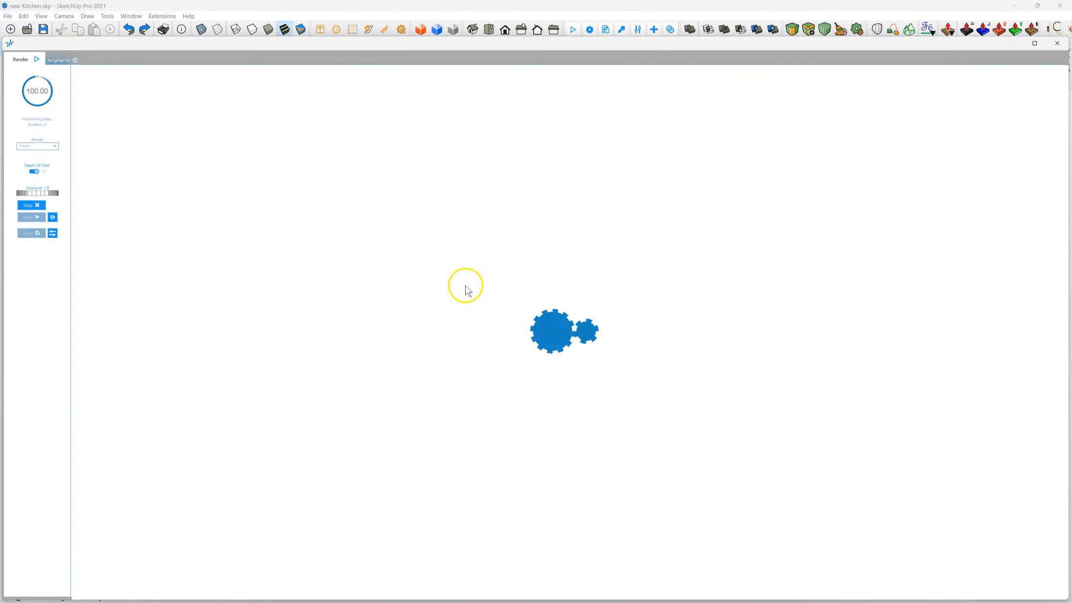
{"action": "left_click_drag", "start_coordinate": [338, 44], "coordinate": [326, 23]}
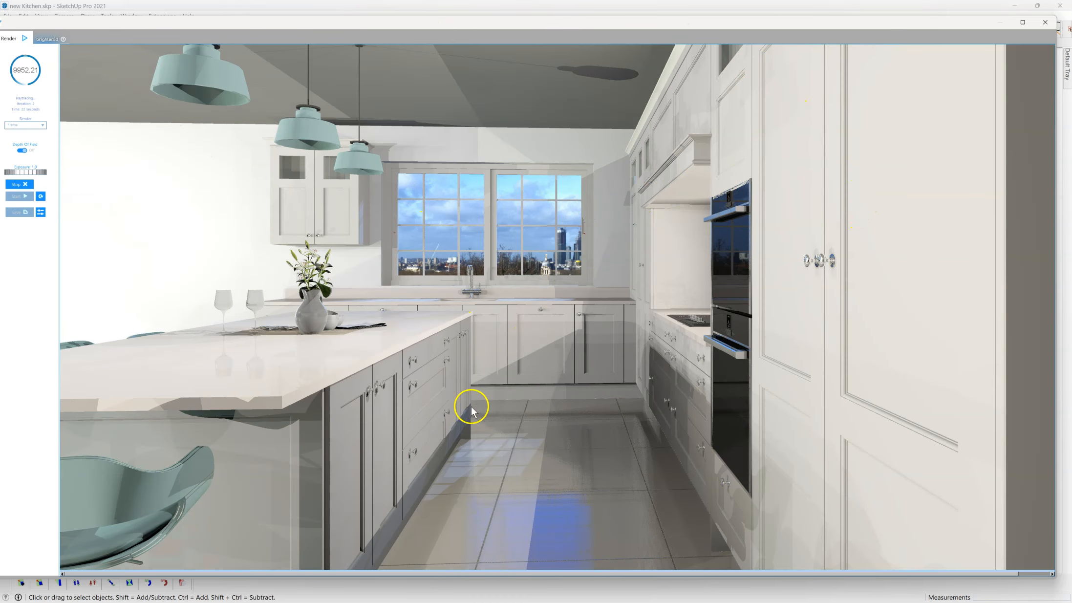
Step: Examine the kitchen render and its HDR mapping mode, rotation, scale and background controls
{"action": "left_click", "coordinate": [551, 350]}
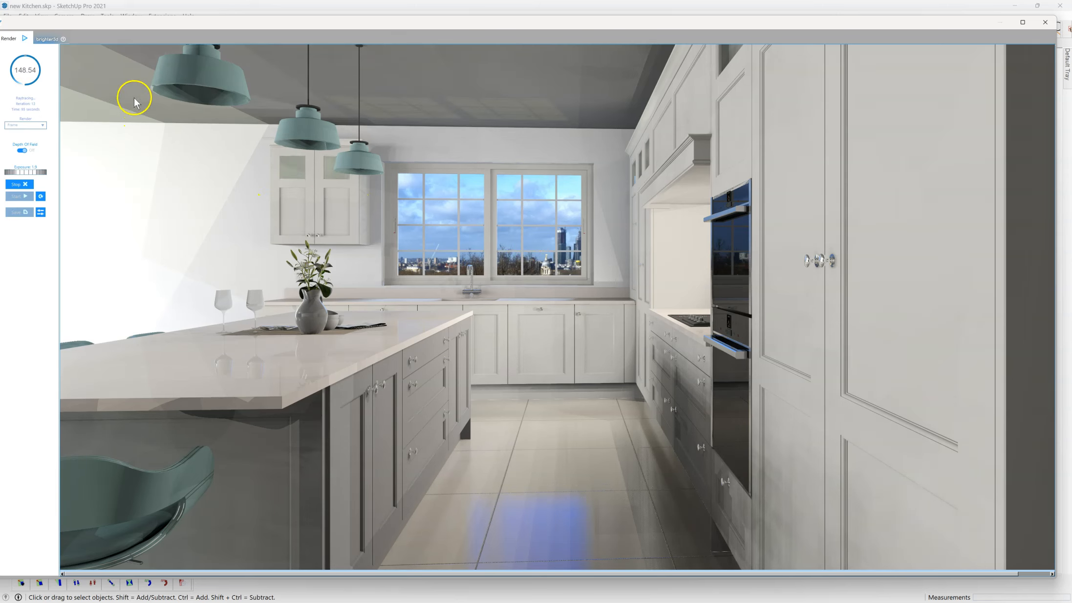
{"action": "mouse_move", "coordinate": [171, 61]}
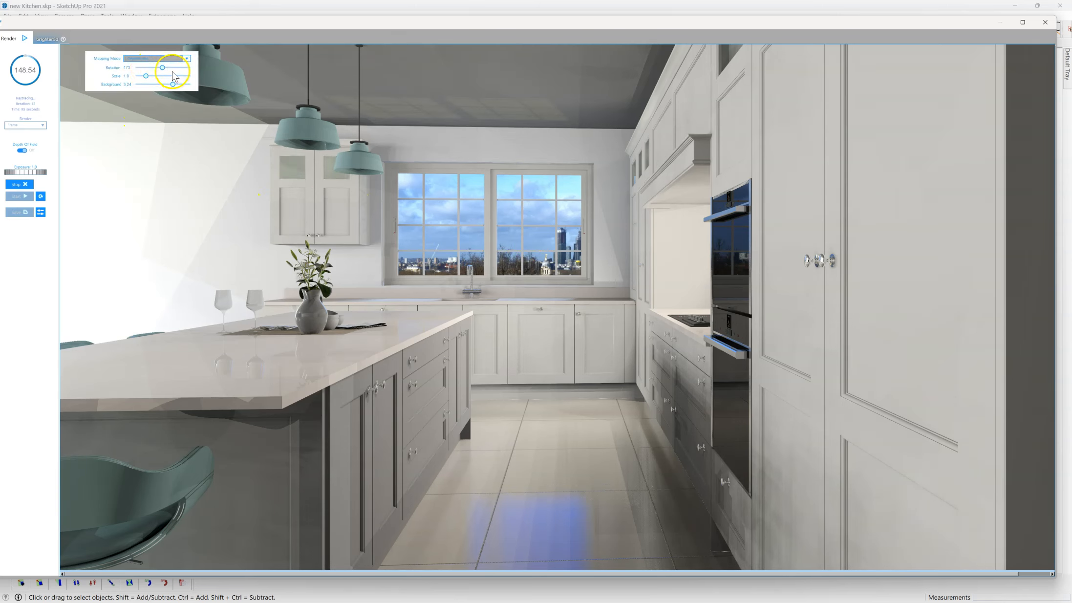
{"action": "mouse_move", "coordinate": [120, 76]}
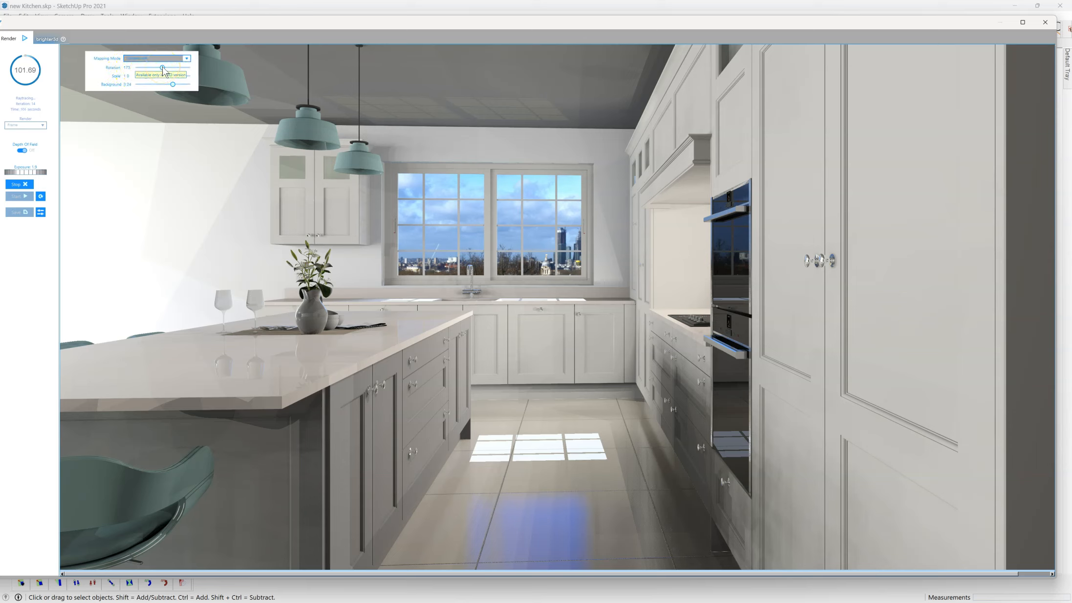
{"action": "left_click", "coordinate": [154, 68]}
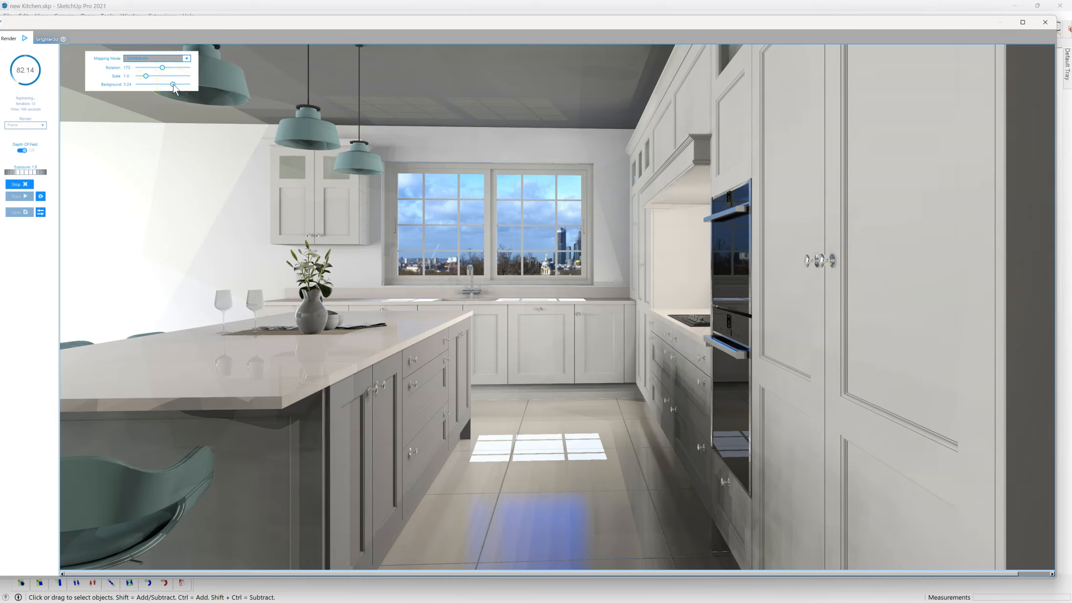
{"action": "left_click", "coordinate": [557, 236]}
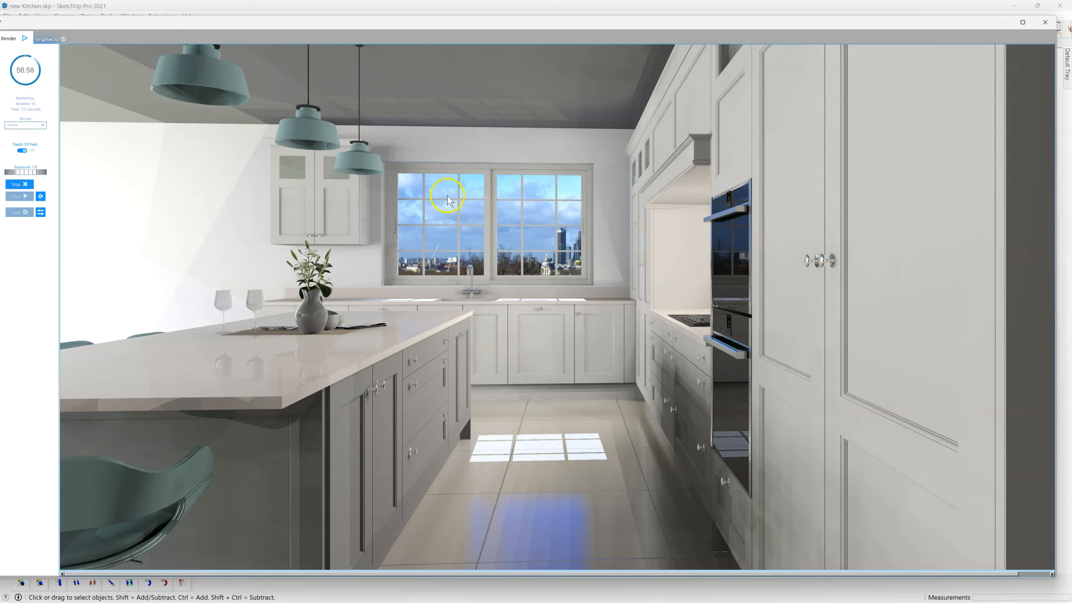
Step: Try the HDR background brightness at about 7.1 and at about 3.5 in the running render
{"action": "mouse_move", "coordinate": [146, 78]}
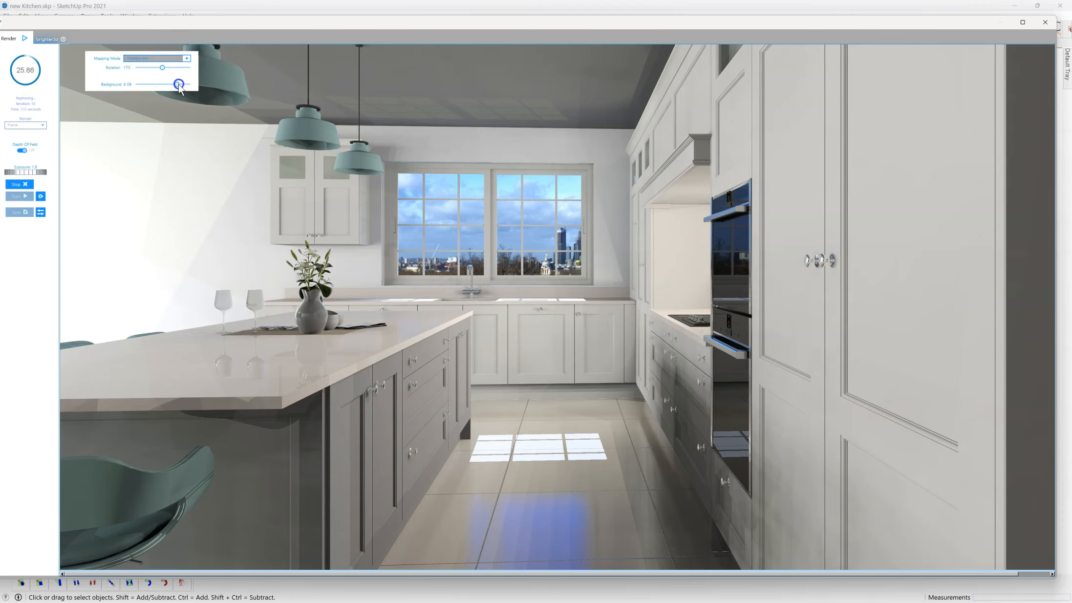
{"action": "left_click_drag", "start_coordinate": [179, 85], "coordinate": [186, 85]}
{"action": "left_click", "coordinate": [659, 313]}
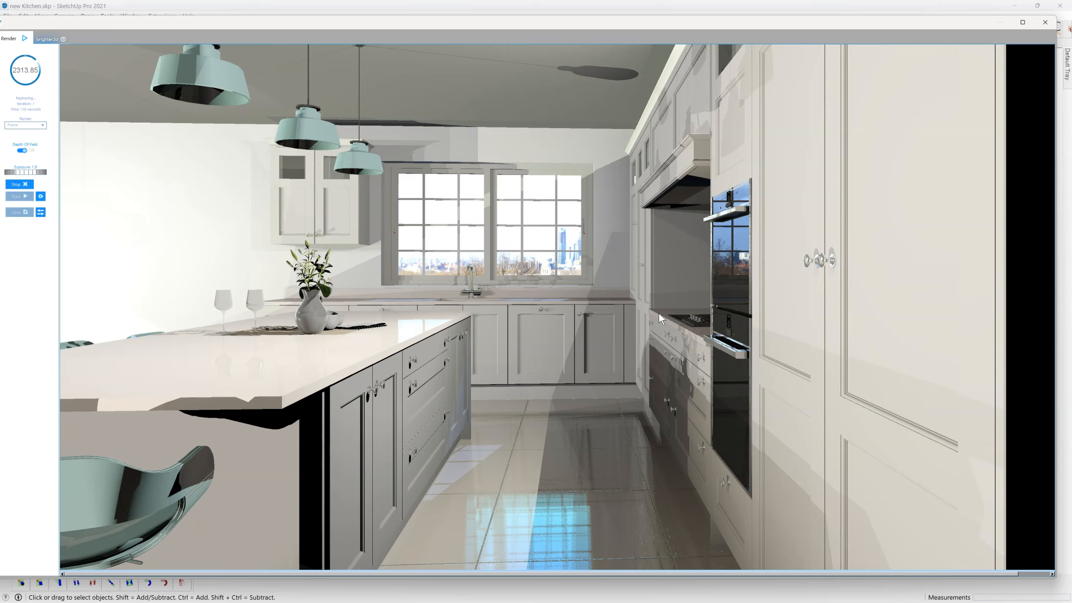
{"action": "left_click", "coordinate": [536, 260]}
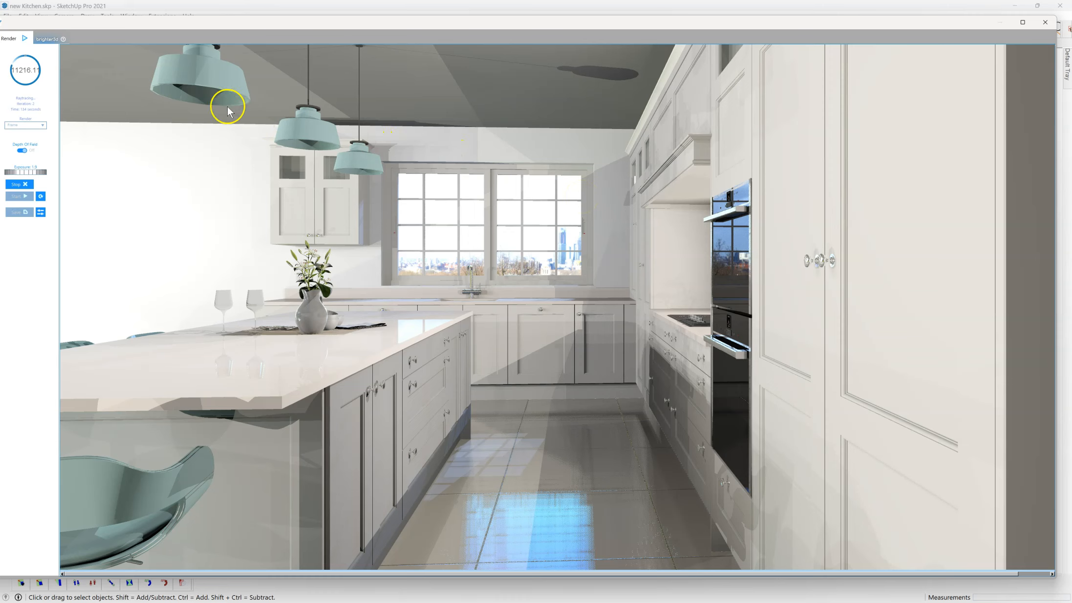
{"action": "mouse_move", "coordinate": [157, 75]}
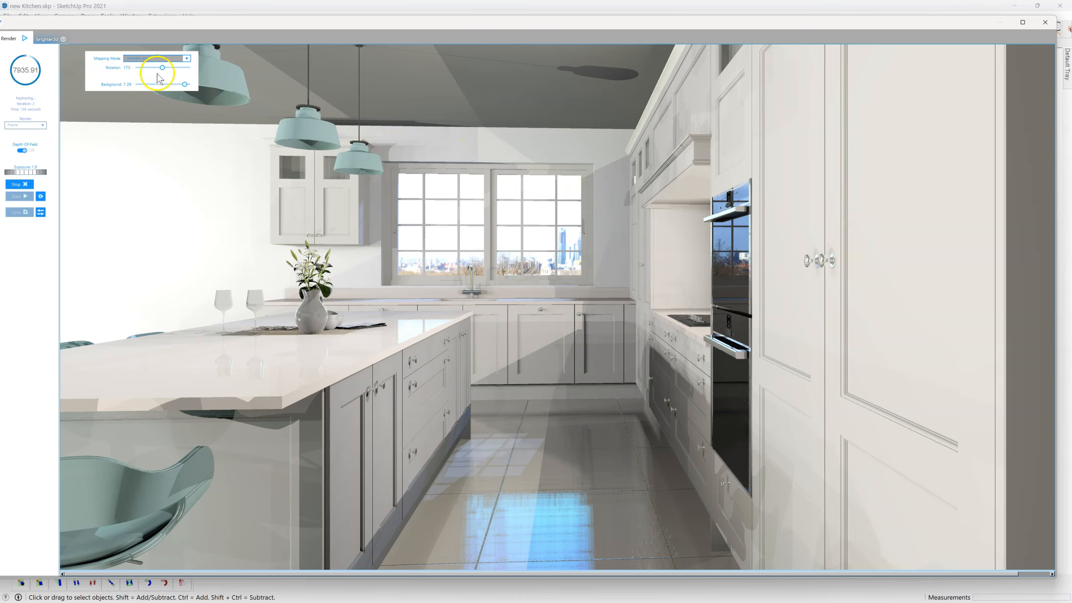
{"action": "left_click_drag", "start_coordinate": [173, 85], "coordinate": [174, 86]}
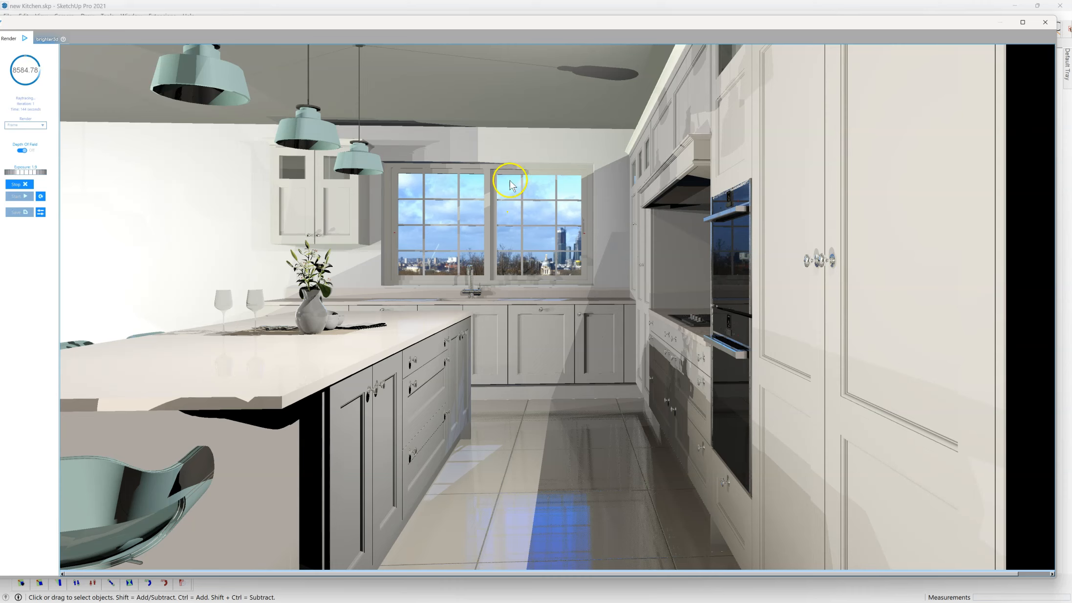
Step: Raise the HDR background brightness behind the kitchen window to about 5.5
{"action": "mouse_move", "coordinate": [172, 43]}
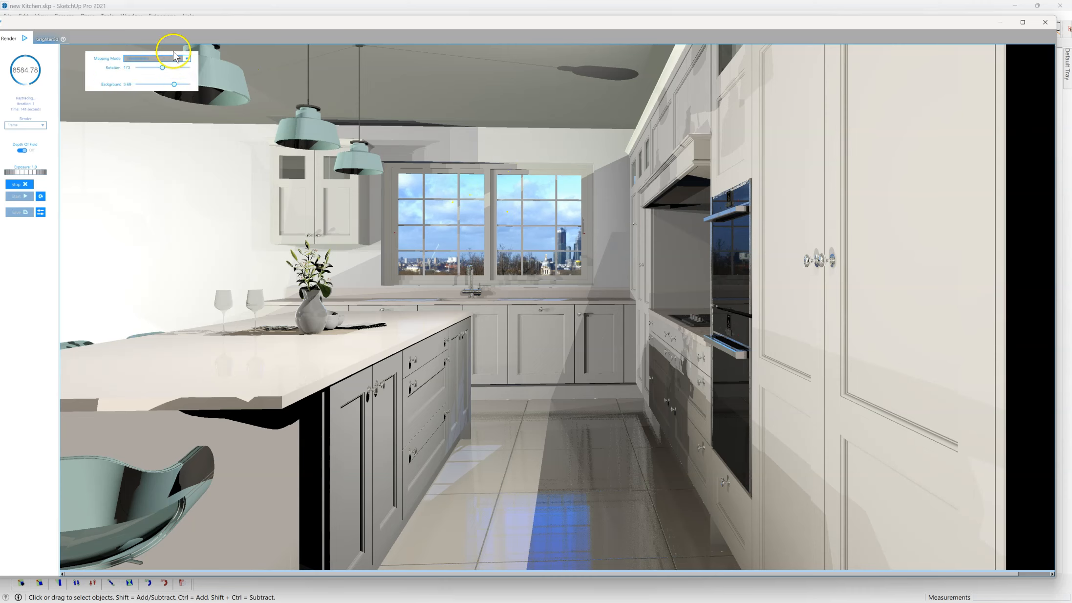
{"action": "left_click_drag", "start_coordinate": [176, 84], "coordinate": [179, 86]}
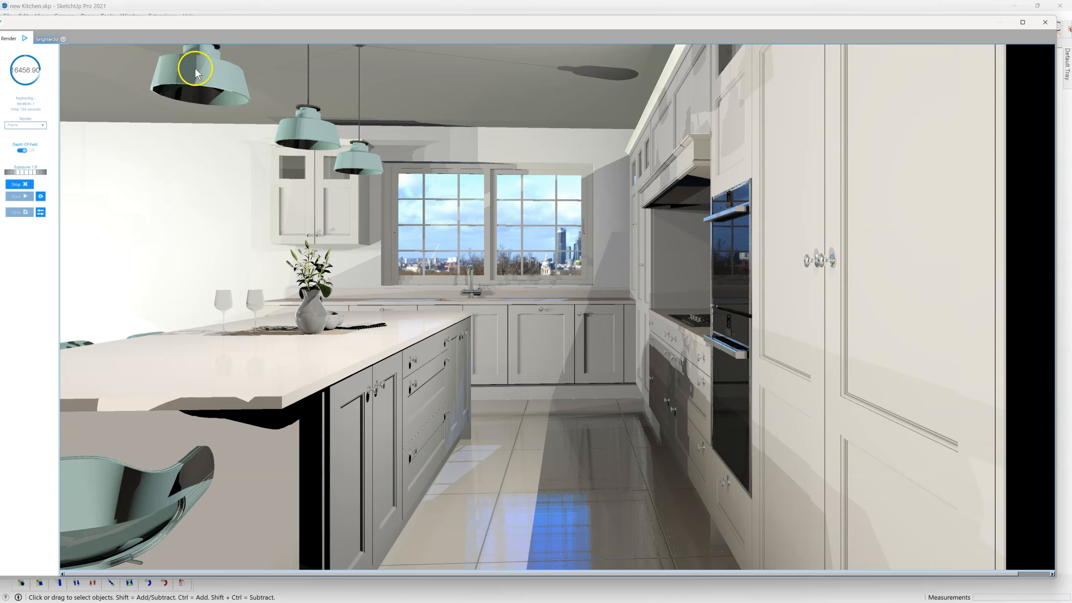
{"action": "mouse_move", "coordinate": [150, 66]}
{"action": "left_click", "coordinate": [180, 85]}
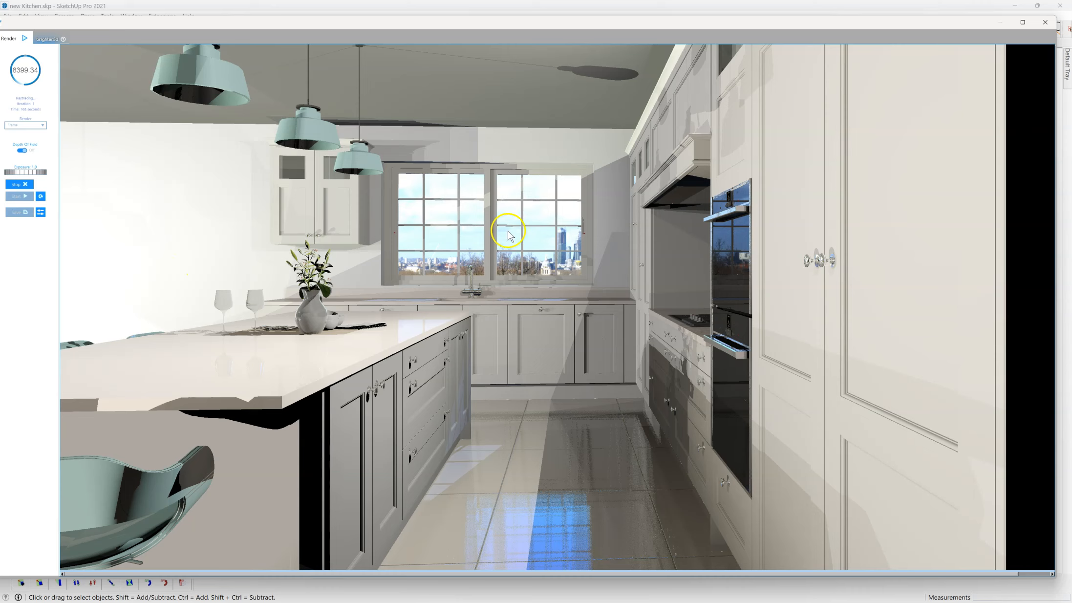
{"action": "mouse_move", "coordinate": [193, 48]}
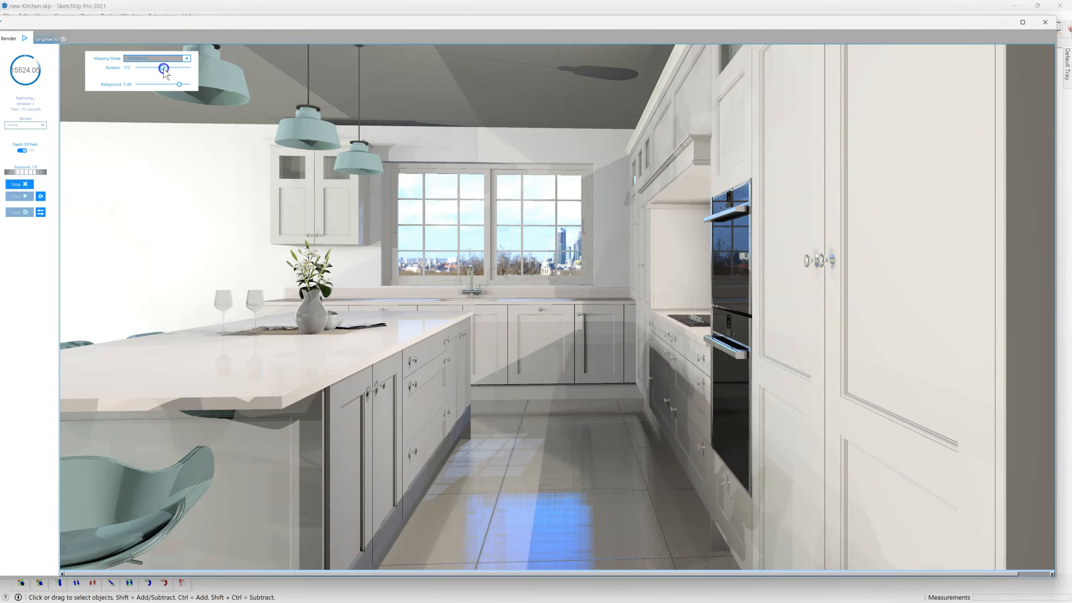
Step: Try the HDR rotation at about 200 and 234, with the background brightness reduced to about 2.7
{"action": "left_click_drag", "start_coordinate": [164, 71], "coordinate": [167, 72]}
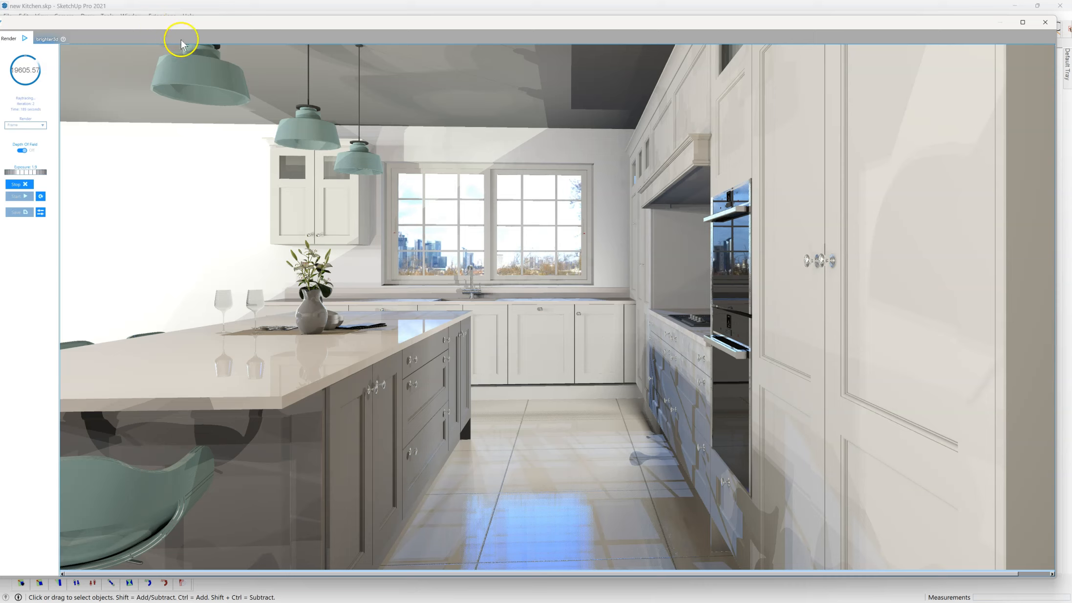
{"action": "mouse_move", "coordinate": [148, 35]}
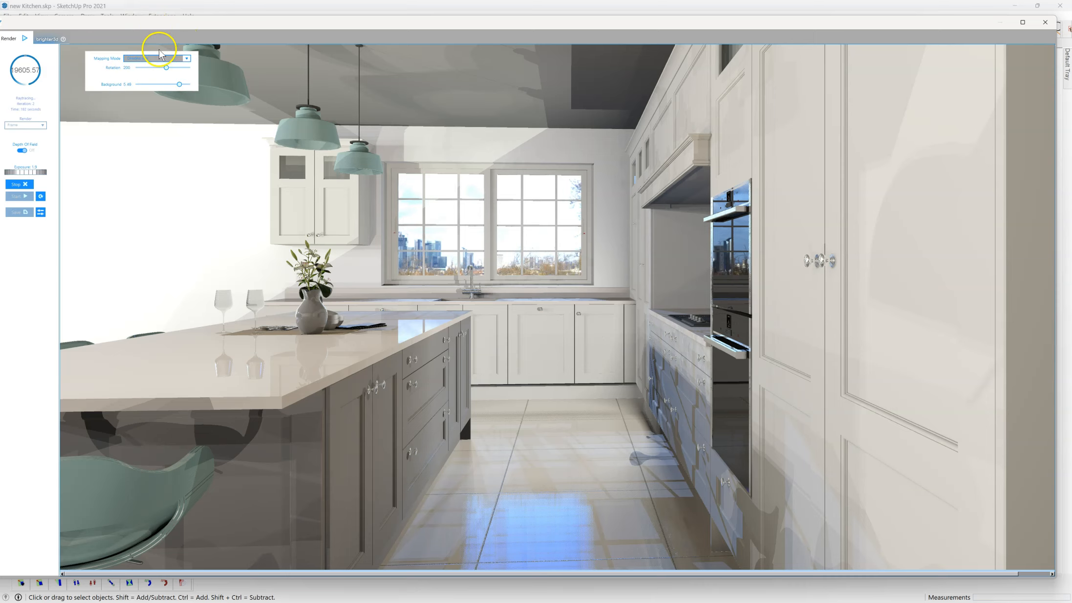
{"action": "left_click_drag", "start_coordinate": [179, 84], "coordinate": [174, 68]}
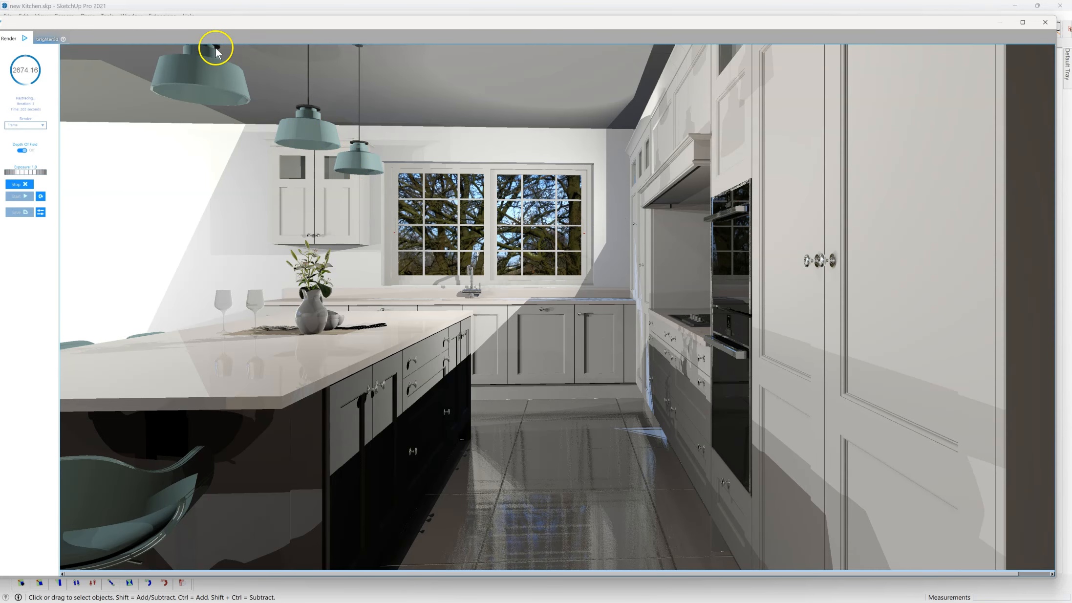
Step: Set the HDR rotation to about 211 and the background brightness to about 4.3 in the running render
{"action": "mouse_move", "coordinate": [147, 75]}
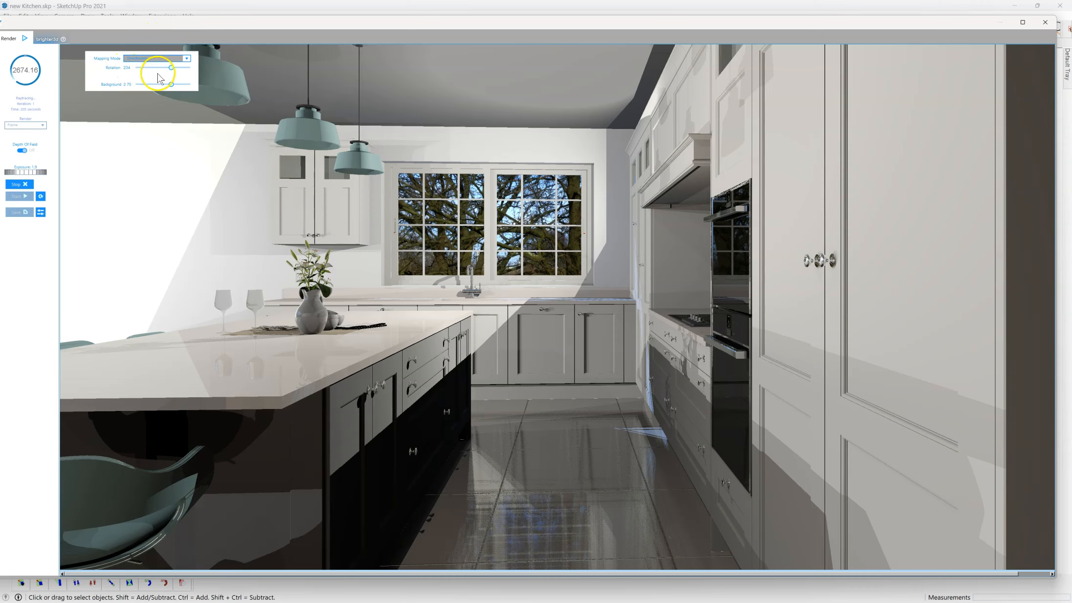
{"action": "left_click_drag", "start_coordinate": [171, 69], "coordinate": [168, 67]}
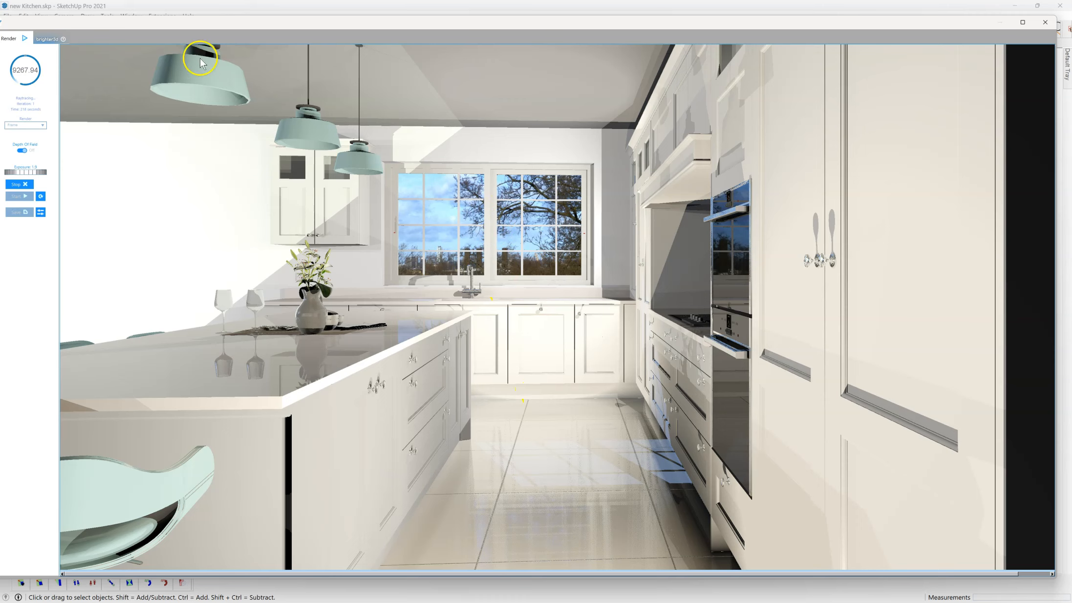
{"action": "mouse_move", "coordinate": [159, 74]}
{"action": "left_click_drag", "start_coordinate": [171, 85], "coordinate": [176, 84]}
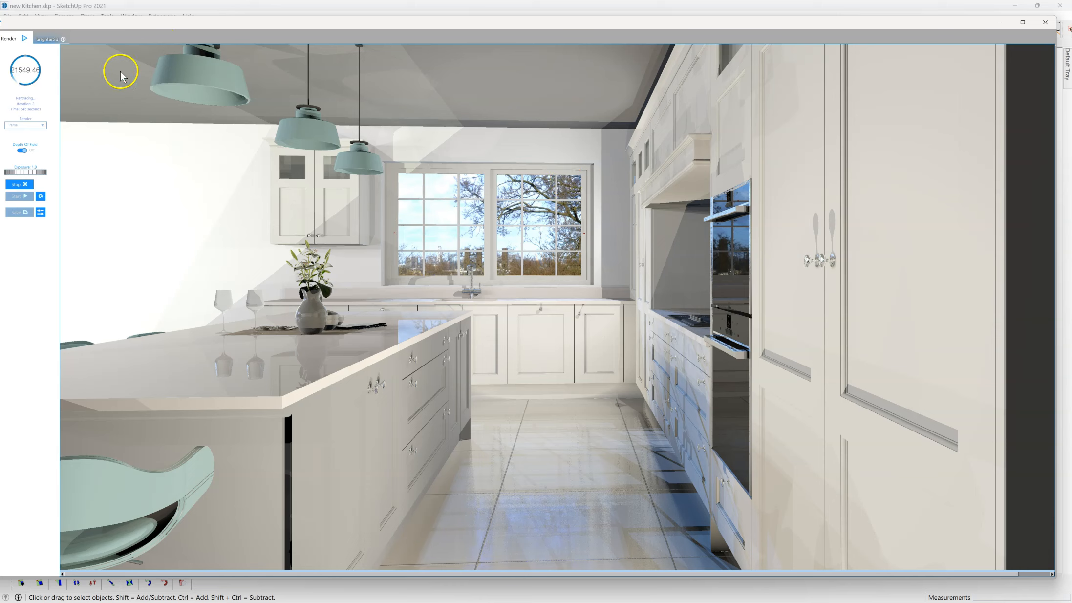
Step: Change the HDR mapping mode from Direction only to Sphere
{"action": "mouse_move", "coordinate": [102, 64]}
{"action": "left_click", "coordinate": [184, 59]}
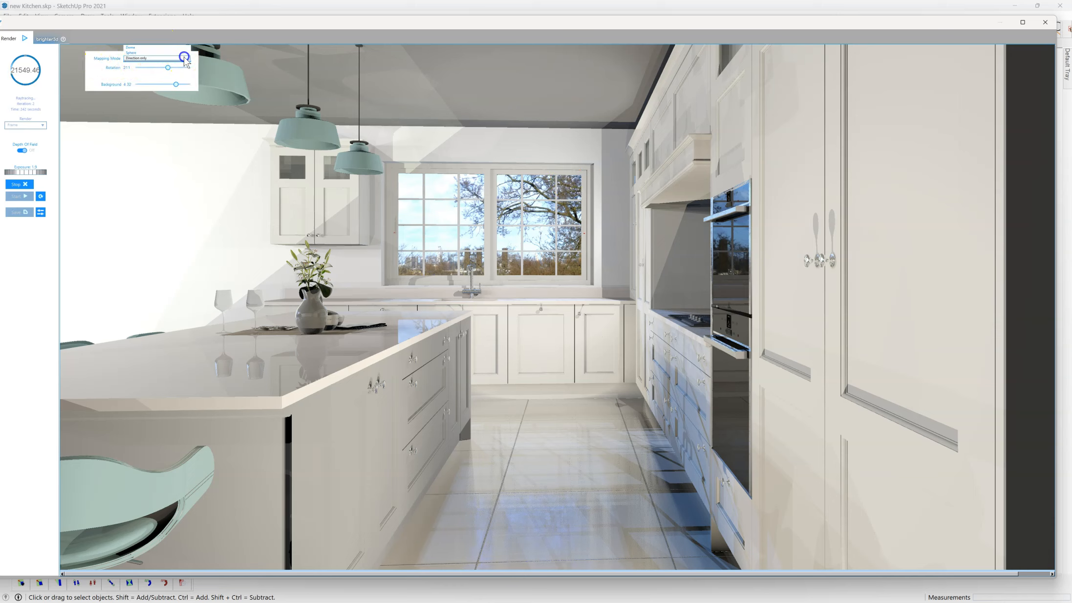
{"action": "left_click", "coordinate": [142, 51]}
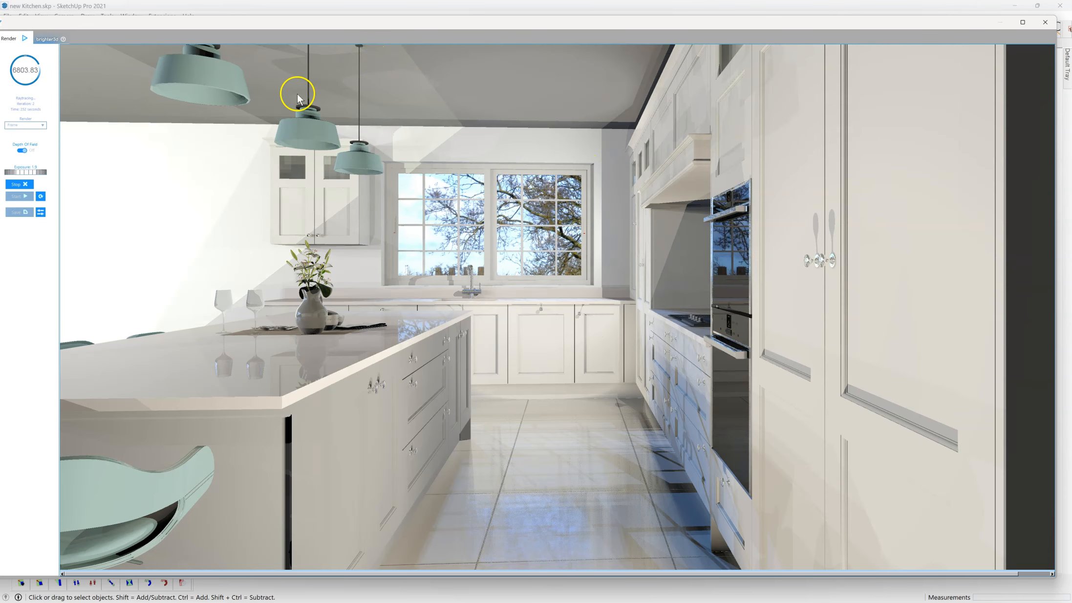
Step: Review the background and reflection source options in the Brighter3D settings, keep HDR map for both, and go back to the render
{"action": "left_click_drag", "start_coordinate": [503, 23], "coordinate": [506, 73]}
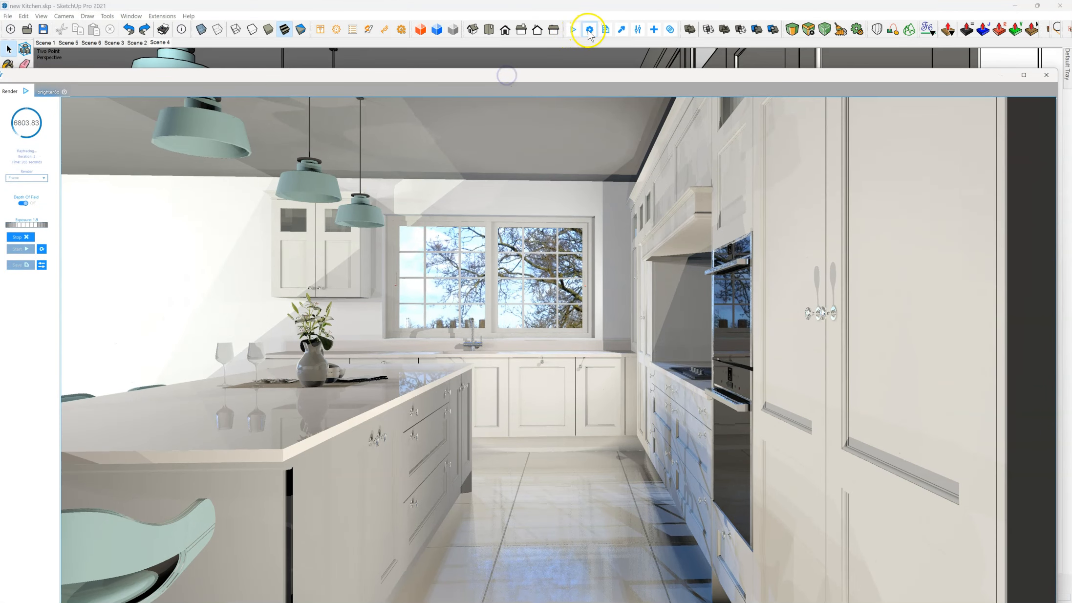
{"action": "left_click", "coordinate": [590, 29]}
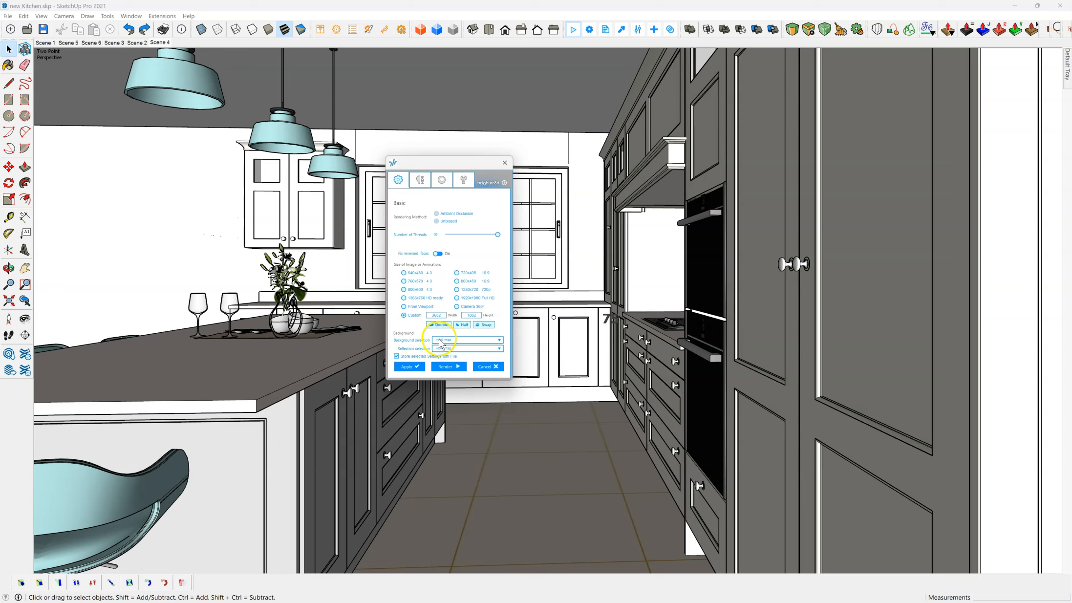
{"action": "left_click", "coordinate": [440, 340]}
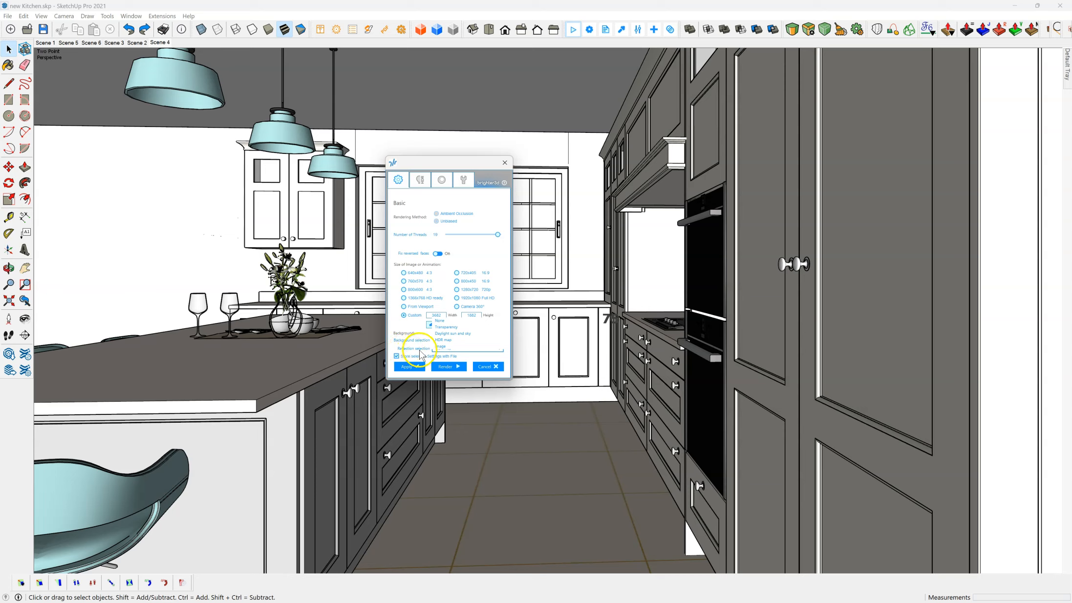
{"action": "left_click", "coordinate": [391, 346]}
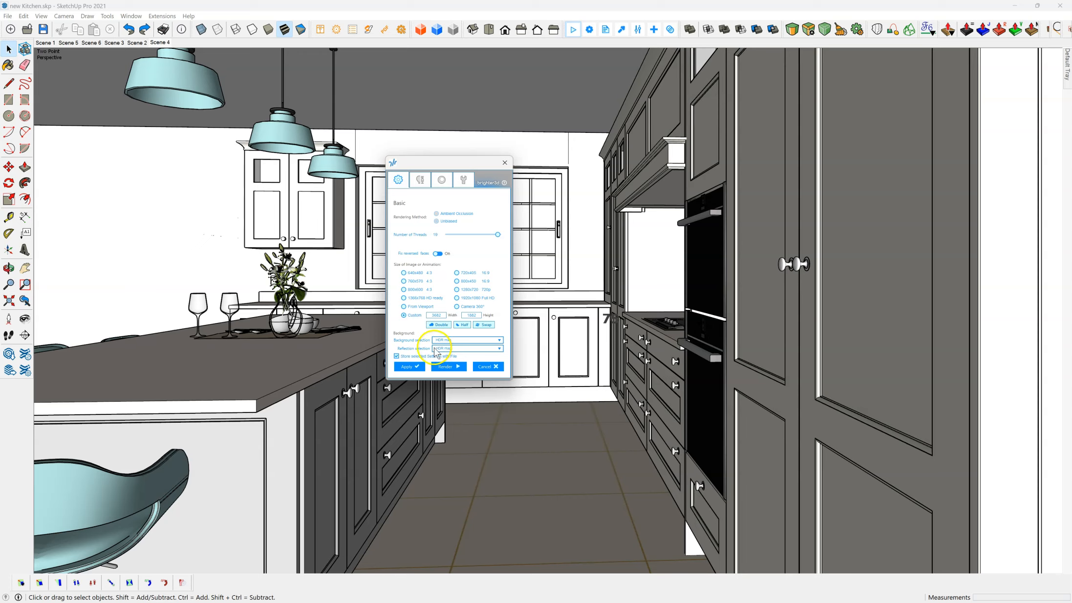
{"action": "left_click", "coordinate": [442, 349]}
{"action": "left_click", "coordinate": [444, 354]}
{"action": "left_click", "coordinate": [449, 349]}
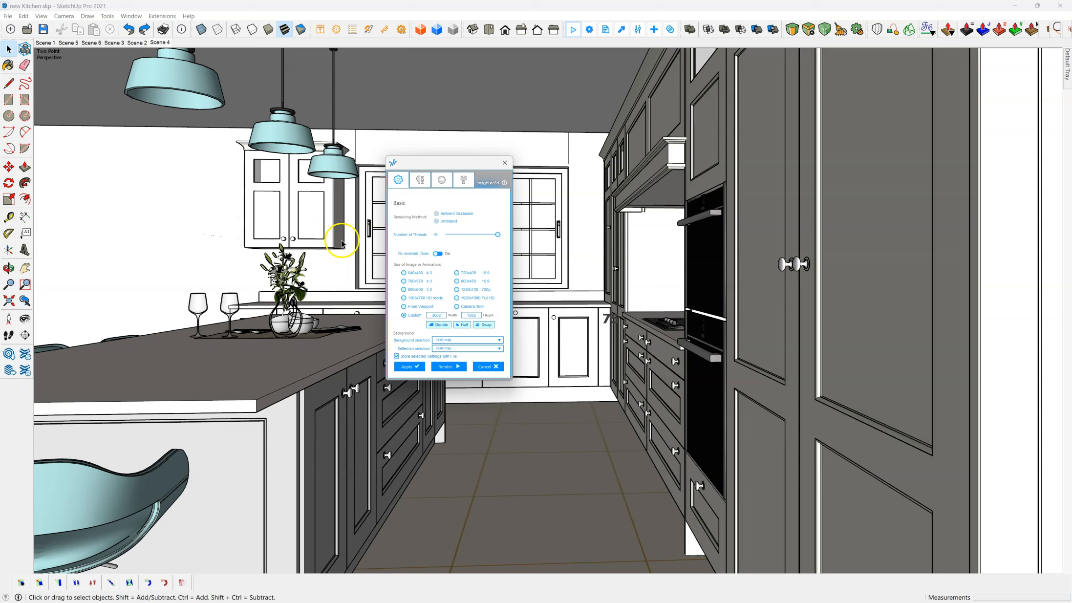
{"action": "left_click", "coordinate": [573, 29]}
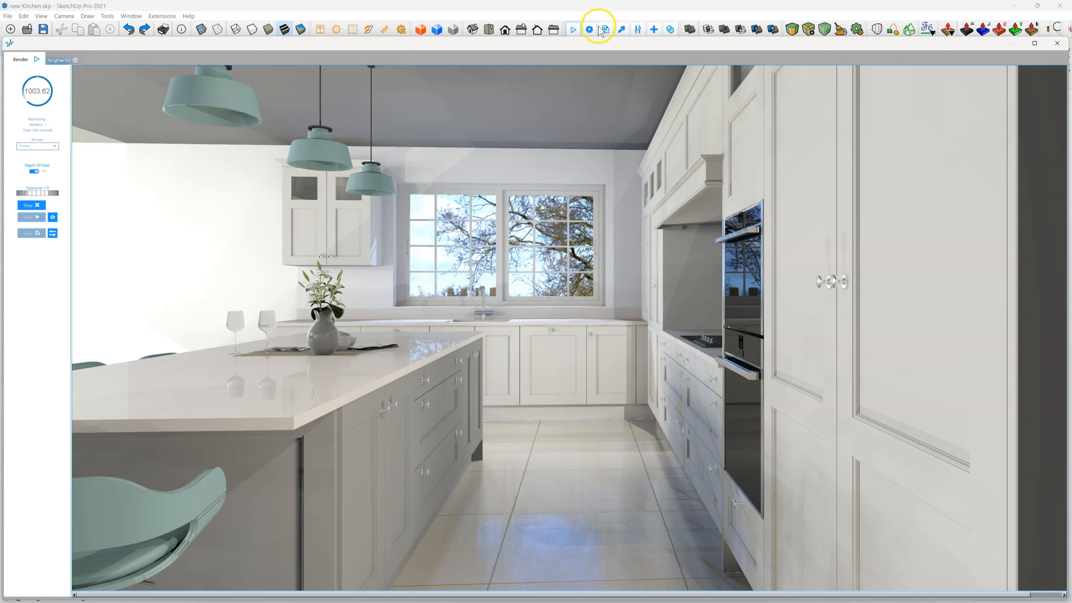
Step: Recolour the pendant lamp material to red 186, green 176 and blue 130, with the material preview framed on the lamp
{"action": "left_click", "coordinate": [621, 29]}
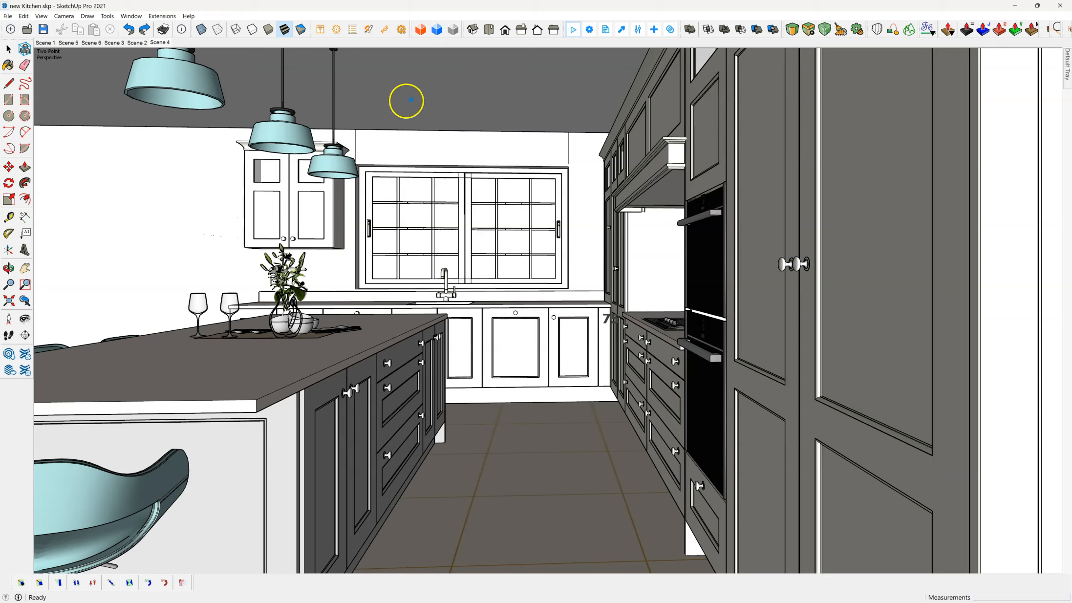
{"action": "left_click", "coordinate": [289, 132]}
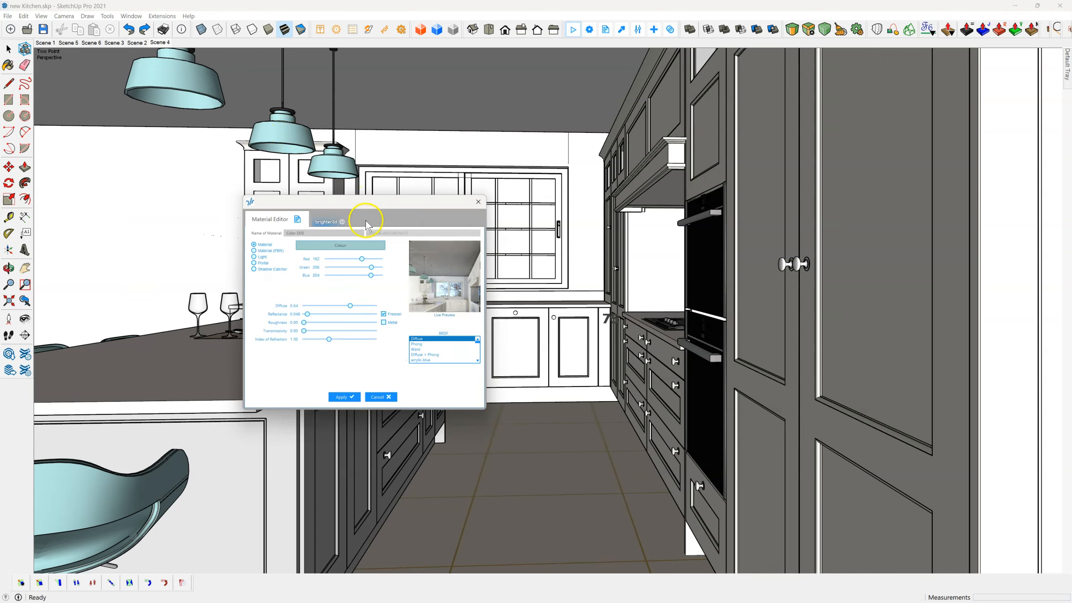
{"action": "left_click", "coordinate": [435, 282]}
{"action": "left_click", "coordinate": [436, 283]}
{"action": "left_click_drag", "start_coordinate": [436, 284], "coordinate": [452, 277]}
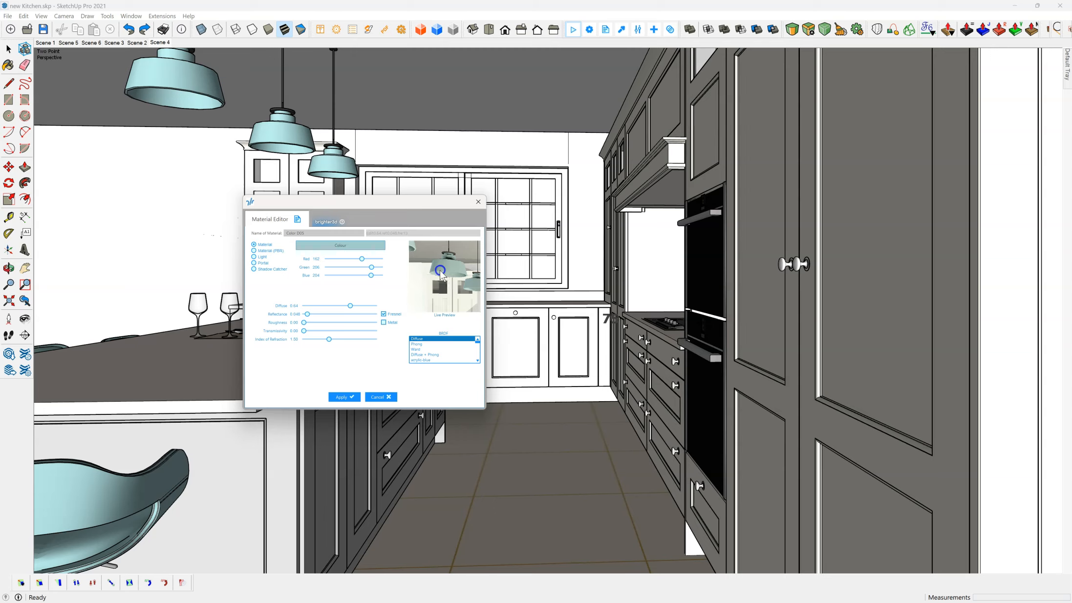
{"action": "left_click_drag", "start_coordinate": [362, 260], "coordinate": [366, 259]}
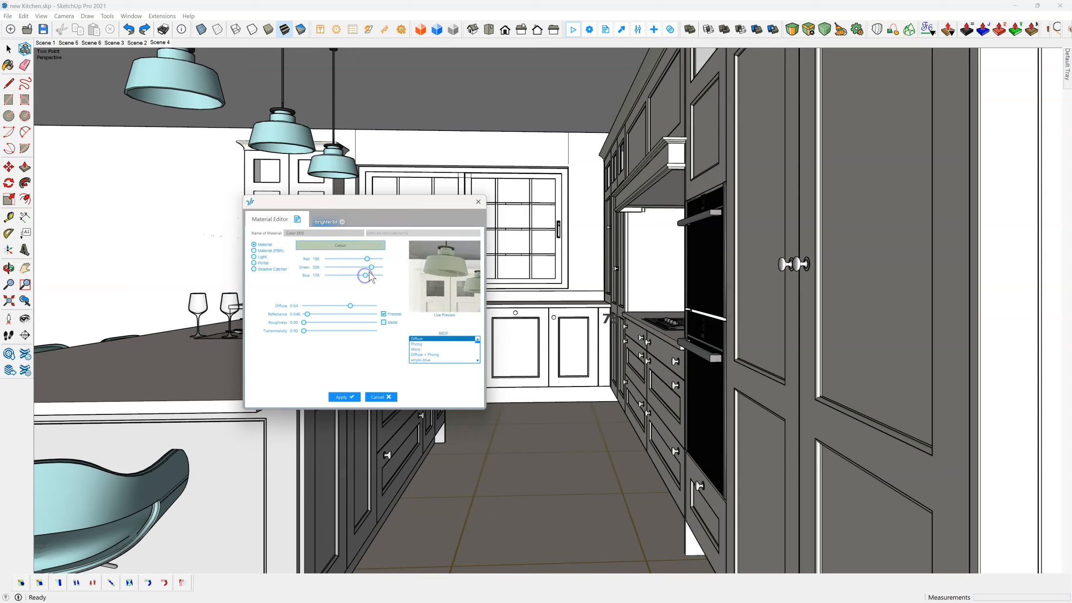
{"action": "left_click_drag", "start_coordinate": [366, 273], "coordinate": [354, 275]}
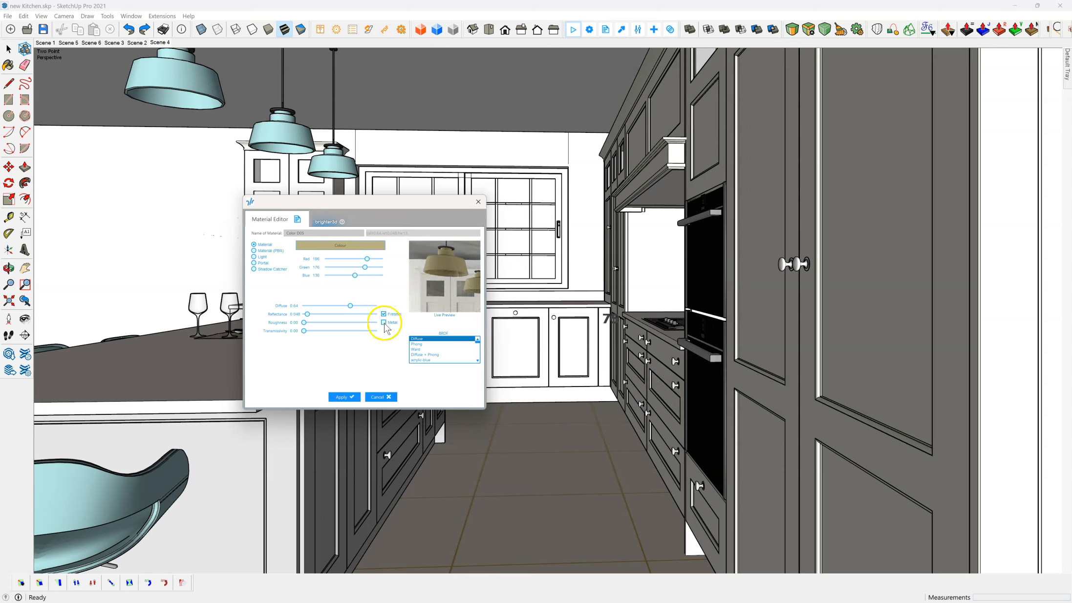
Step: Apply a reflectance of about 0.46 and a roughness of about 0.58 to the lamp material with Metal off, and render the kitchen
{"action": "left_click_drag", "start_coordinate": [308, 314], "coordinate": [335, 320]}
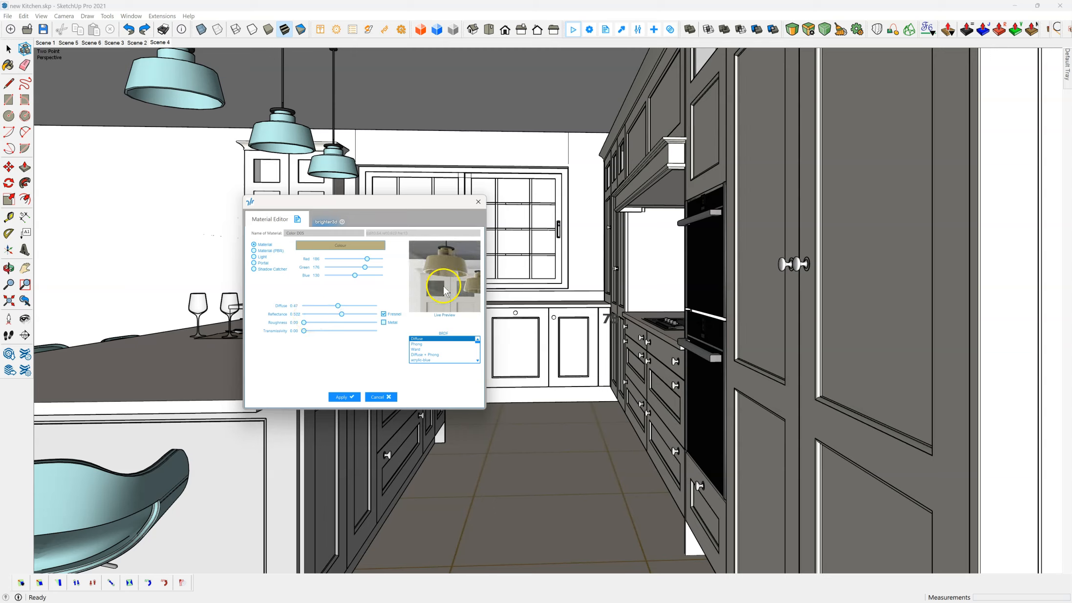
{"action": "left_click_drag", "start_coordinate": [342, 315], "coordinate": [337, 319]}
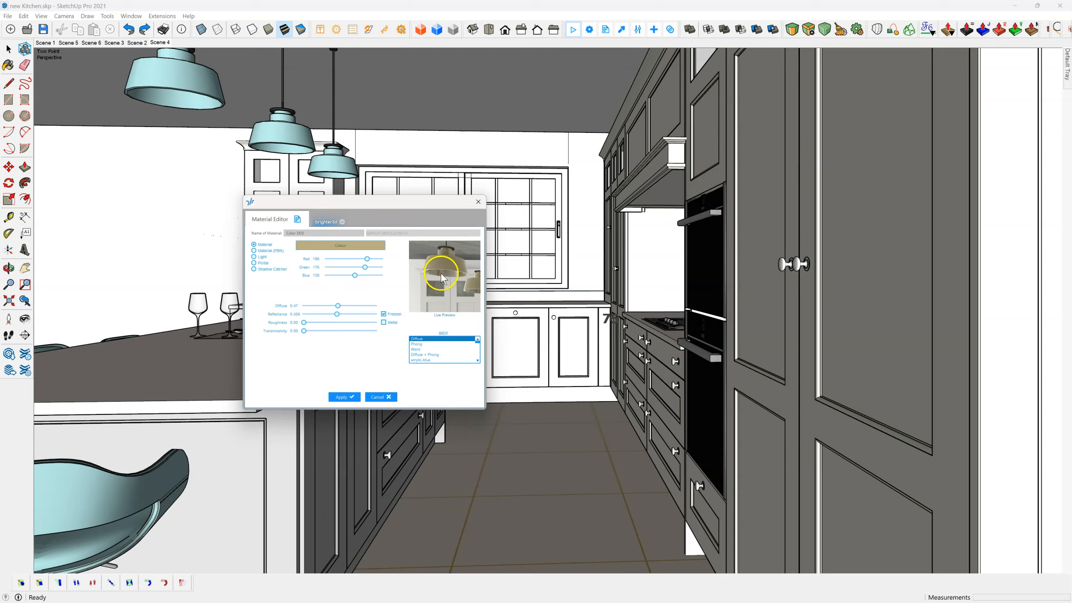
{"action": "left_click_drag", "start_coordinate": [306, 324], "coordinate": [347, 324]}
{"action": "left_click", "coordinate": [383, 323]}
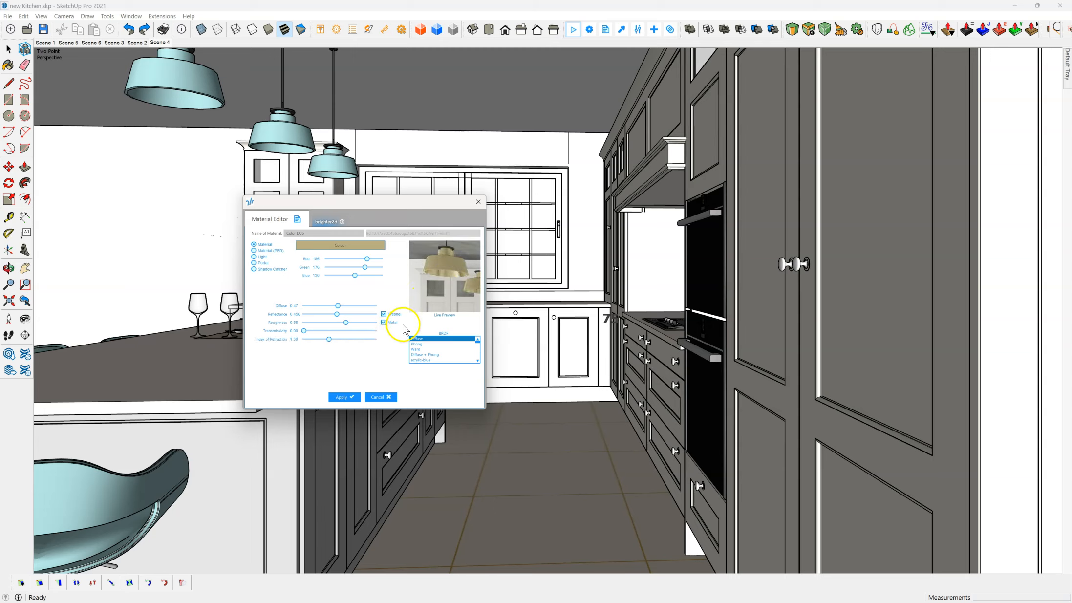
{"action": "left_click", "coordinate": [383, 322]}
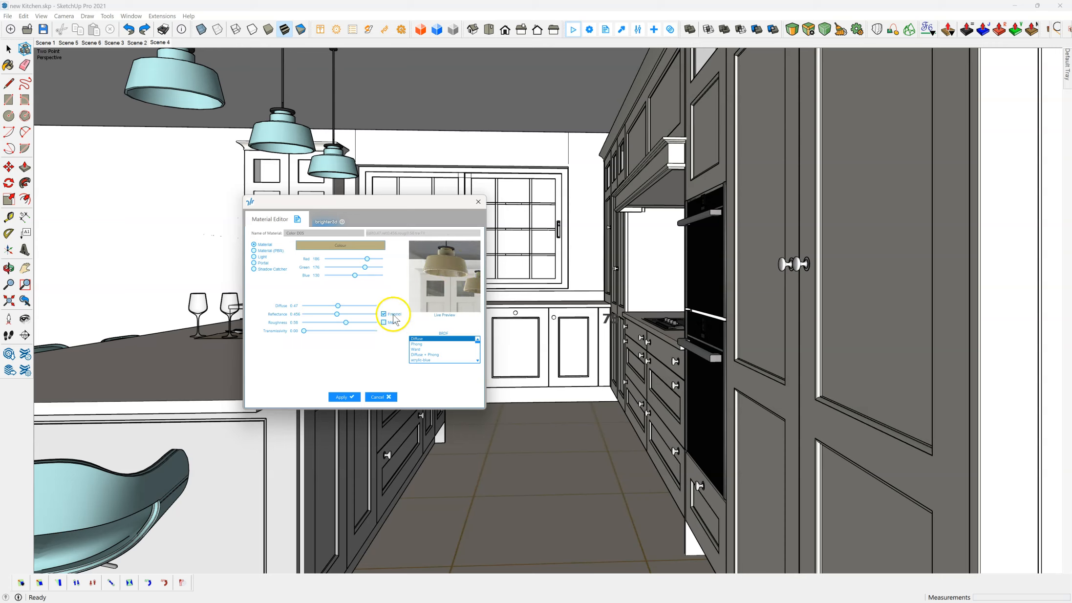
{"action": "left_click", "coordinate": [343, 397]}
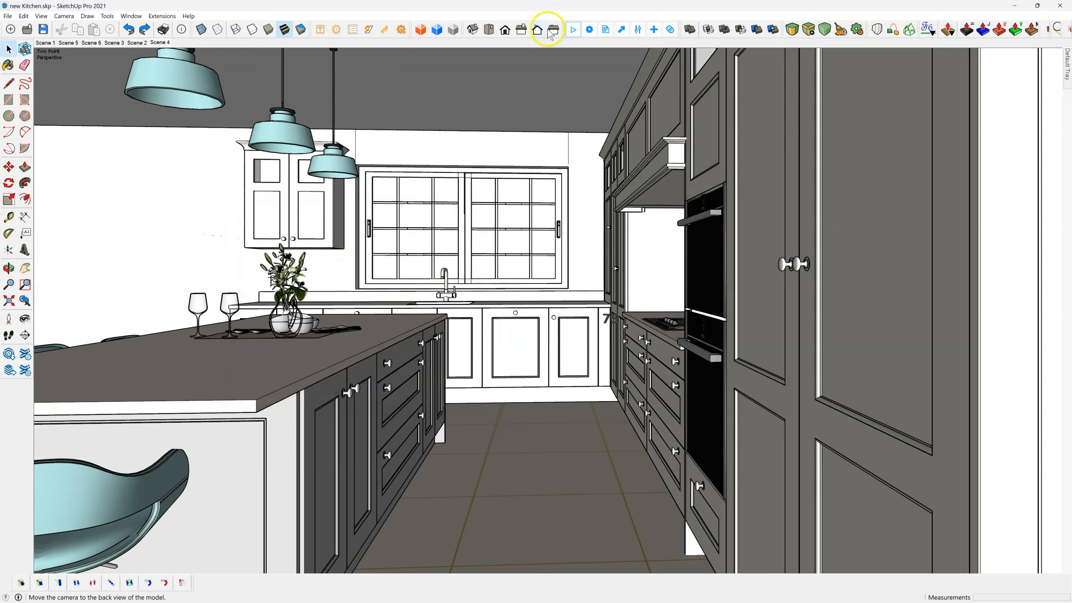
{"action": "left_click", "coordinate": [573, 29]}
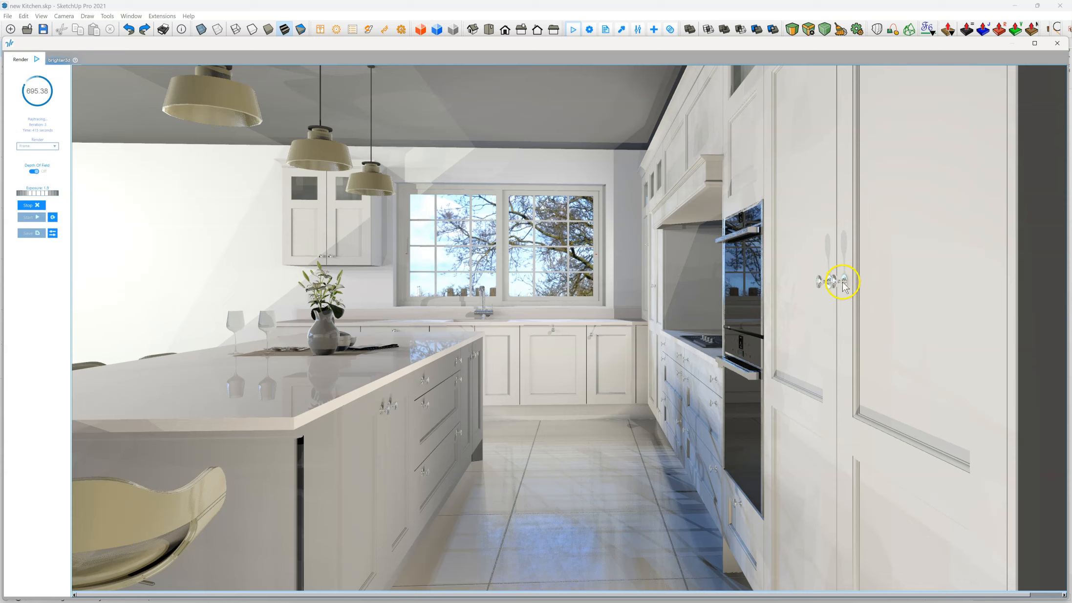
Step: Set the tall cupboard door knob material to a reflectance of about 0.28 and a roughness of about 0.24, and apply it
{"action": "left_click", "coordinate": [622, 30]}
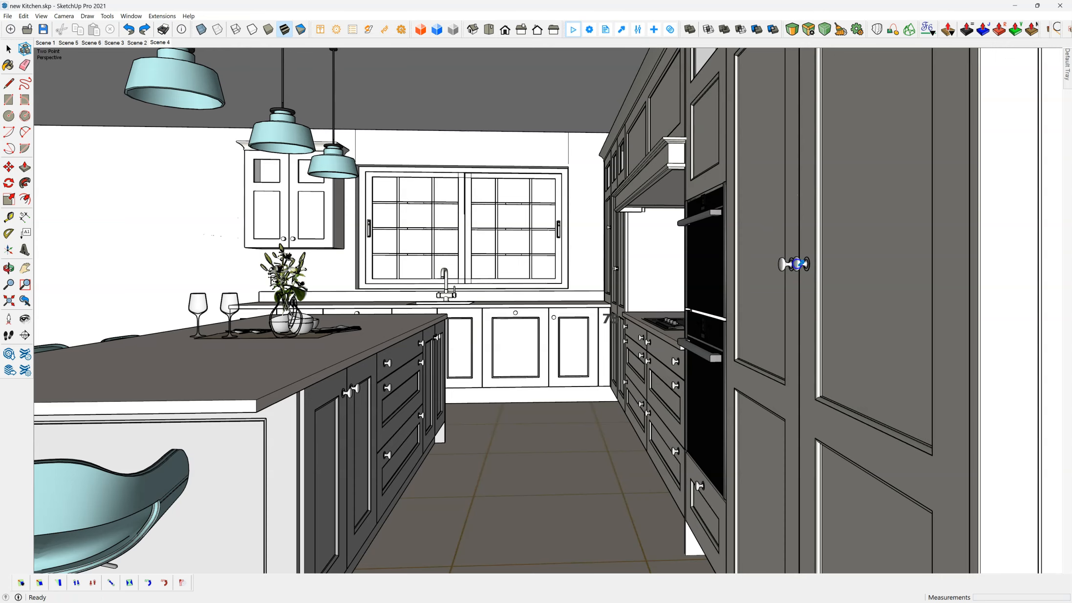
{"action": "left_click", "coordinate": [797, 264]}
{"action": "mouse_move", "coordinate": [440, 280]}
{"action": "left_mouse_down"}
{"action": "mouse_move", "coordinate": [417, 277]}
{"action": "mouse_move", "coordinate": [440, 281]}
{"action": "left_mouse_up"}
{"action": "scroll", "coordinate": [447, 287], "scroll_direction": "up", "scroll_amount": 3}
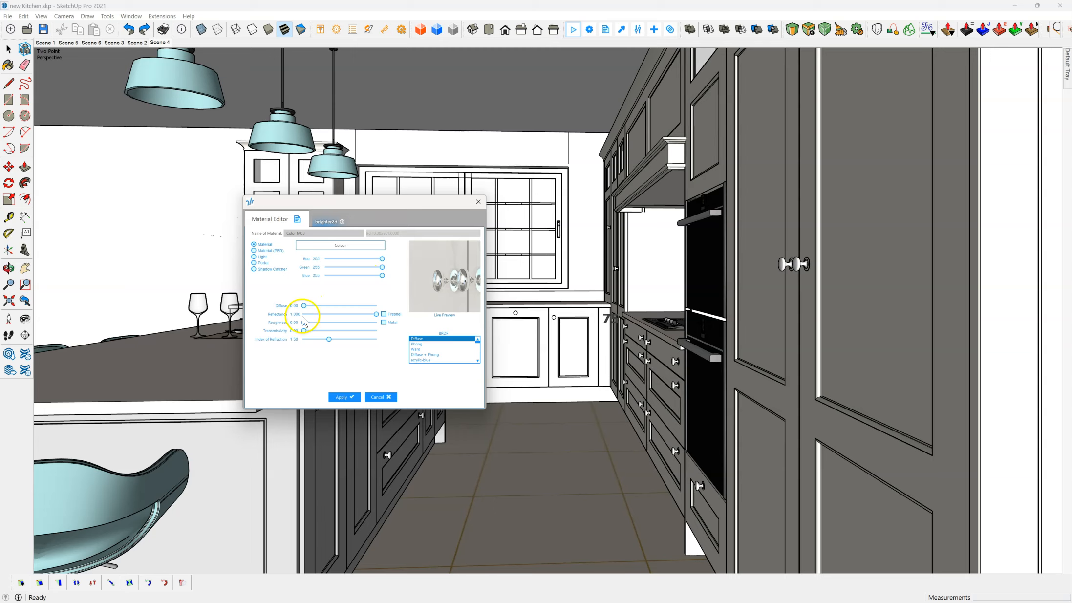
{"action": "left_click_drag", "start_coordinate": [376, 314], "coordinate": [323, 311]}
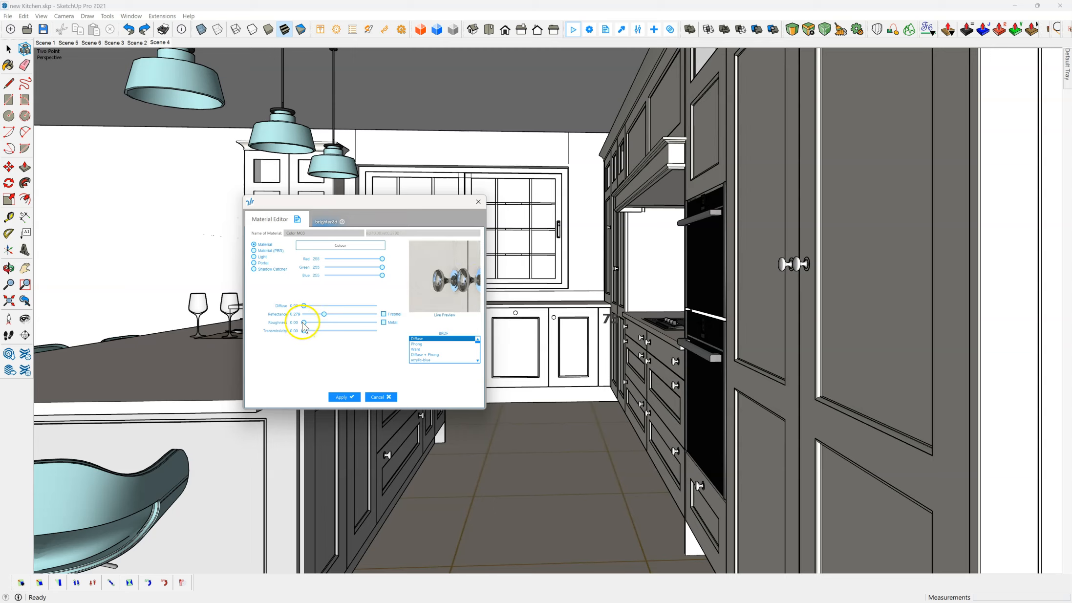
{"action": "left_click_drag", "start_coordinate": [305, 322], "coordinate": [321, 322]}
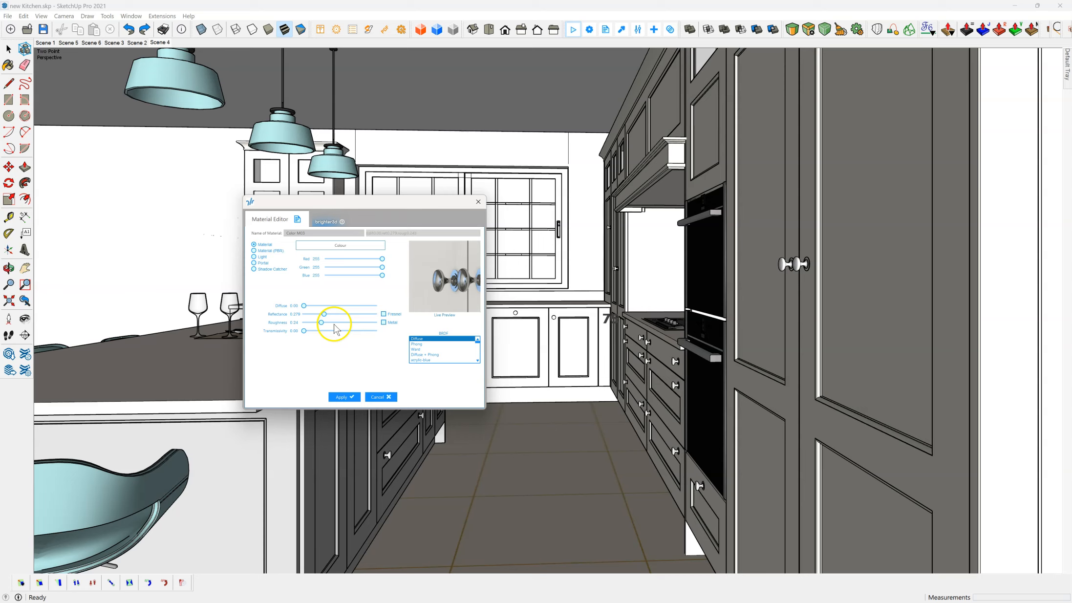
{"action": "left_click", "coordinate": [344, 397]}
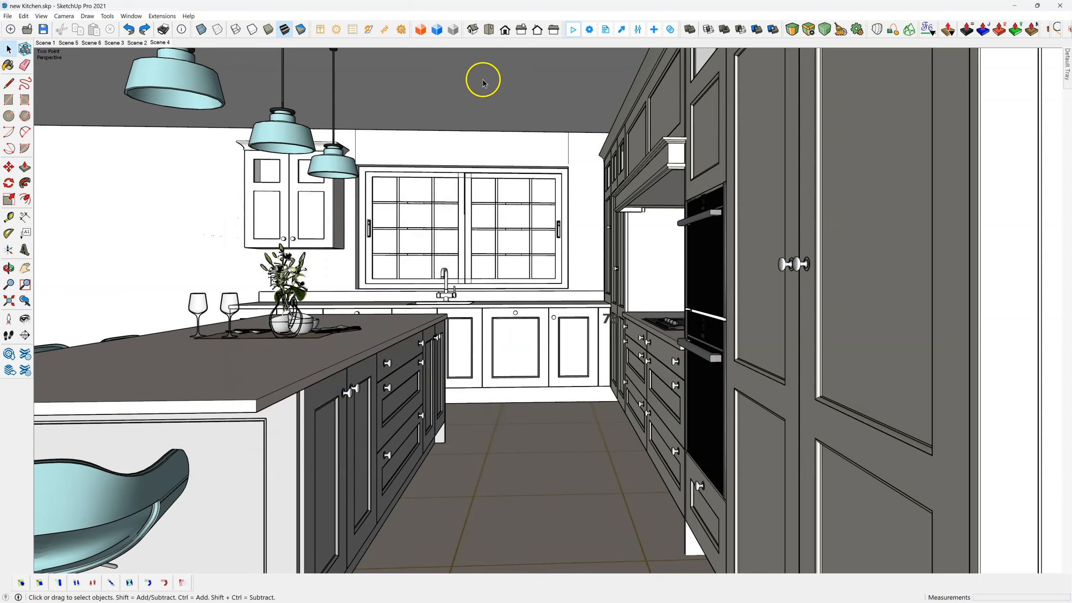
Step: Restart the kitchen render with the edited door knob material, inspect the knobs and stop the render
{"action": "left_click", "coordinate": [573, 29]}
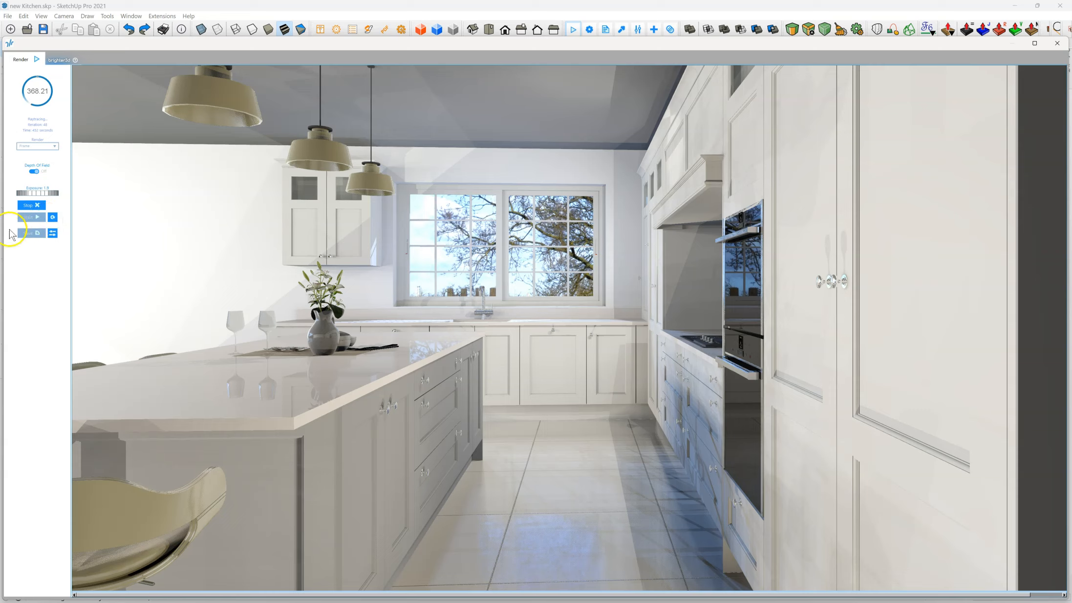
{"action": "left_click", "coordinate": [28, 205]}
{"action": "left_click", "coordinate": [28, 217]}
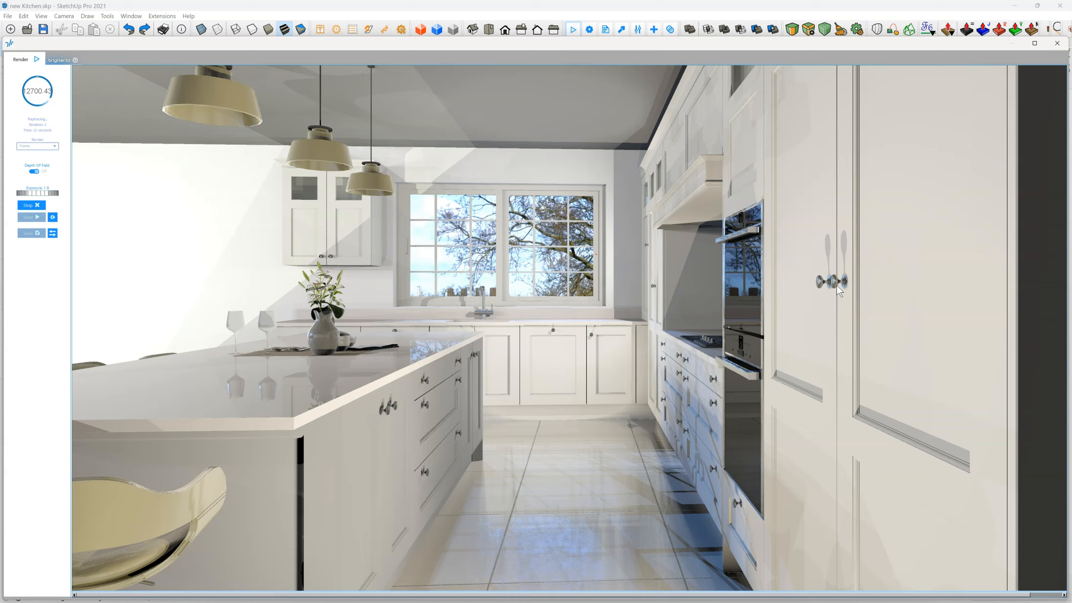
{"action": "left_click", "coordinate": [842, 239]}
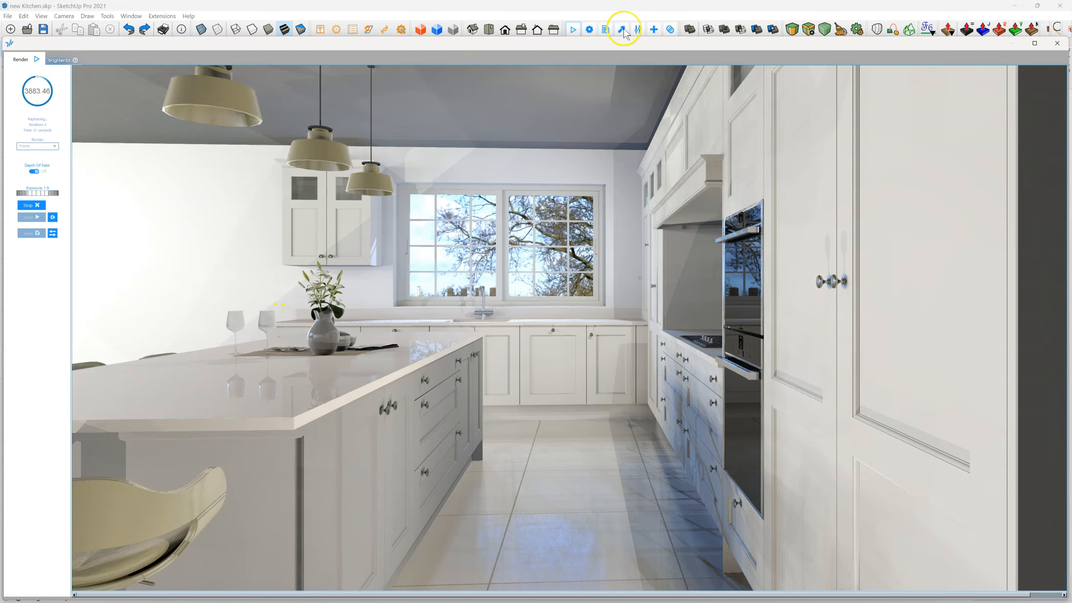
{"action": "left_click", "coordinate": [573, 30]}
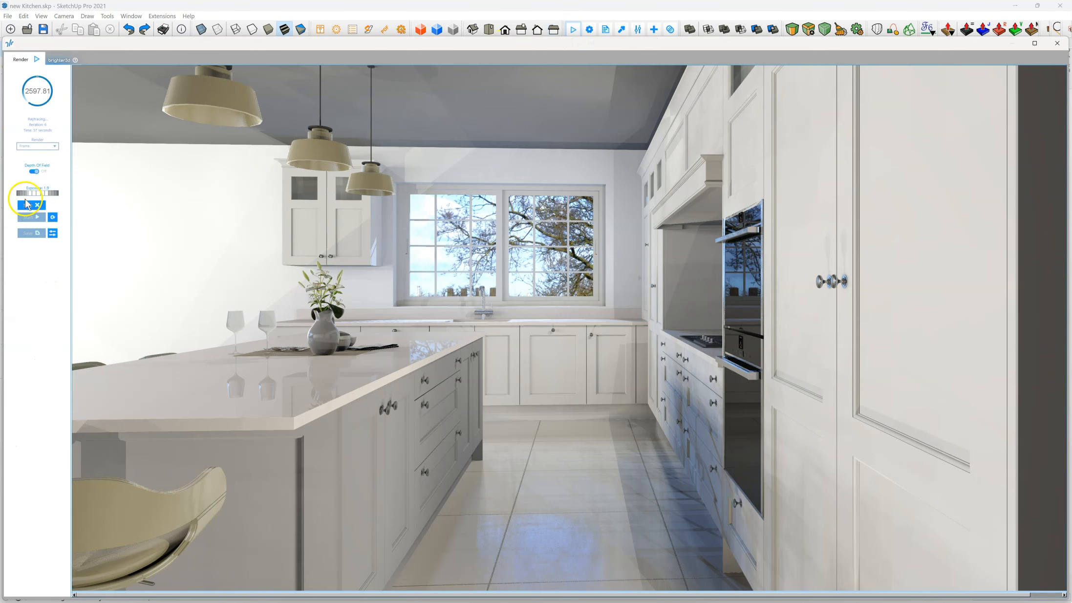
{"action": "left_click", "coordinate": [29, 206]}
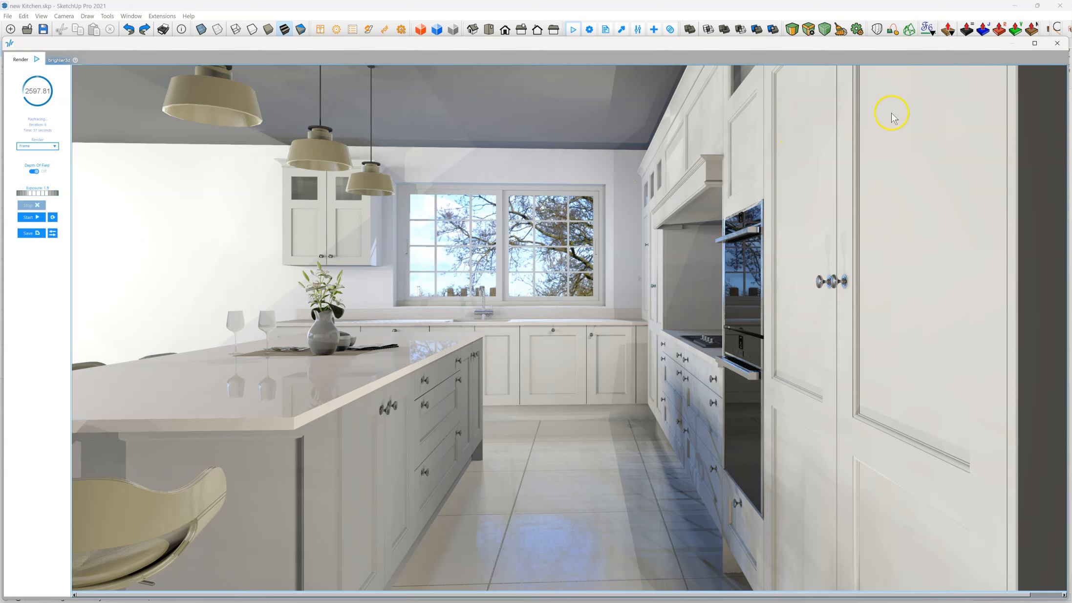
Step: Add a scene showing a close view of the wine glasses and tableware on the island, and save the model
{"action": "left_click", "coordinate": [1059, 45]}
{"action": "scroll", "coordinate": [108, 331], "scroll_direction": "up", "scroll_amount": 2}
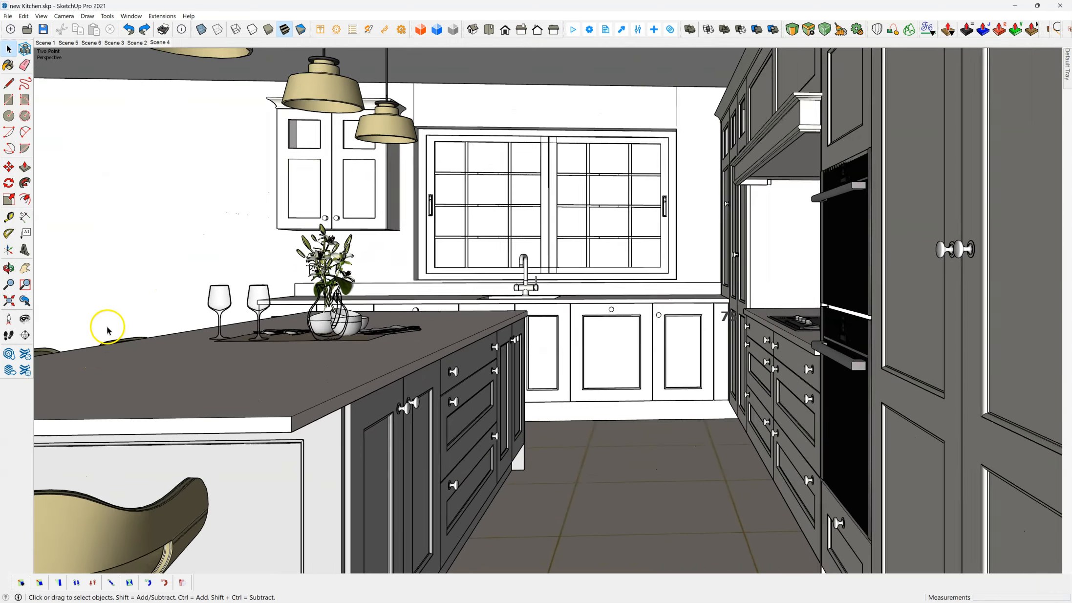
{"action": "scroll", "coordinate": [108, 331], "scroll_direction": "up", "scroll_amount": 6}
{"action": "middle_click_drag", "start_coordinate": [239, 306], "coordinate": [249, 314]}
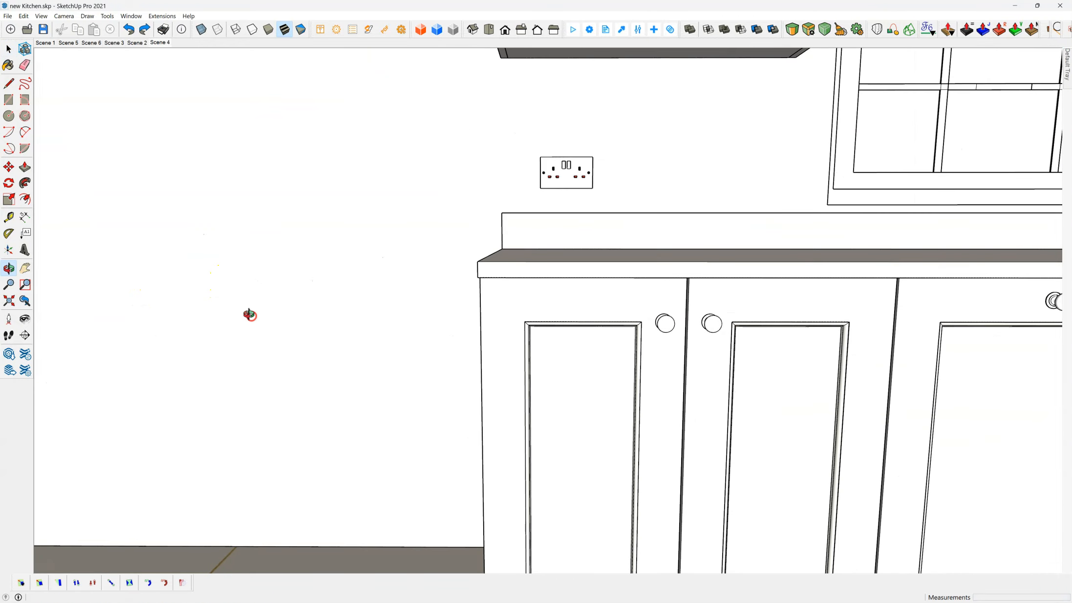
{"action": "scroll", "coordinate": [536, 318], "scroll_direction": "down", "scroll_amount": 10}
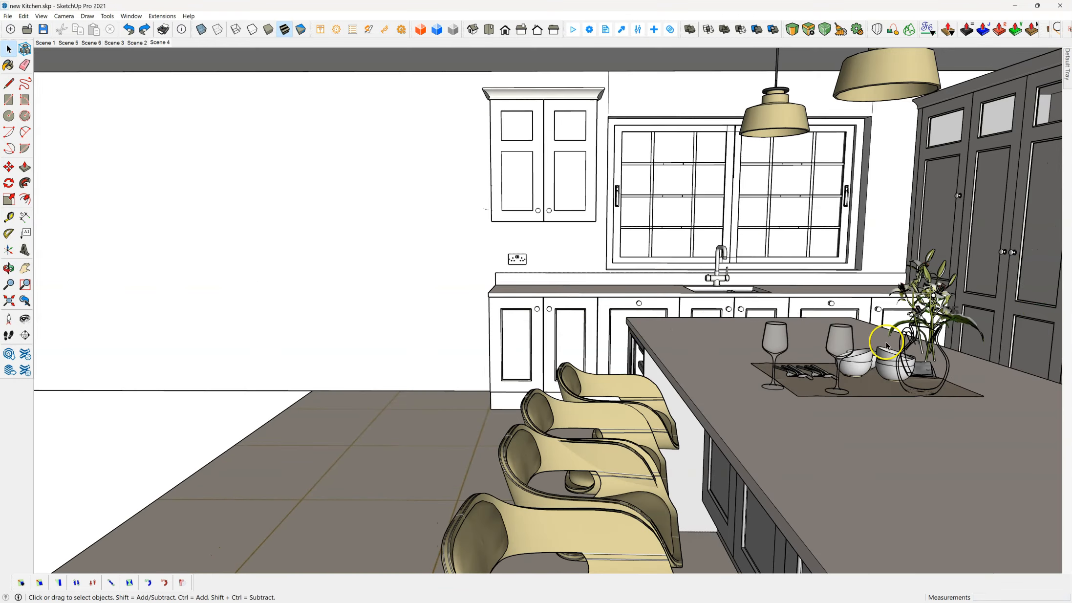
{"action": "scroll", "coordinate": [984, 352], "scroll_direction": "up", "scroll_amount": 5}
{"action": "middle_click_drag", "start_coordinate": [699, 353], "coordinate": [558, 352]}
{"action": "scroll", "coordinate": [491, 395], "scroll_direction": "up", "scroll_amount": 3}
{"action": "scroll", "coordinate": [491, 394], "scroll_direction": "down", "scroll_amount": 5}
{"action": "scroll", "coordinate": [498, 514], "scroll_direction": "down", "scroll_amount": 2}
{"action": "scroll", "coordinate": [504, 521], "scroll_direction": "up", "scroll_amount": 2}
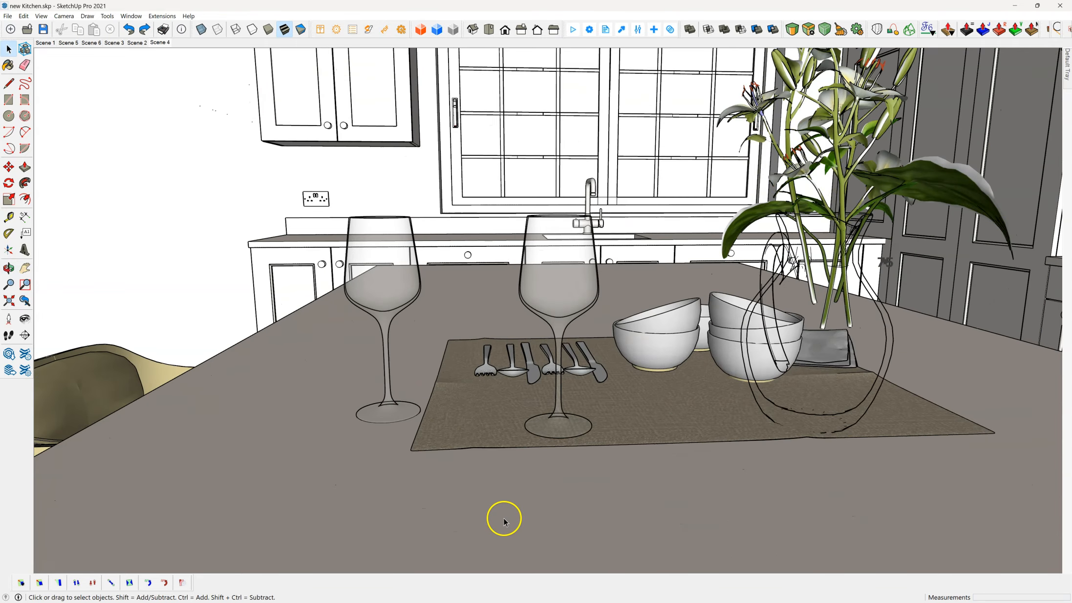
{"action": "scroll", "coordinate": [504, 522], "scroll_direction": "down", "scroll_amount": 2}
{"action": "middle_click_drag", "start_coordinate": [395, 233], "coordinate": [454, 222]}
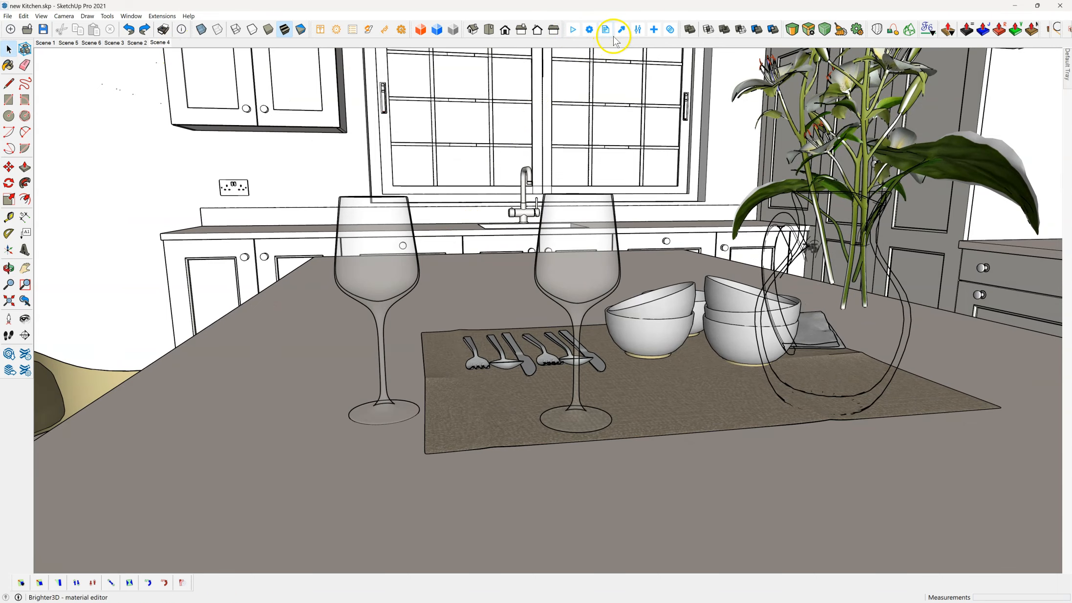
{"action": "left_click", "coordinate": [655, 31]}
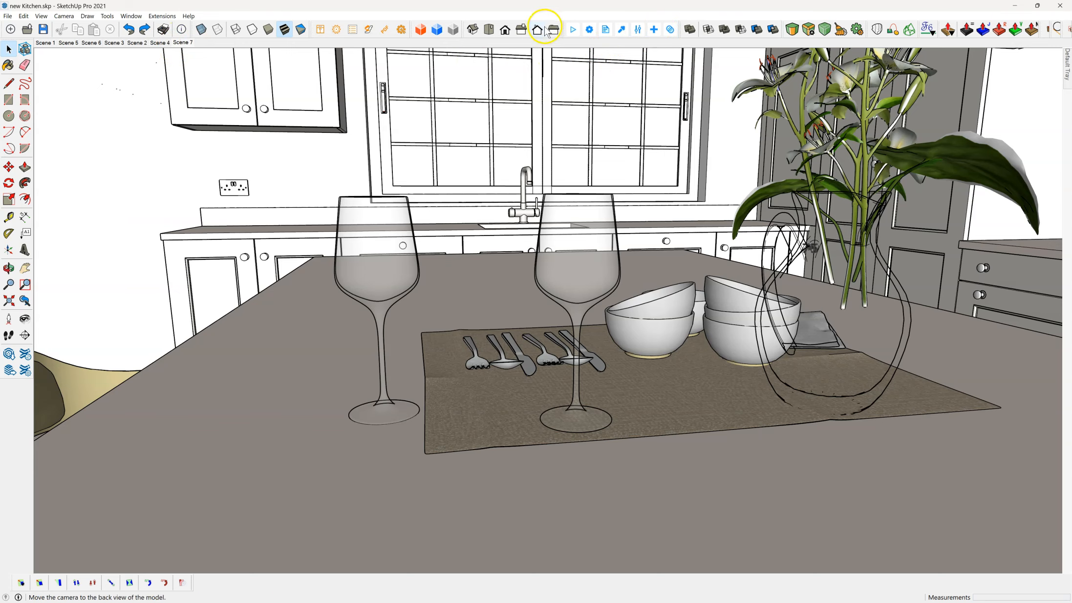
{"action": "left_click", "coordinate": [43, 29]}
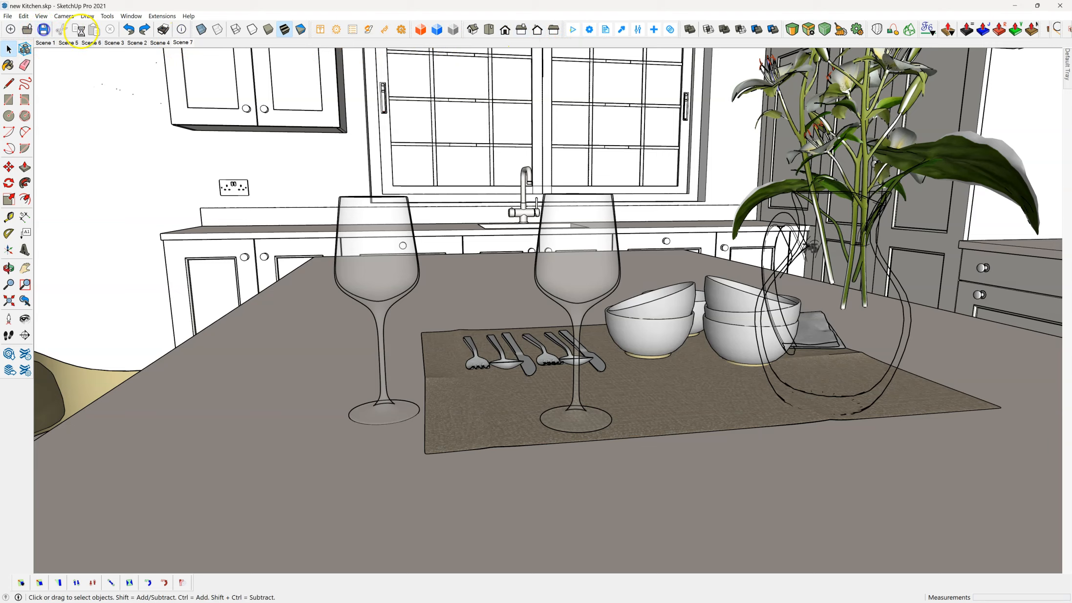
Step: Render the close-up tableware scene and examine the wine glasses
{"action": "left_click", "coordinate": [574, 30]}
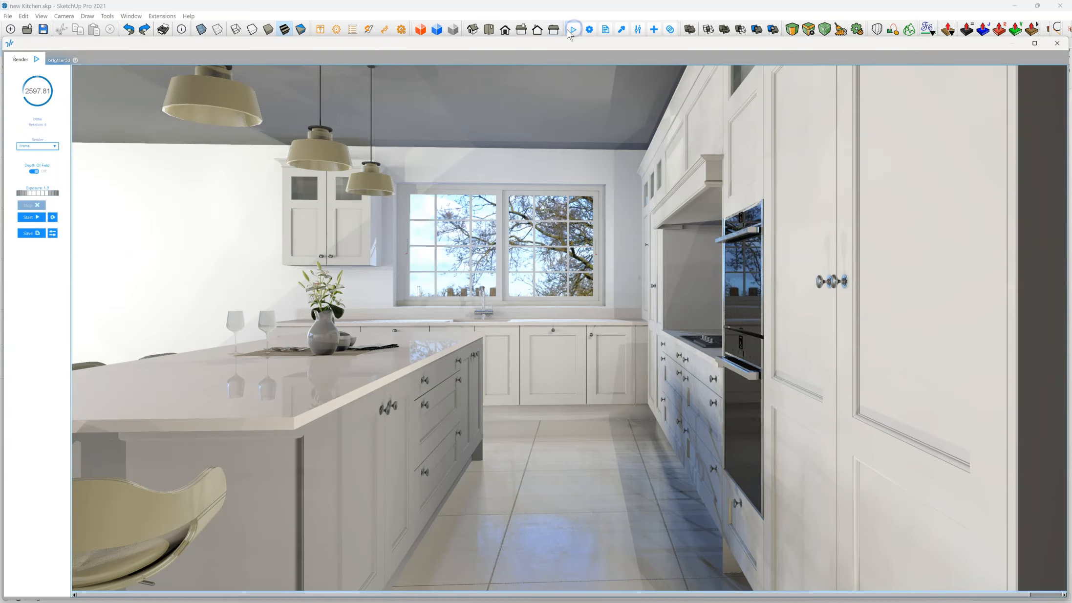
{"action": "left_click", "coordinate": [31, 218]}
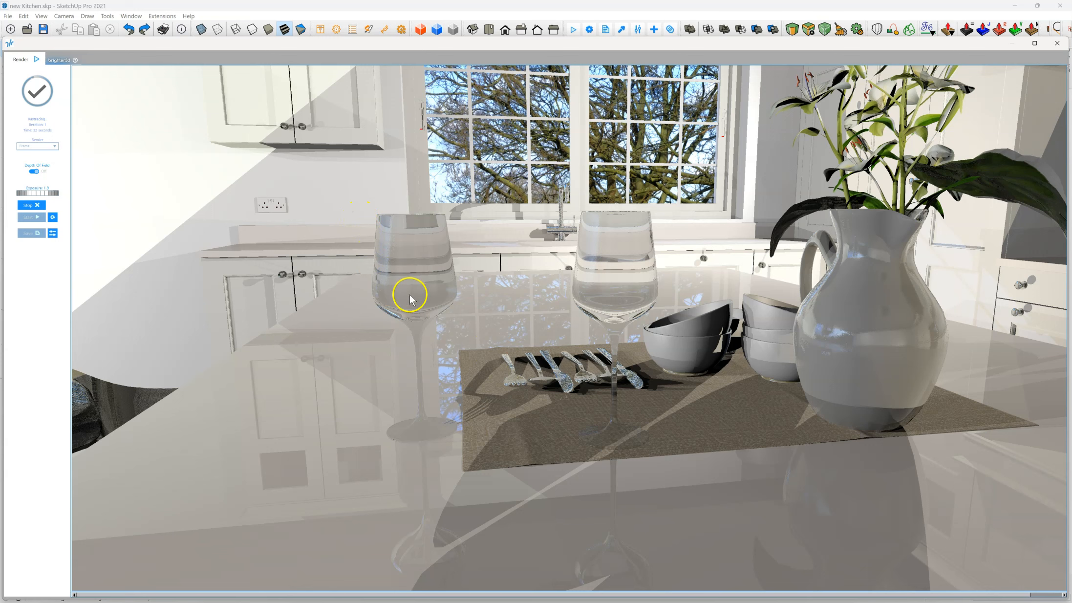
{"action": "left_click", "coordinate": [405, 263]}
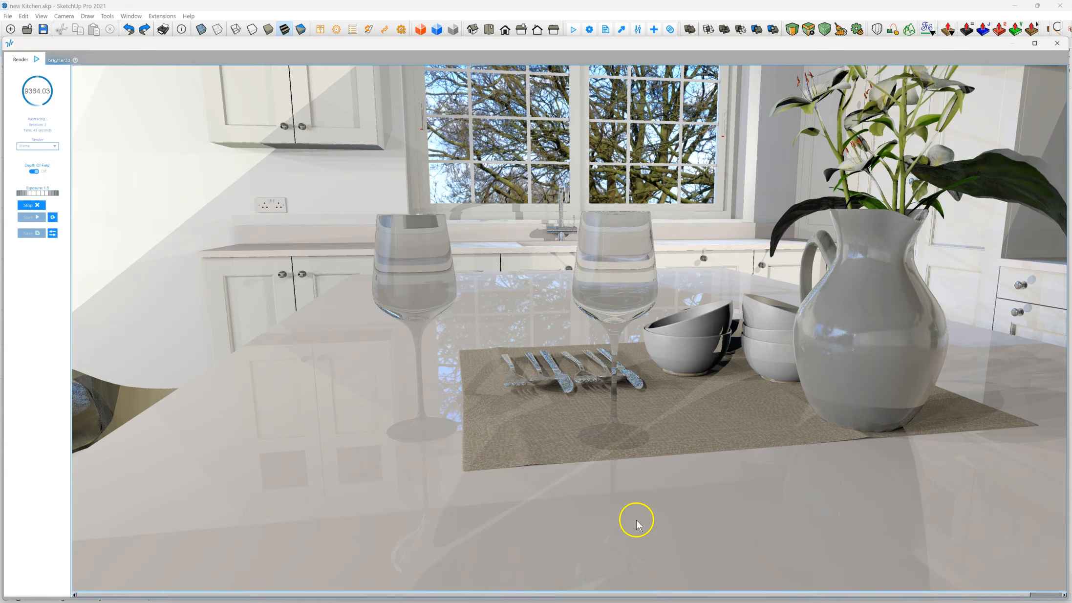
Step: Open the wine glass material for editing and frame its live preview on a glass
{"action": "left_click", "coordinate": [622, 30]}
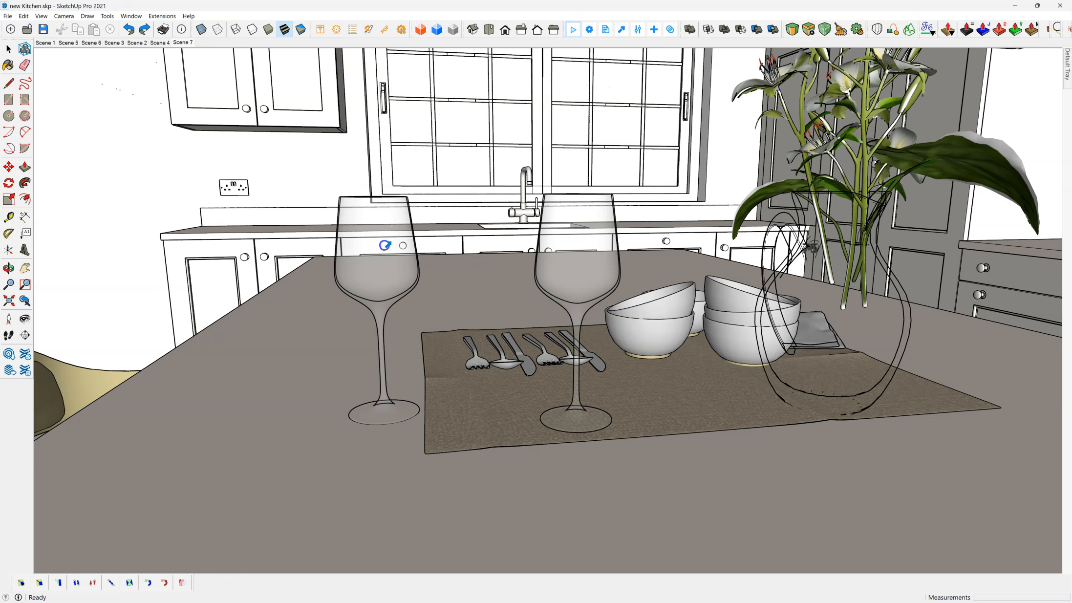
{"action": "left_click", "coordinate": [385, 245]}
{"action": "left_click_drag", "start_coordinate": [412, 201], "coordinate": [570, 151]}
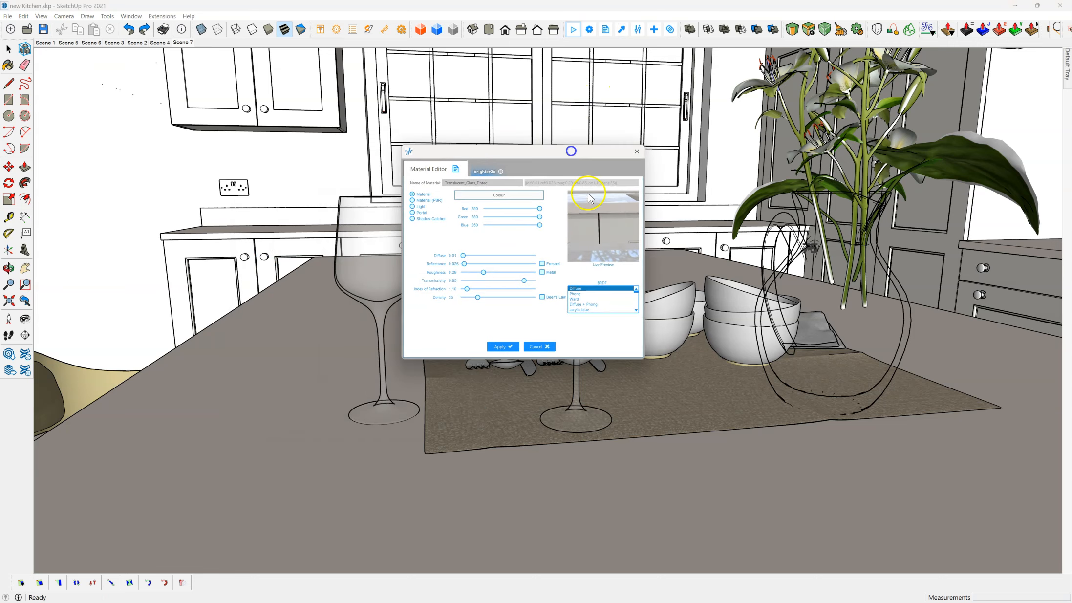
{"action": "left_click_drag", "start_coordinate": [595, 228], "coordinate": [613, 214]}
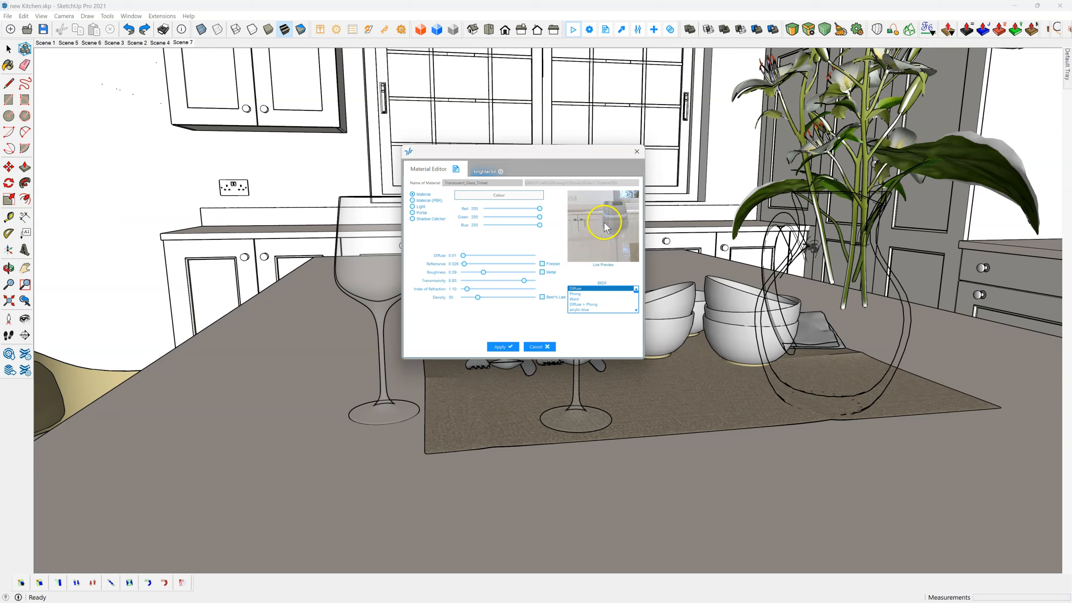
{"action": "left_click", "coordinate": [595, 237]}
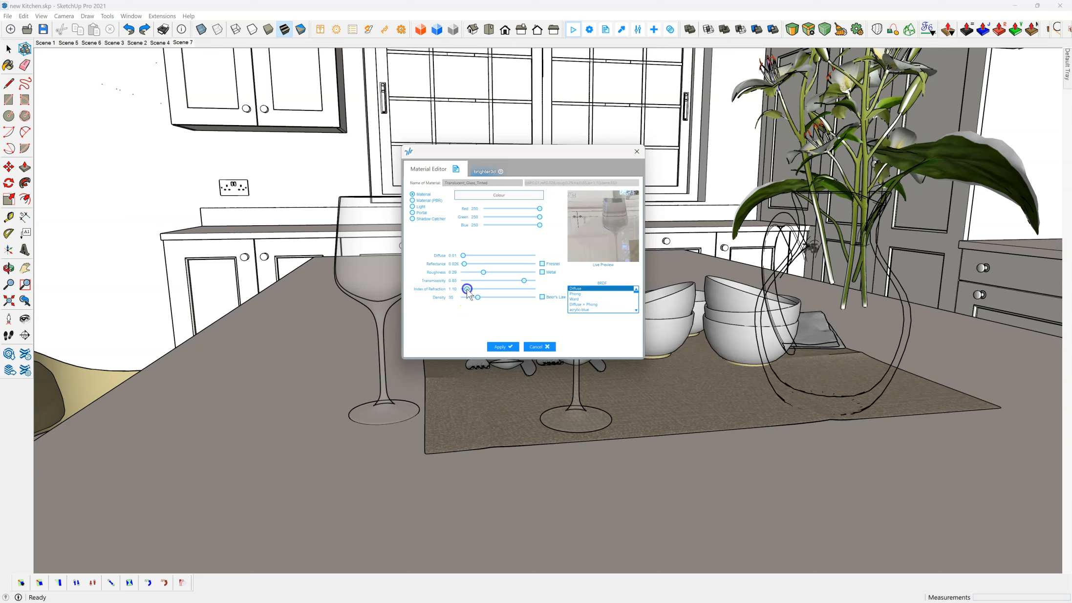
Step: Try a slightly higher index of refraction on the wine glass material and toggle Fresnel on and off
{"action": "mouse_move", "coordinate": [466, 291]}
{"action": "left_mouse_down"}
{"action": "mouse_move", "coordinate": [490, 292]}
{"action": "mouse_move", "coordinate": [473, 295]}
{"action": "left_mouse_up"}
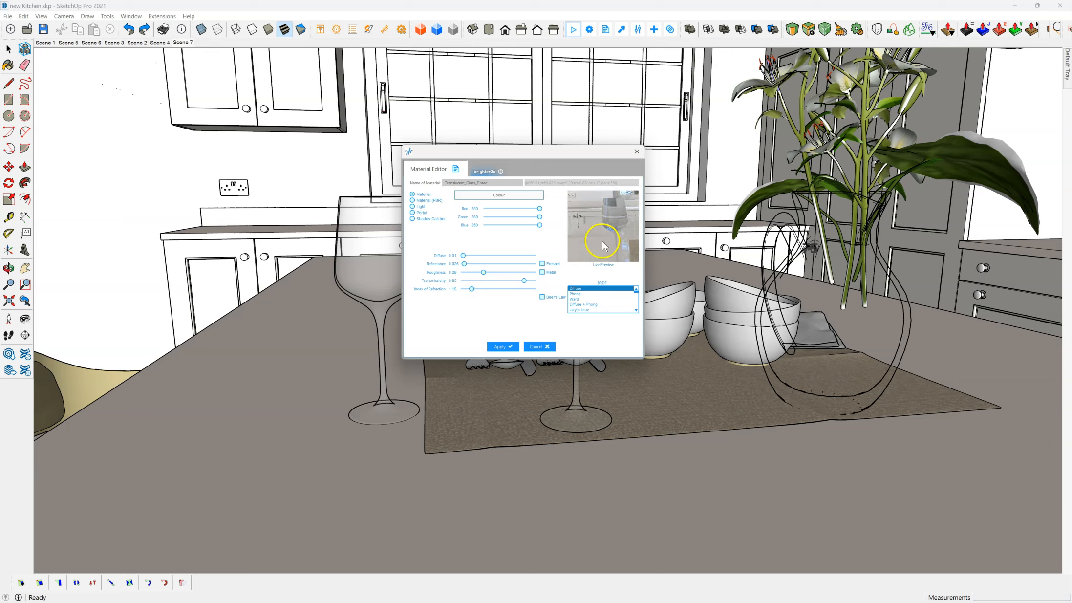
{"action": "mouse_move", "coordinate": [602, 228]}
{"action": "left_mouse_down"}
{"action": "mouse_move", "coordinate": [587, 215]}
{"action": "mouse_move", "coordinate": [612, 247]}
{"action": "left_mouse_up"}
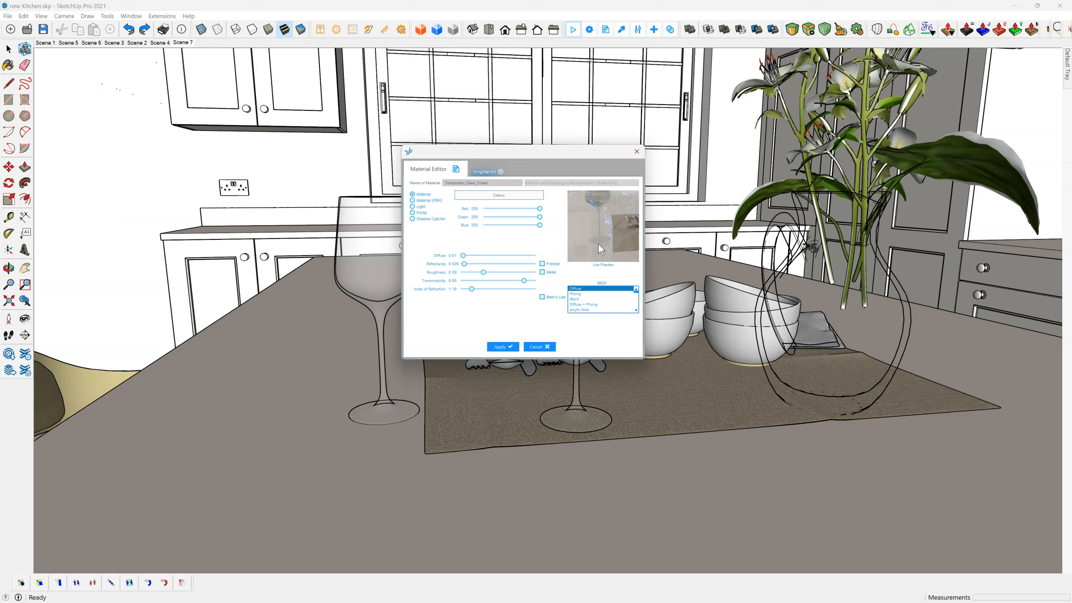
{"action": "left_click", "coordinate": [603, 250]}
{"action": "left_click_drag", "start_coordinate": [604, 253], "coordinate": [554, 285]}
{"action": "left_click", "coordinate": [542, 264]}
{"action": "left_click", "coordinate": [542, 264]}
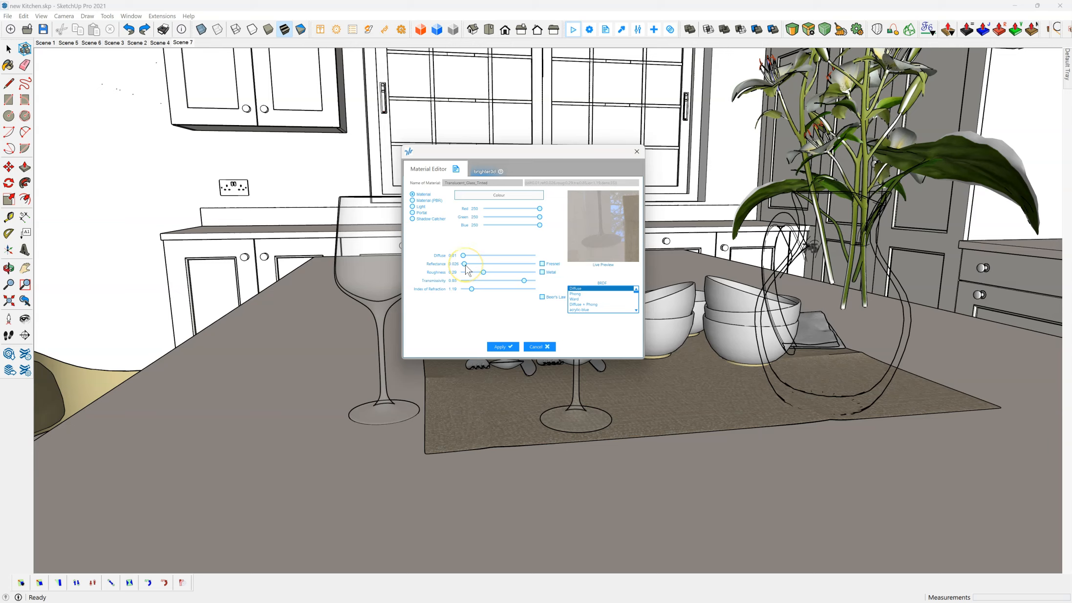
Step: Try different reflectance and transmissivity levels on the wine glass material, ending with a transmissivity of about 0.87, and compare them in the preview
{"action": "left_click_drag", "start_coordinate": [468, 268], "coordinate": [480, 270]}
{"action": "left_click", "coordinate": [612, 223]}
{"action": "mouse_move", "coordinate": [612, 223]}
{"action": "left_mouse_down"}
{"action": "mouse_move", "coordinate": [614, 254]}
{"action": "mouse_move", "coordinate": [618, 236]}
{"action": "mouse_move", "coordinate": [615, 252]}
{"action": "mouse_move", "coordinate": [611, 241]}
{"action": "left_mouse_up"}
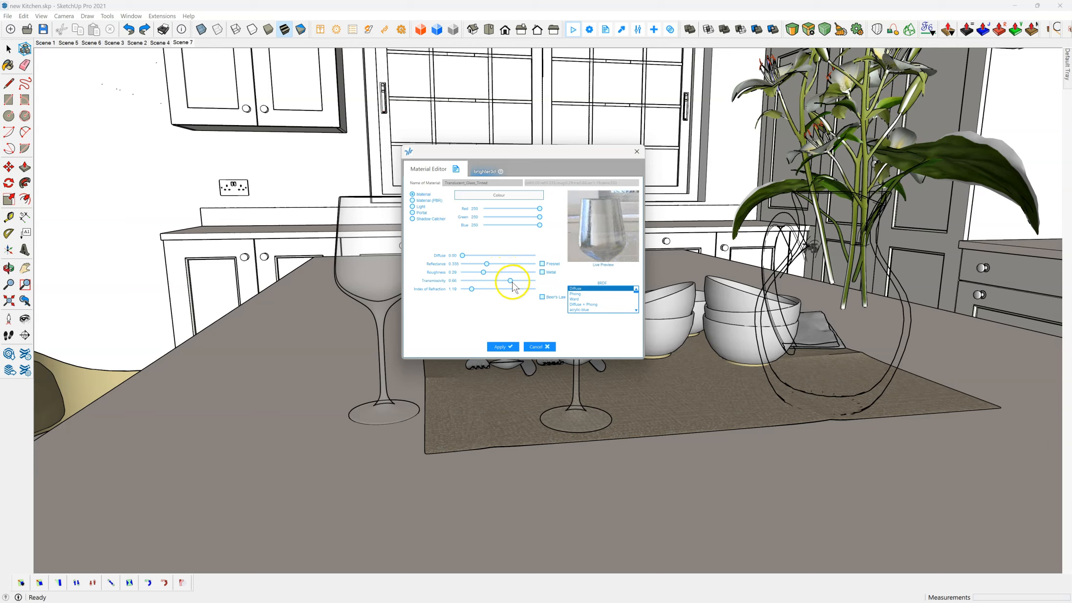
{"action": "left_click_drag", "start_coordinate": [516, 286], "coordinate": [531, 286]}
{"action": "left_click", "coordinate": [595, 230]}
{"action": "left_click_drag", "start_coordinate": [595, 228], "coordinate": [592, 250]}
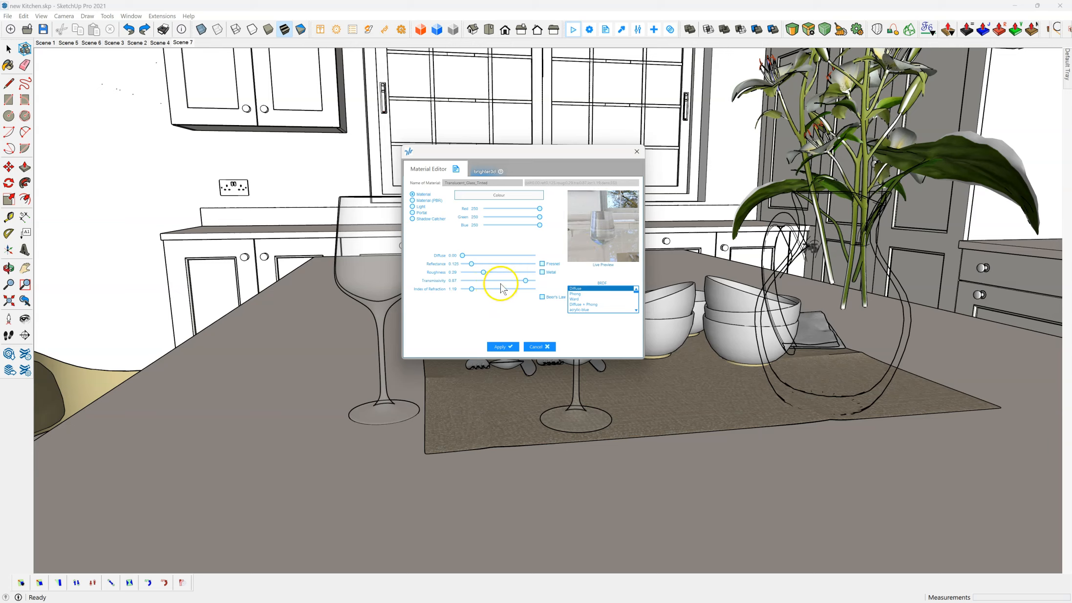
Step: Lower the wine glass material's index of refraction slightly to about 1.15 and reframe the preview on the glass
{"action": "left_click_drag", "start_coordinate": [472, 290], "coordinate": [468, 296]}
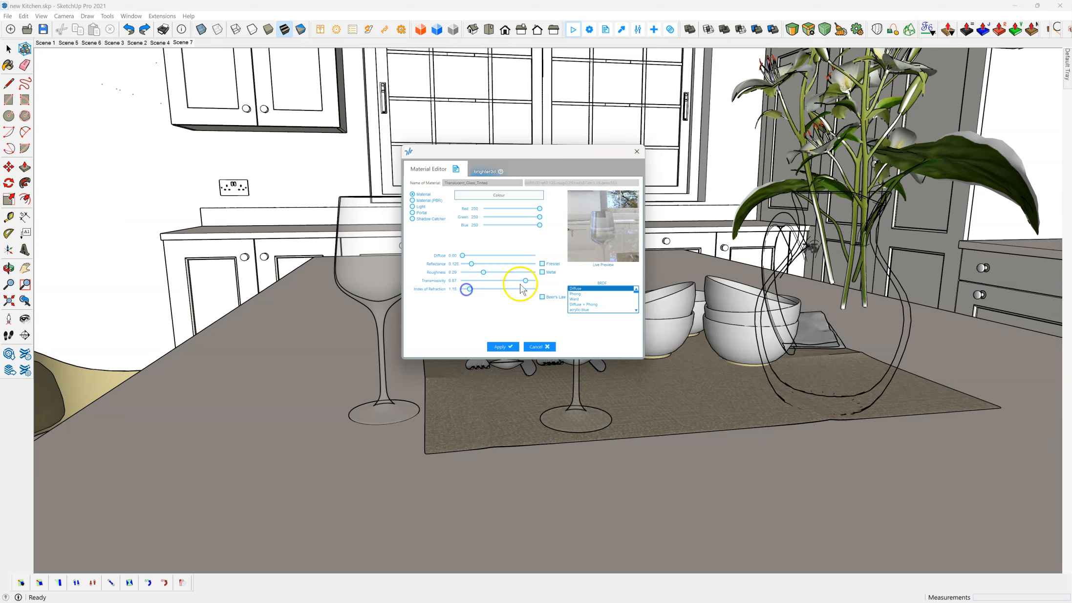
{"action": "left_click_drag", "start_coordinate": [595, 239], "coordinate": [595, 195]}
{"action": "left_click_drag", "start_coordinate": [616, 232], "coordinate": [587, 229]}
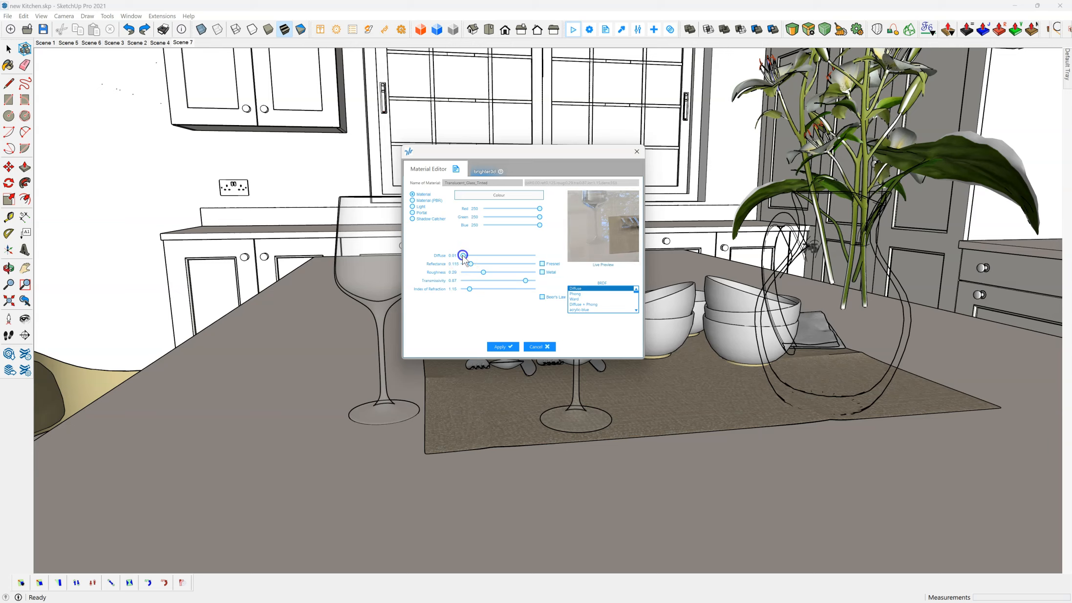
Step: Set the wine glass material's diffuse to 0, reflectance to about 0.13 and transmissivity to about 0.86, testing stronger values in the preview
{"action": "left_click_drag", "start_coordinate": [465, 260], "coordinate": [599, 228]}
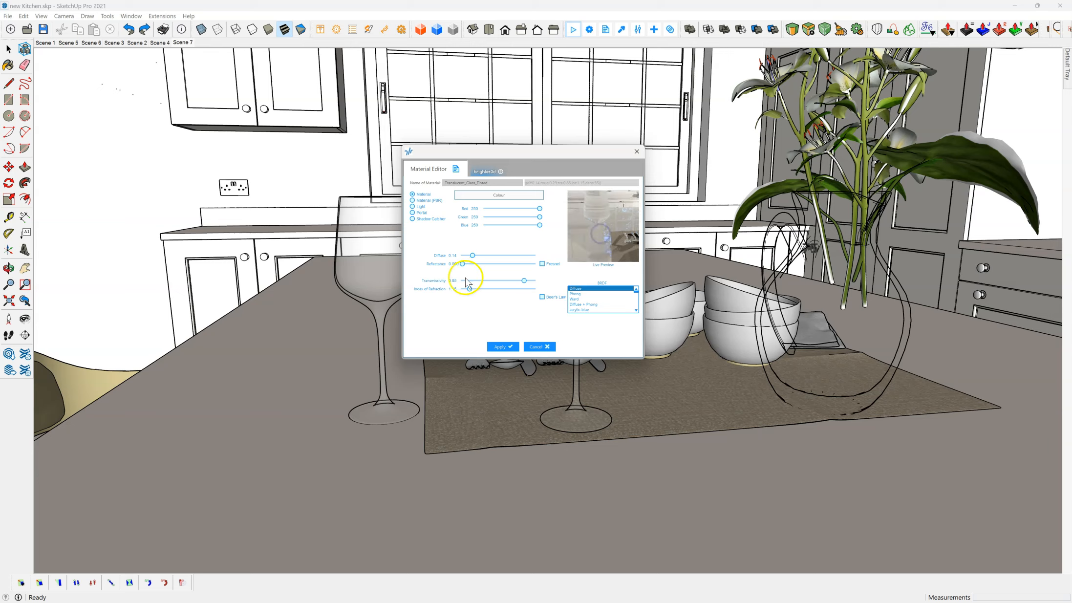
{"action": "left_click_drag", "start_coordinate": [472, 259], "coordinate": [461, 260]}
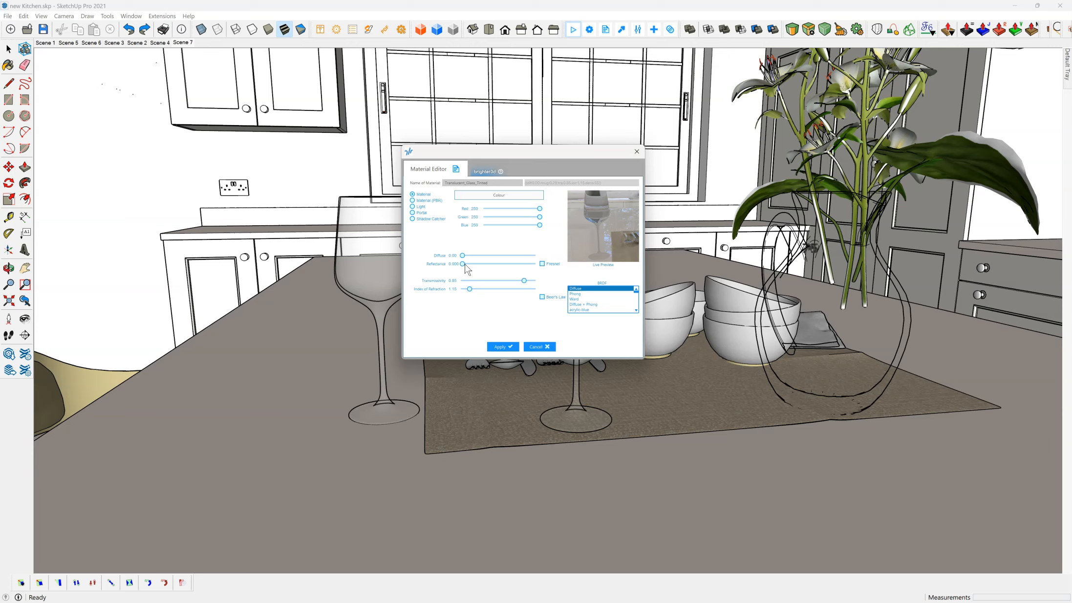
{"action": "left_click", "coordinate": [465, 264]}
{"action": "left_click_drag", "start_coordinate": [475, 265], "coordinate": [486, 265]}
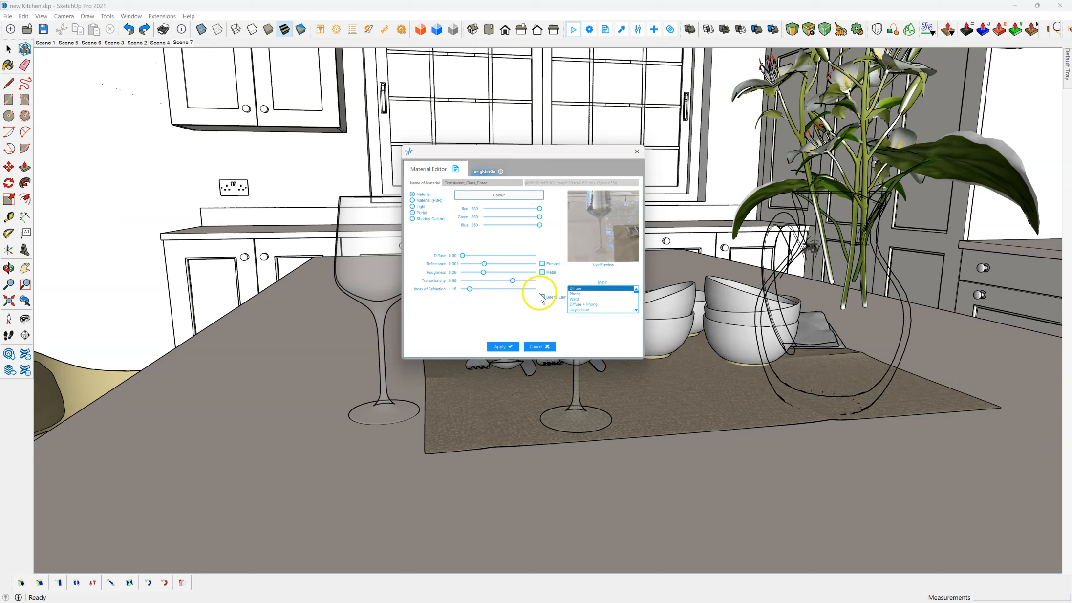
{"action": "left_click_drag", "start_coordinate": [512, 284], "coordinate": [525, 284]}
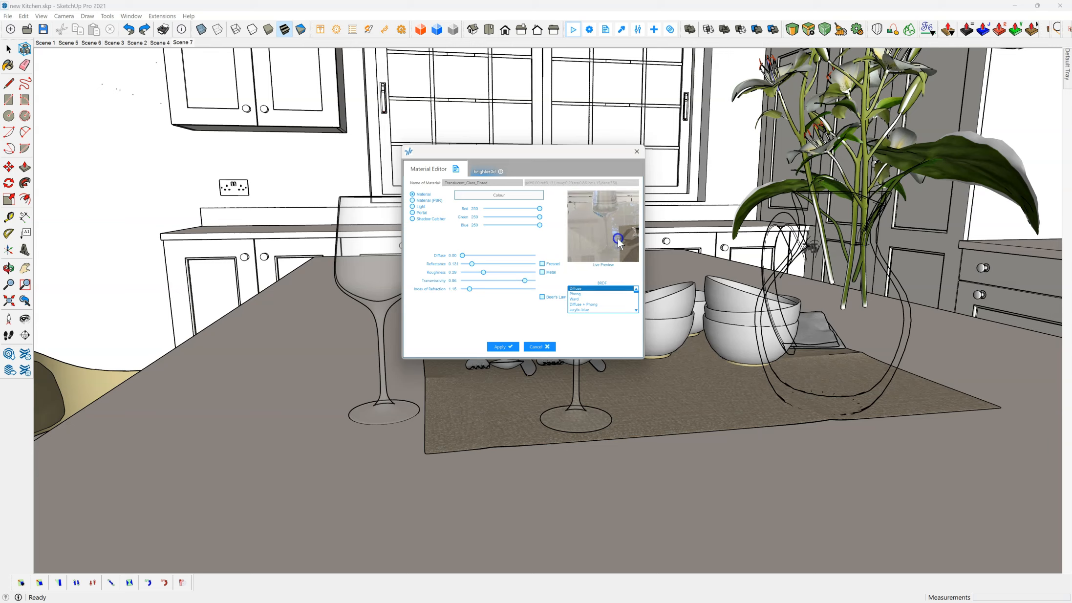
{"action": "left_click_drag", "start_coordinate": [628, 233], "coordinate": [600, 230]}
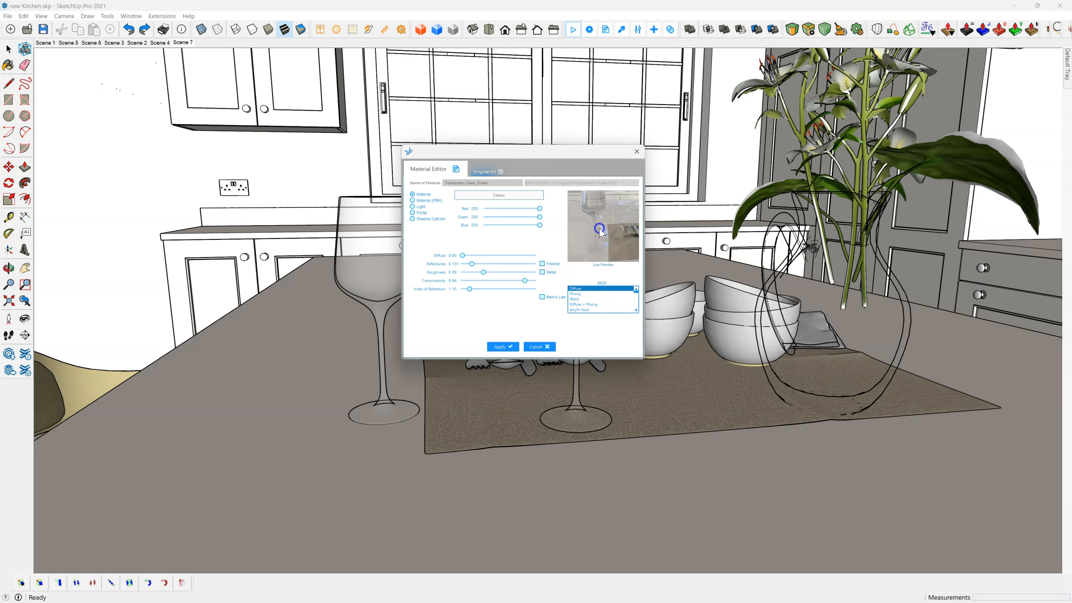
Step: Try darkening the wine glass colour to red, green and blue 234, and view both glasses in the preview
{"action": "left_click", "coordinate": [539, 225]}
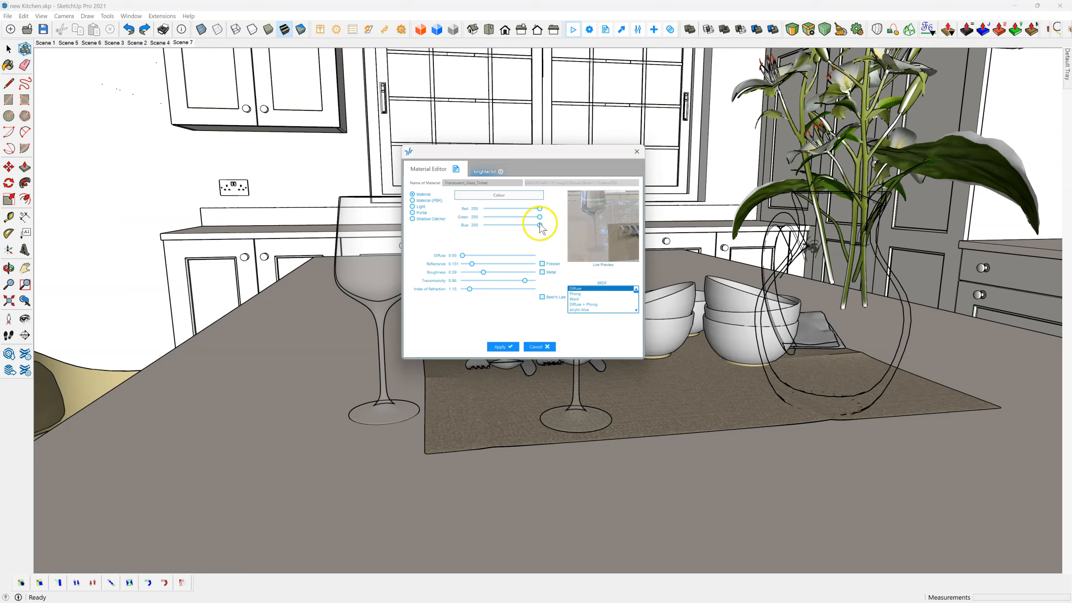
{"action": "left_click_drag", "start_coordinate": [539, 226], "coordinate": [538, 209]}
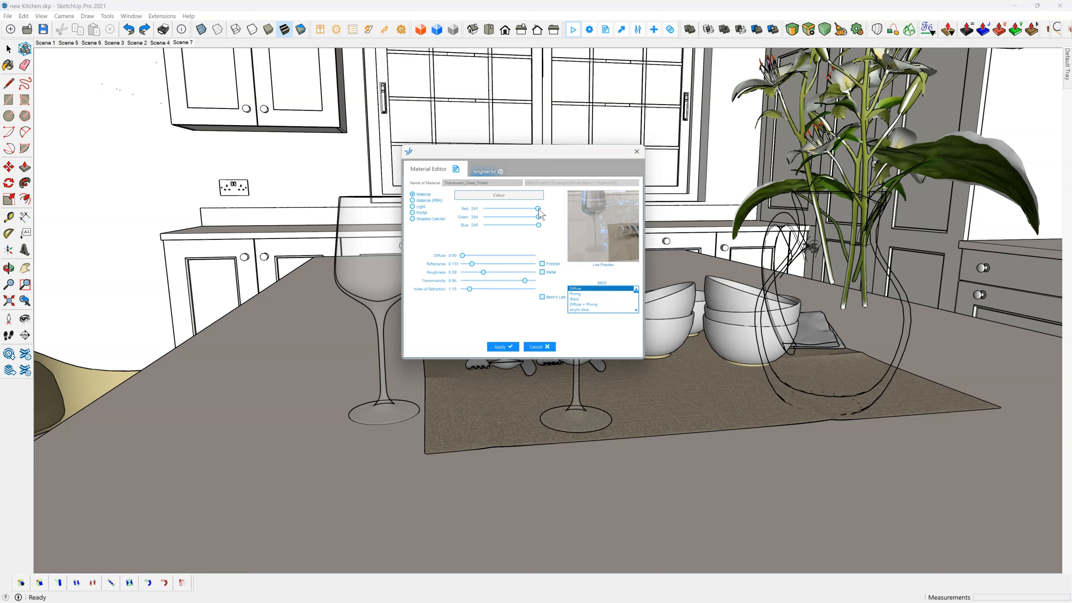
{"action": "left_click_drag", "start_coordinate": [539, 209], "coordinate": [486, 227]}
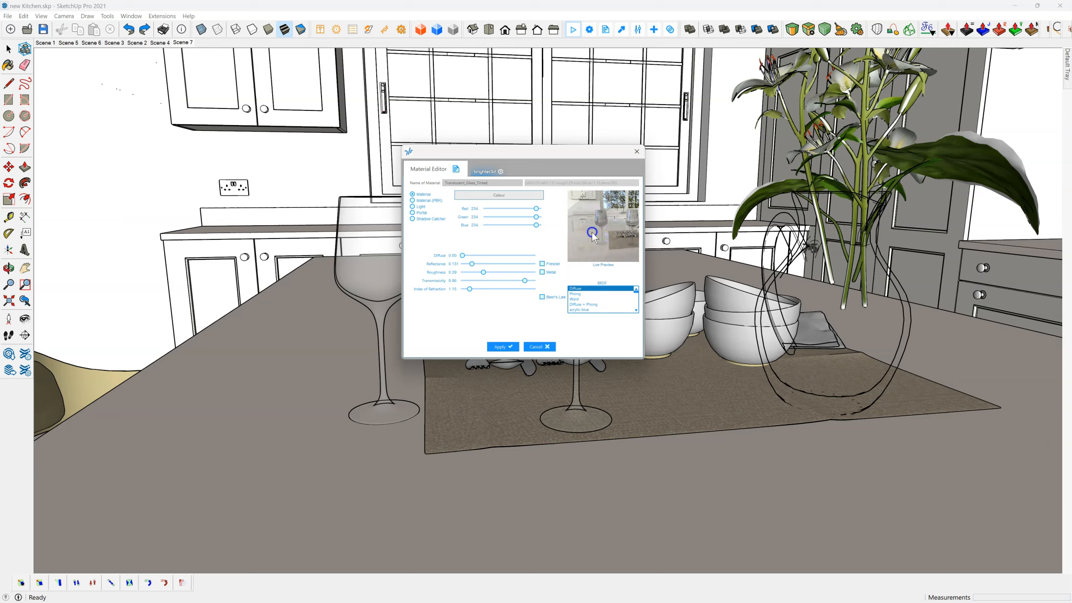
{"action": "left_click_drag", "start_coordinate": [577, 230], "coordinate": [560, 264]}
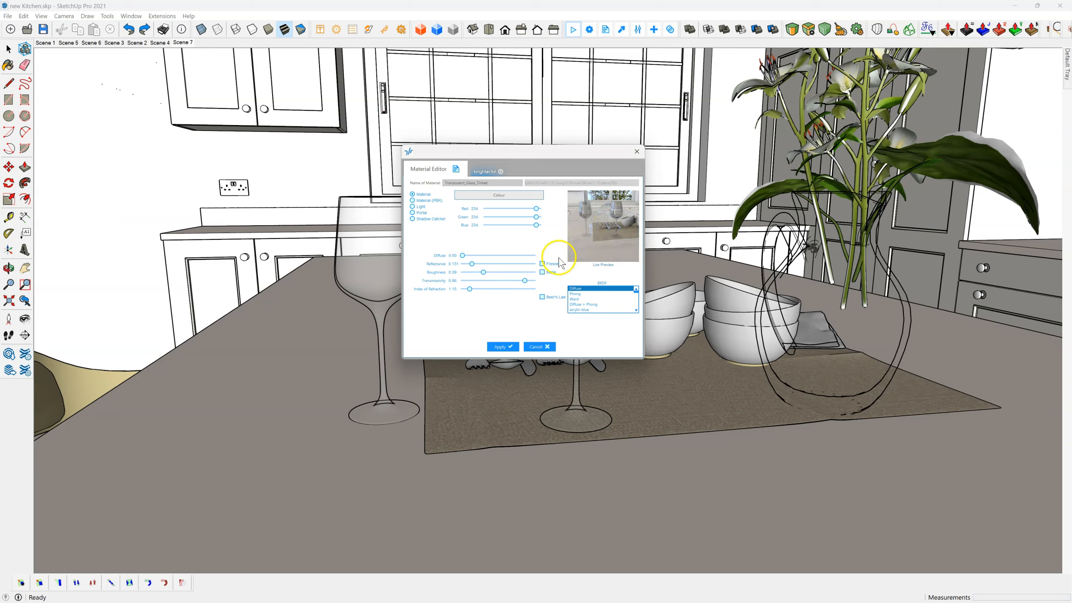
Step: Set the wine glass material's reflectance to about 0.05 and its transmissivity to about 0.91
{"action": "left_click_drag", "start_coordinate": [473, 267], "coordinate": [467, 269]}
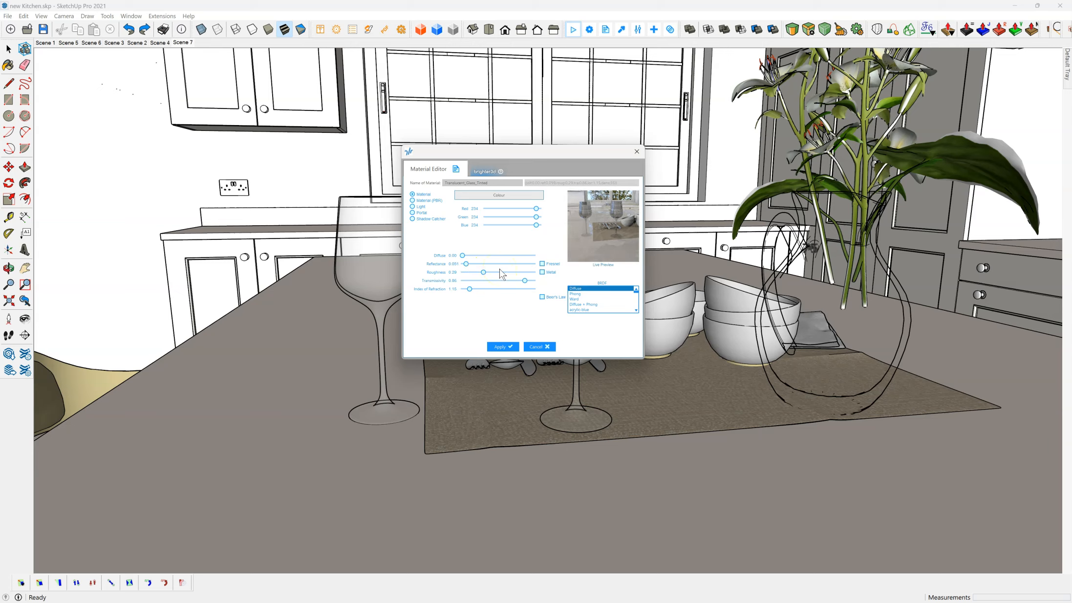
{"action": "left_click_drag", "start_coordinate": [481, 270], "coordinate": [481, 270]}
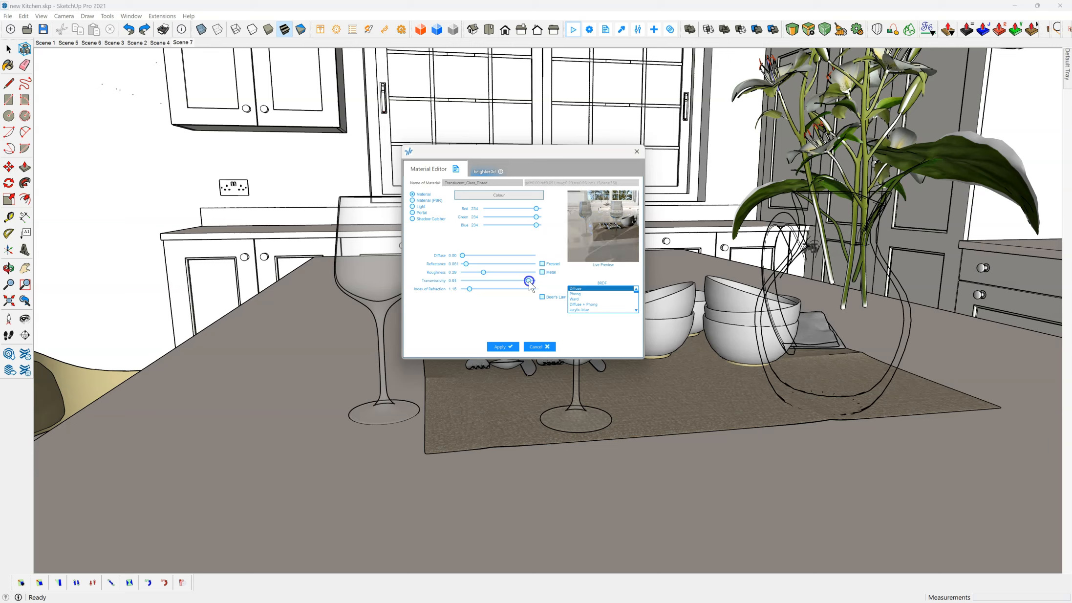
{"action": "left_click_drag", "start_coordinate": [527, 286], "coordinate": [531, 287]}
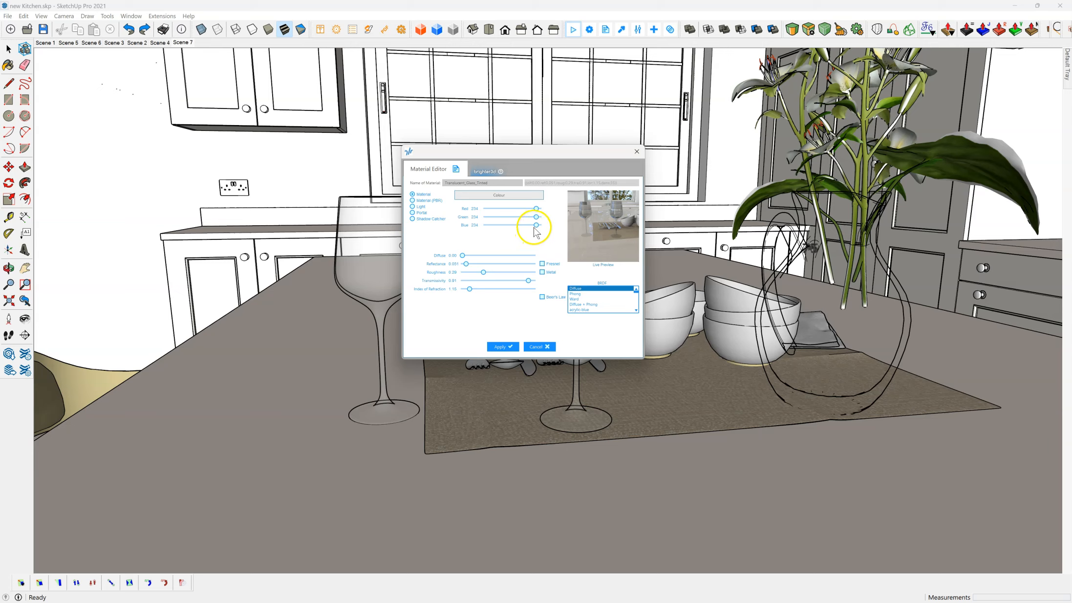
Step: Set the wine glass colour to about red 246, green 250 and blue 250, and apply the material
{"action": "left_click_drag", "start_coordinate": [537, 225], "coordinate": [538, 217]}
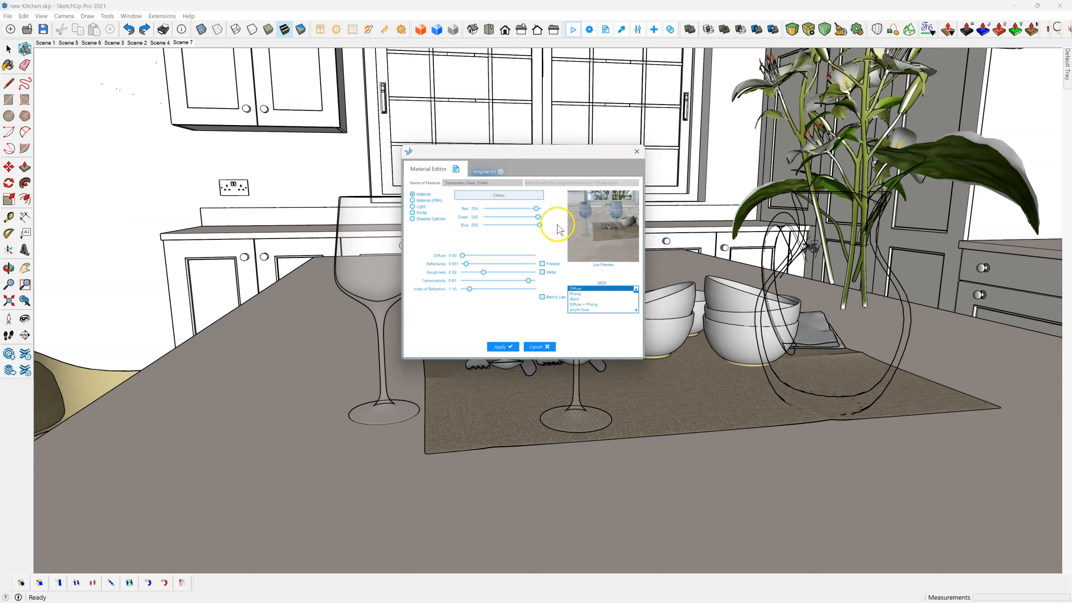
{"action": "left_click_drag", "start_coordinate": [539, 217], "coordinate": [537, 209]}
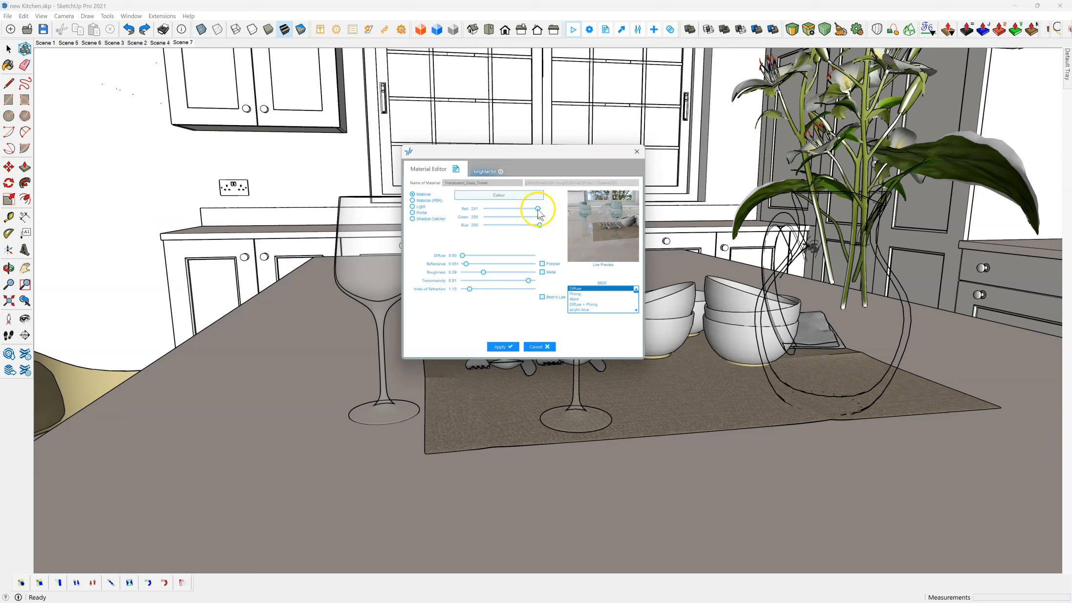
{"action": "left_click_drag", "start_coordinate": [538, 210], "coordinate": [538, 210]}
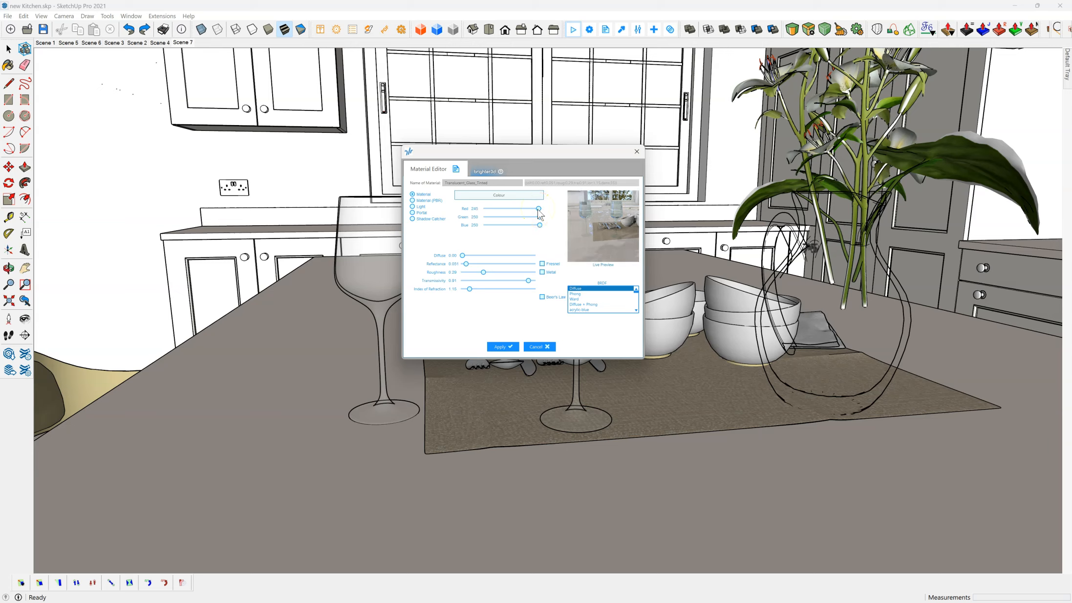
{"action": "left_click", "coordinate": [614, 230]}
{"action": "left_click", "coordinate": [501, 346]}
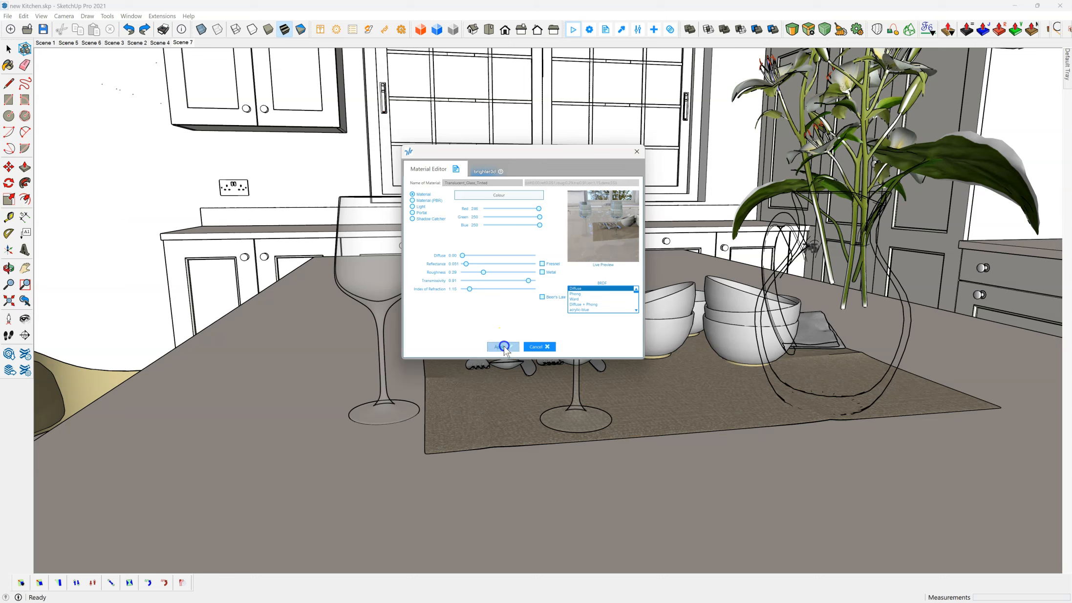
Step: Reframe the island tableware from slightly farther back and start a new render with the edited glass material
{"action": "middle_click_drag", "start_coordinate": [617, 151], "coordinate": [630, 184]}
{"action": "scroll", "coordinate": [606, 156], "scroll_direction": "down", "scroll_amount": 6}
{"action": "scroll", "coordinate": [624, 196], "scroll_direction": "up", "scroll_amount": 5}
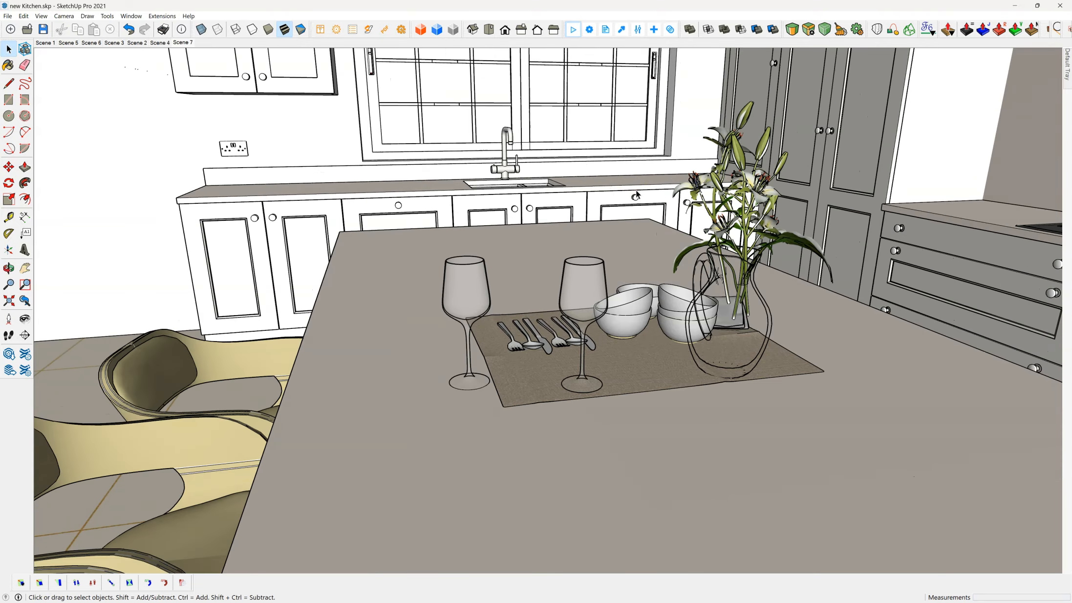
{"action": "middle_click_drag", "start_coordinate": [504, 267], "coordinate": [512, 246]}
{"action": "key", "text": "space"}
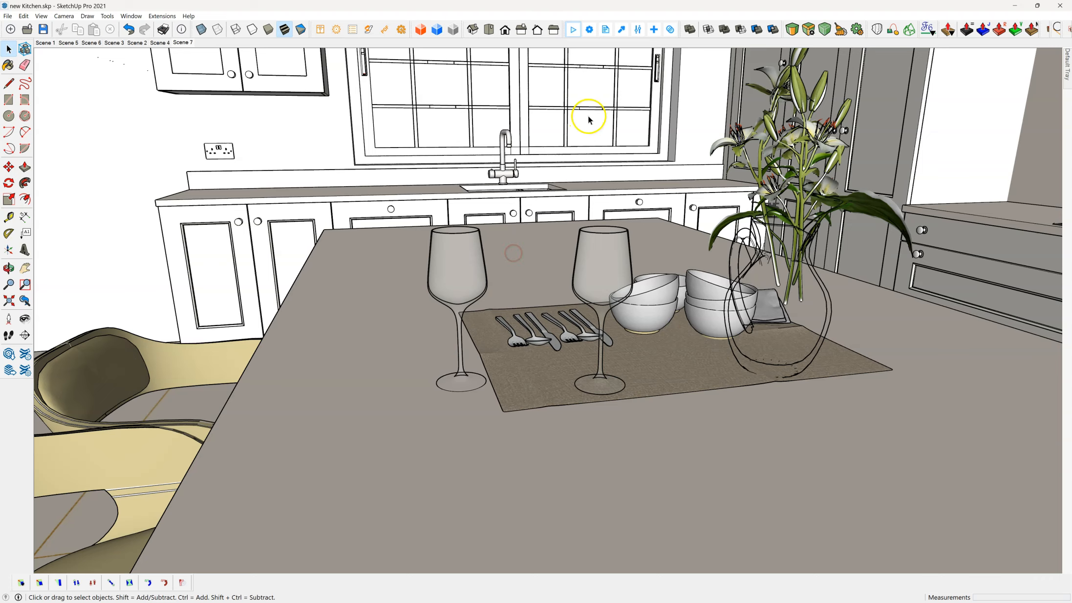
{"action": "left_click", "coordinate": [574, 31]}
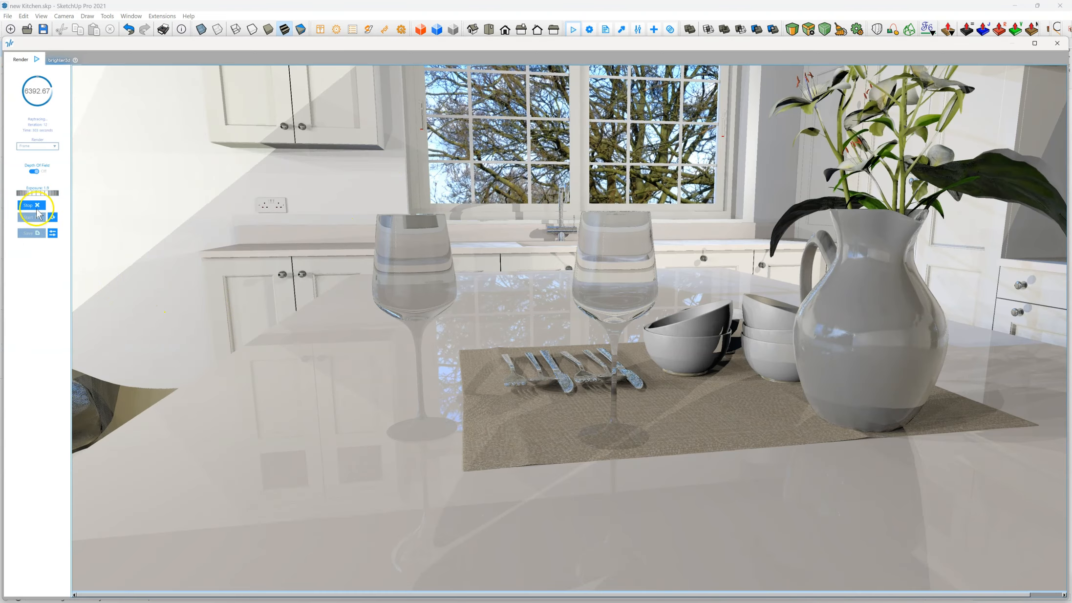
{"action": "left_click", "coordinate": [25, 198]}
{"action": "left_click", "coordinate": [28, 217]}
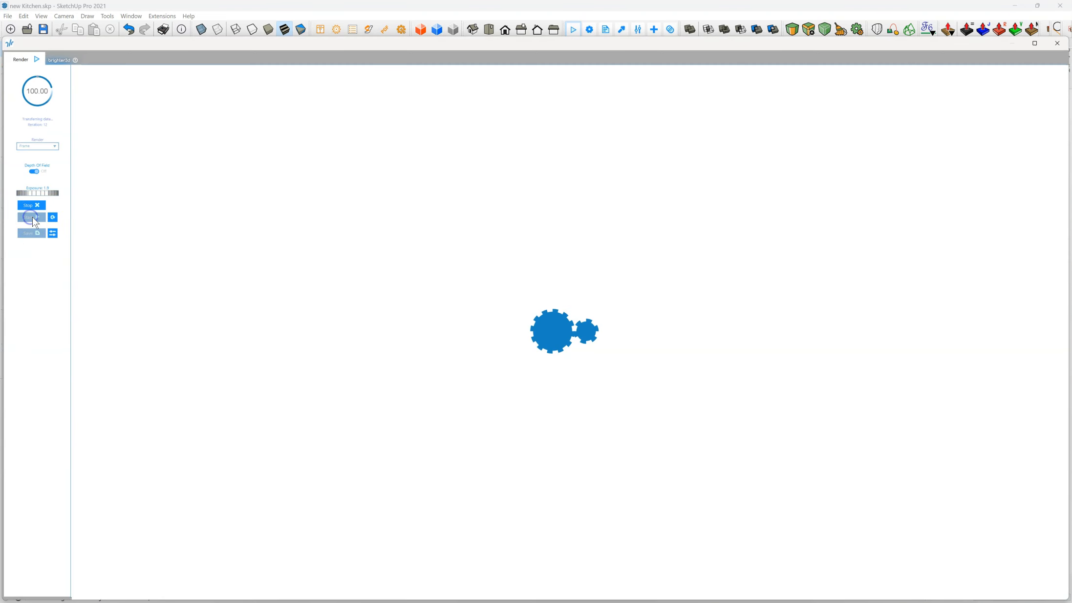
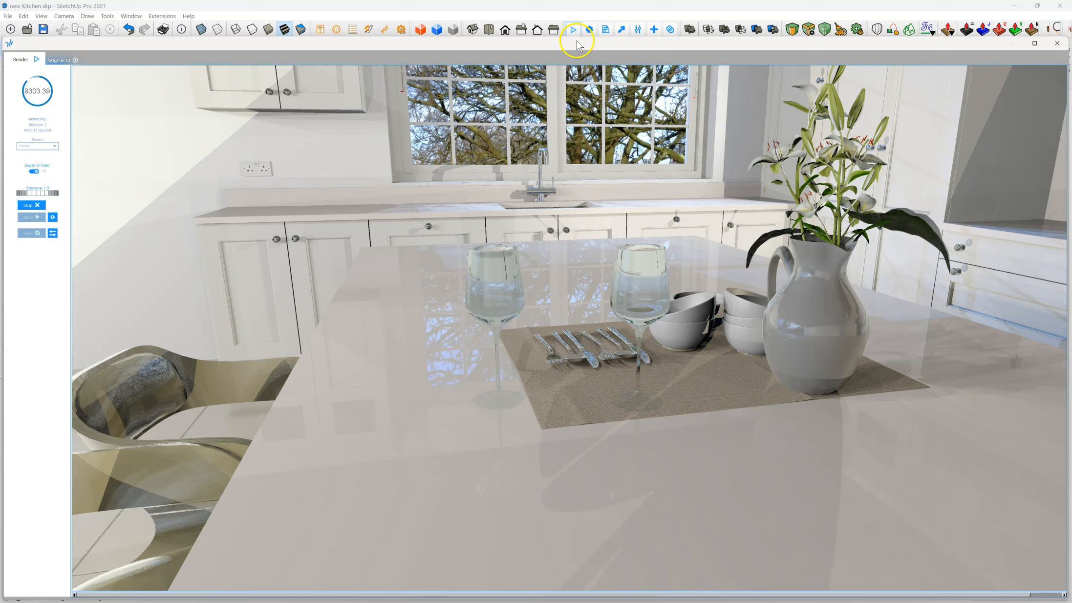
Step: Switch to Scene 4, stop the current render and start a new render of the full kitchen view
{"action": "mouse_move", "coordinate": [618, 44]}
{"action": "left_mouse_down"}
{"action": "mouse_move", "coordinate": [617, 247]}
{"action": "mouse_move", "coordinate": [650, 239]}
{"action": "mouse_move", "coordinate": [636, 213]}
{"action": "mouse_move", "coordinate": [552, 151]}
{"action": "left_mouse_up"}
{"action": "left_click", "coordinate": [166, 43]}
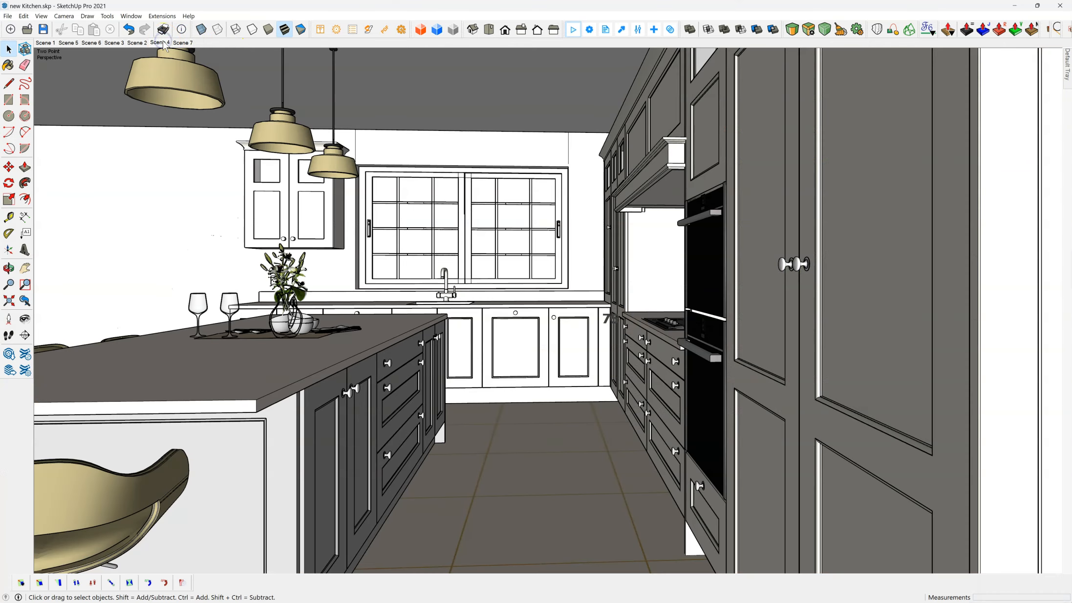
{"action": "left_click", "coordinate": [573, 30]}
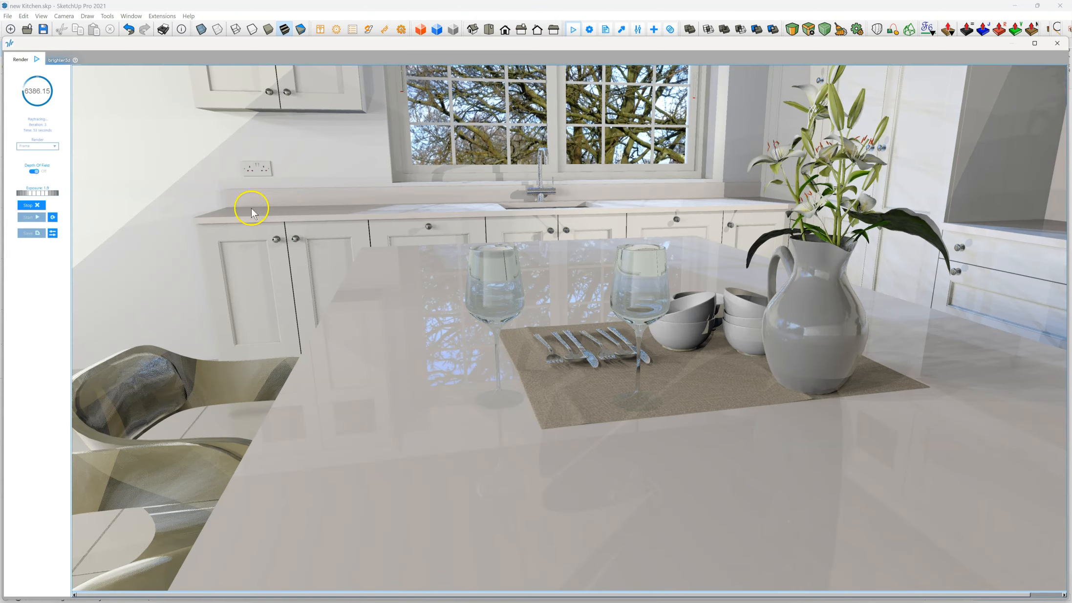
{"action": "left_click", "coordinate": [30, 205]}
{"action": "left_click", "coordinate": [30, 217]}
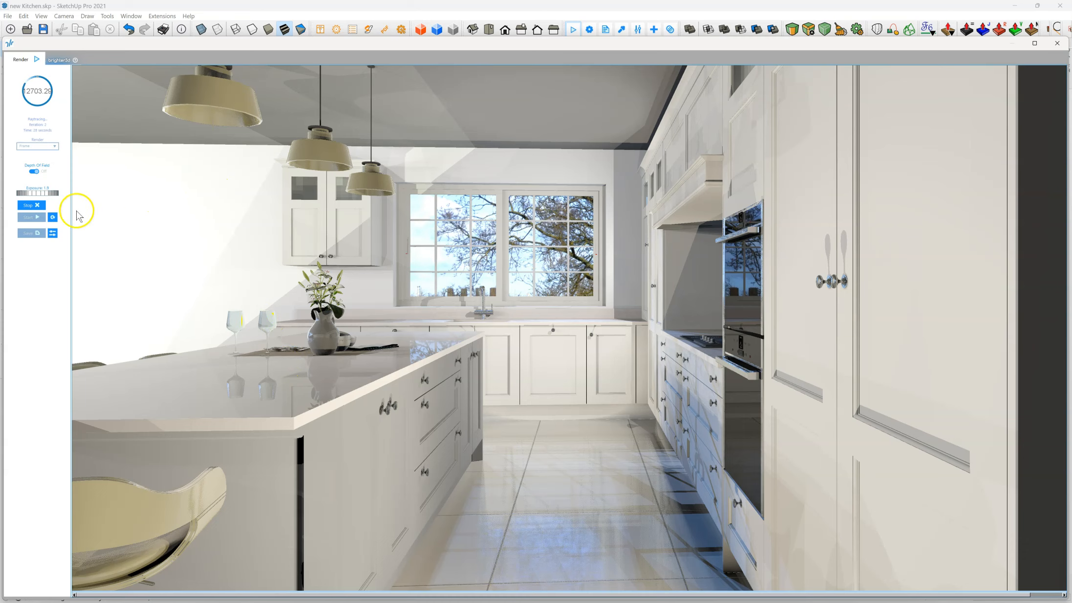
Step: Raise the render's exposure to 2.2 and check the whole kitchen image
{"action": "left_click", "coordinate": [43, 194]}
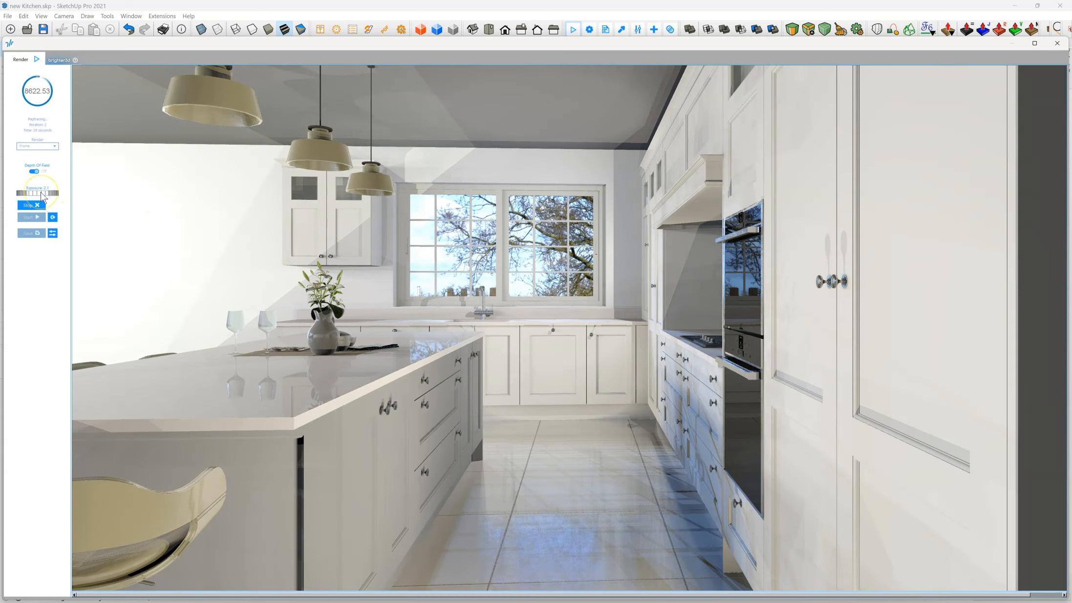
{"action": "scroll", "coordinate": [41, 193], "scroll_direction": "down", "scroll_amount": 4}
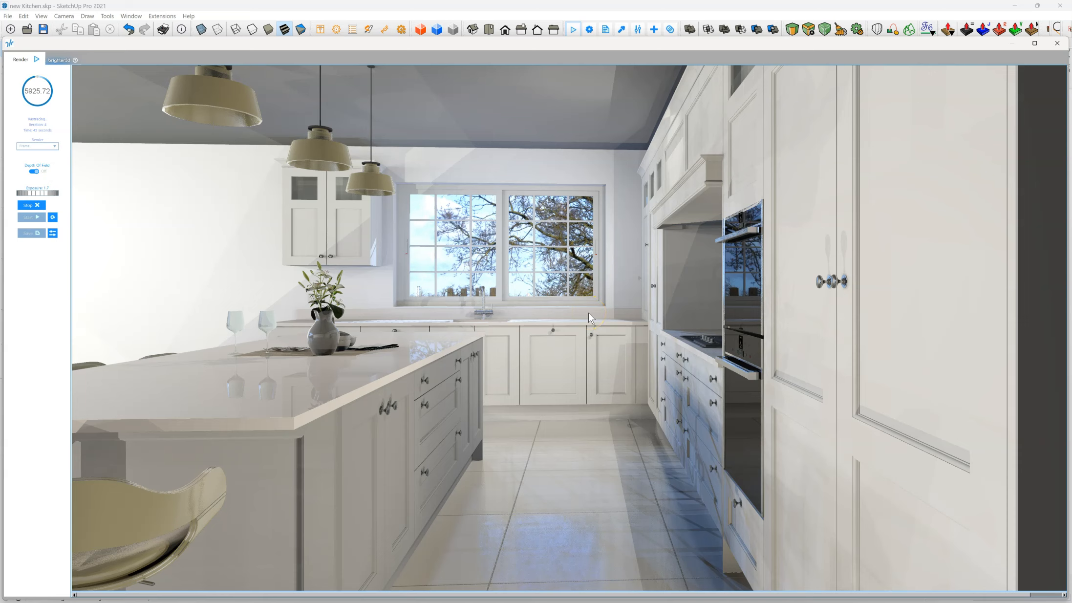
{"action": "left_click", "coordinate": [37, 194]}
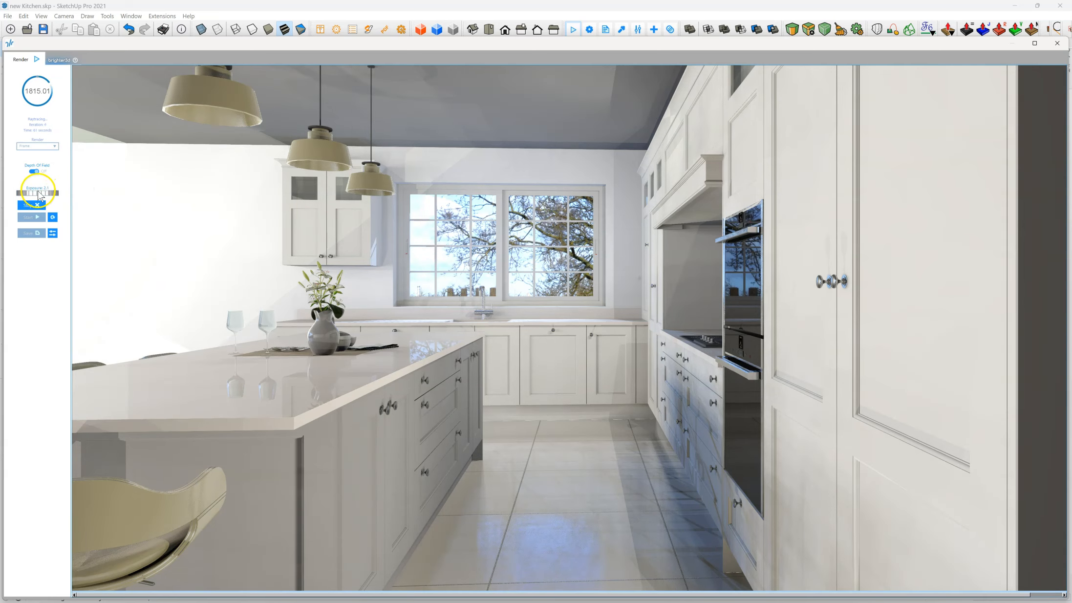
{"action": "left_click", "coordinate": [40, 196]}
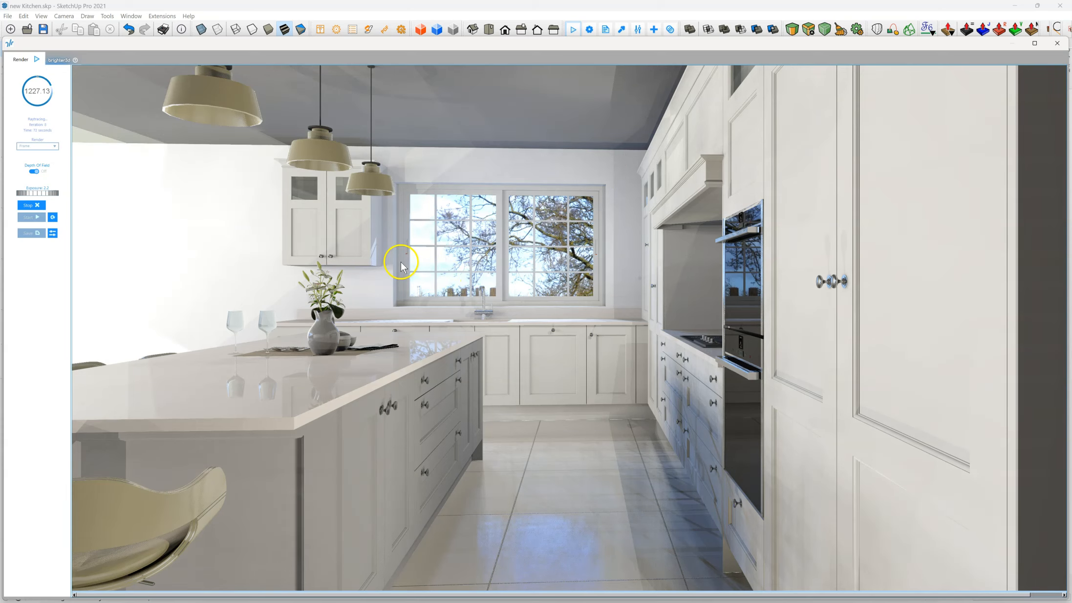
{"action": "scroll", "coordinate": [477, 262], "scroll_direction": "down", "scroll_amount": 1}
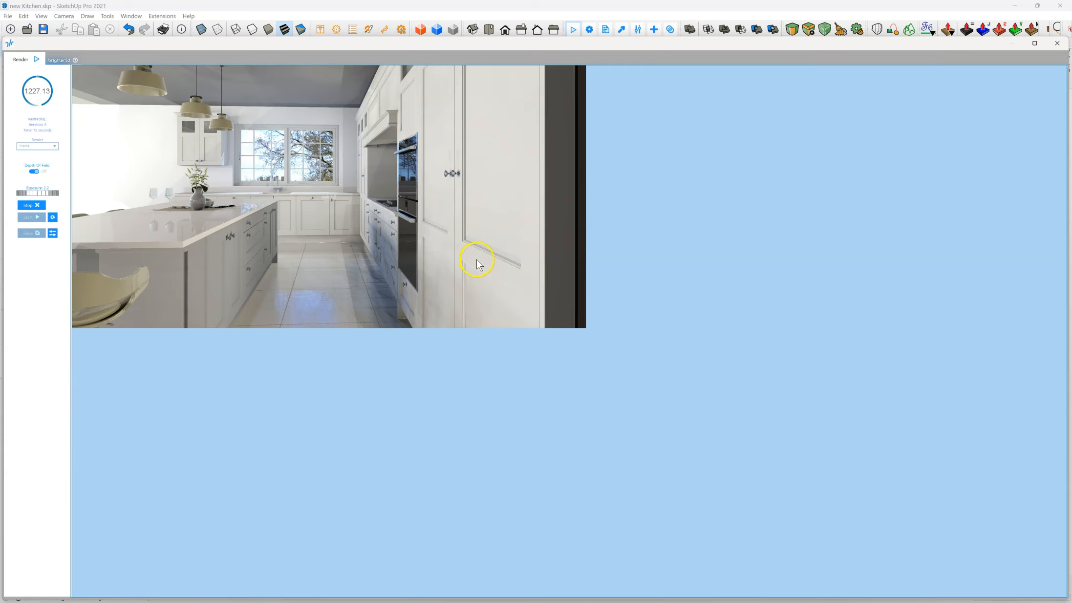
{"action": "scroll", "coordinate": [350, 220], "scroll_direction": "up", "scroll_amount": 1}
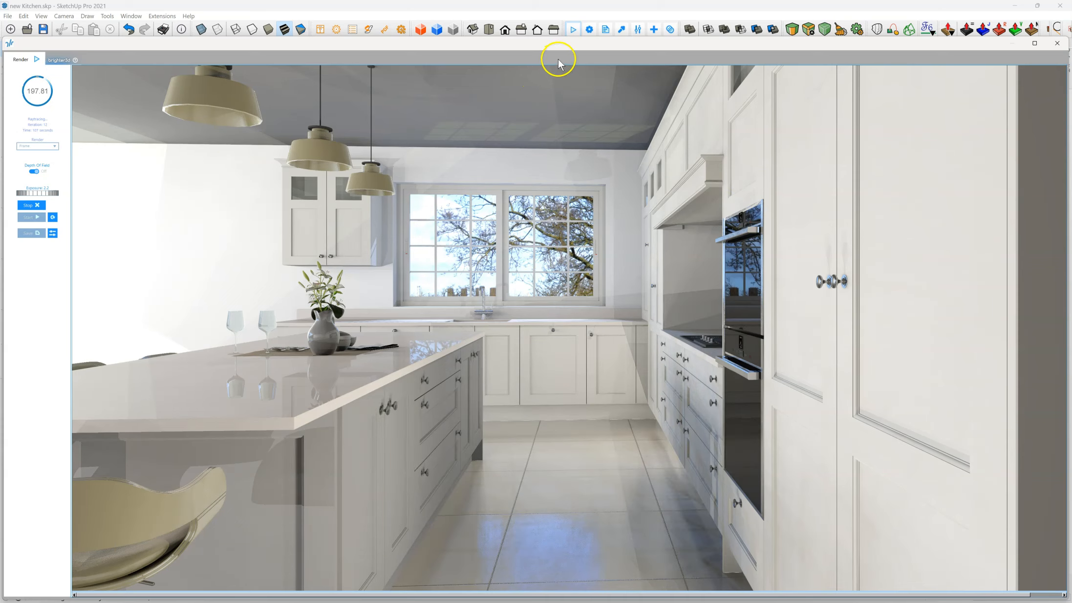
Step: Double the custom image size in the render settings and start a high-resolution render
{"action": "left_click", "coordinate": [590, 29]}
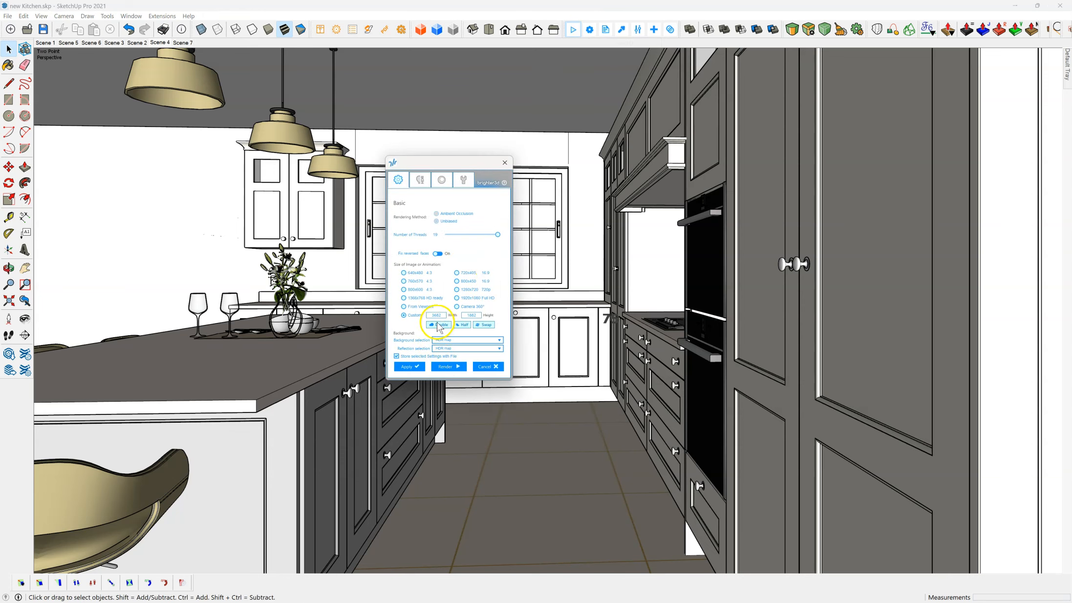
{"action": "left_click", "coordinate": [474, 317]}
{"action": "left_click", "coordinate": [445, 367]}
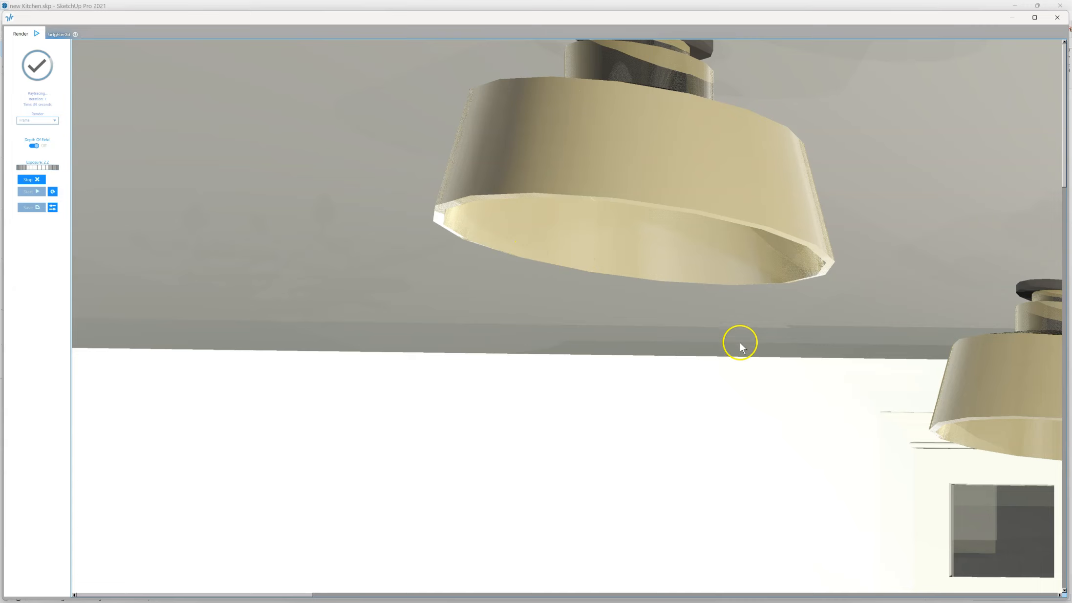
Step: Examine the high-resolution render, from the whole kitchen down to the wine glasses and vase on the island
{"action": "scroll", "coordinate": [391, 299], "scroll_direction": "down", "scroll_amount": 3}
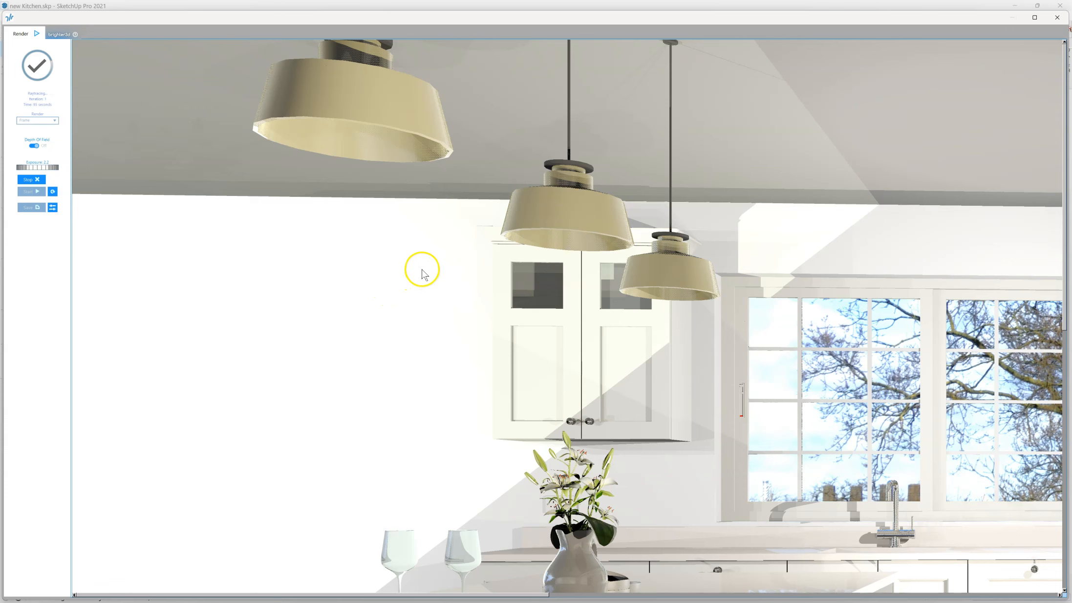
{"action": "scroll", "coordinate": [423, 273], "scroll_direction": "down", "scroll_amount": 3}
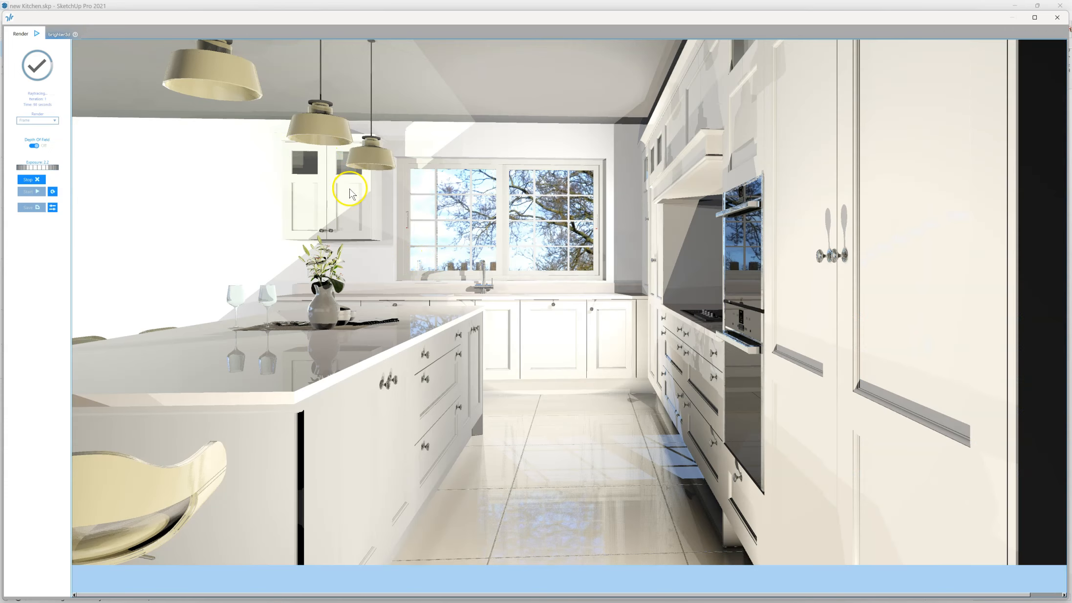
{"action": "scroll", "coordinate": [349, 193], "scroll_direction": "down", "scroll_amount": 3}
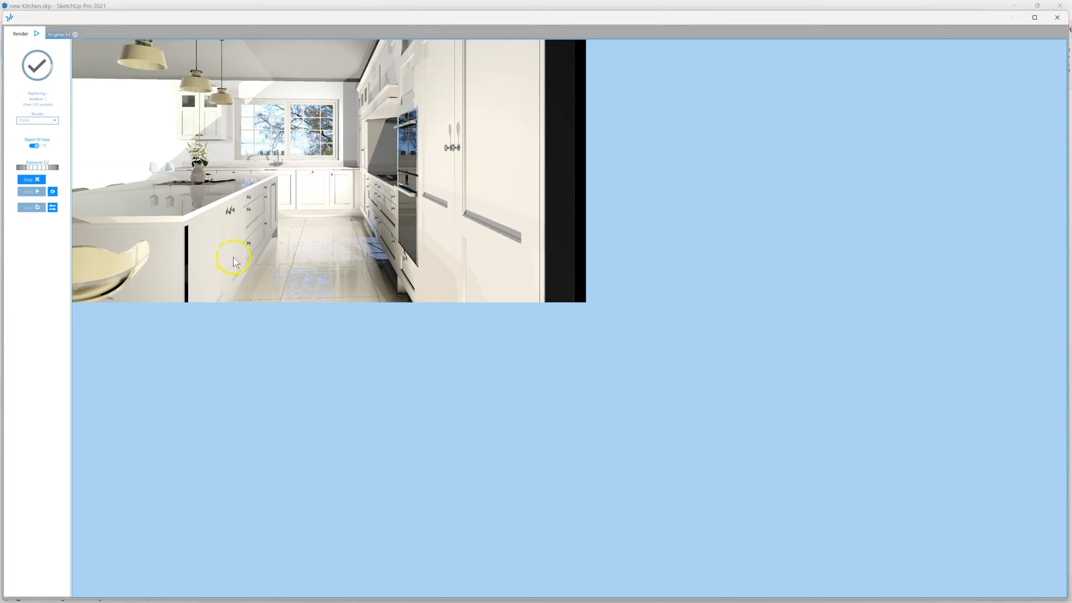
{"action": "scroll", "coordinate": [215, 268], "scroll_direction": "up", "scroll_amount": 3}
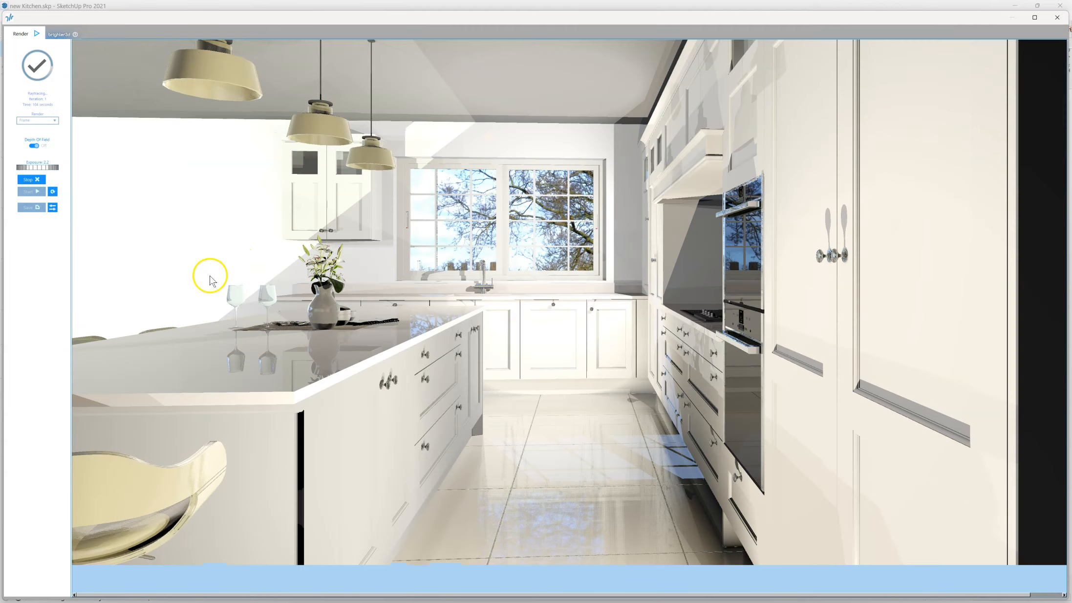
{"action": "scroll", "coordinate": [310, 411], "scroll_direction": "up", "scroll_amount": 5}
{"action": "left_click_drag", "start_coordinate": [663, 442], "coordinate": [359, 213]}
{"action": "left_click_drag", "start_coordinate": [672, 434], "coordinate": [526, 187]}
{"action": "left_click_drag", "start_coordinate": [540, 458], "coordinate": [607, 331]}
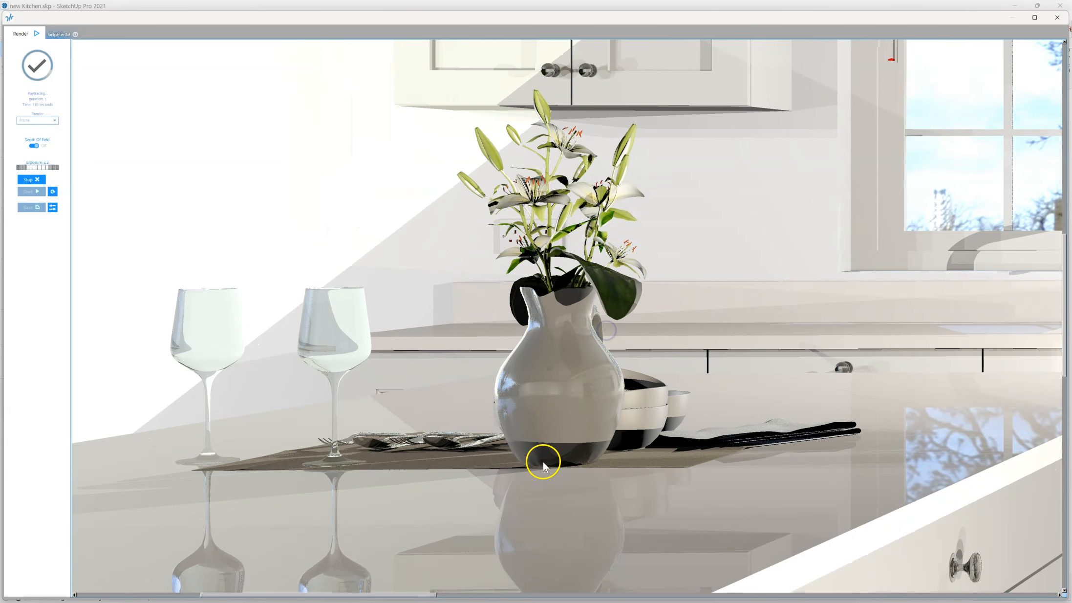
{"action": "left_click_drag", "start_coordinate": [487, 413], "coordinate": [447, 365]}
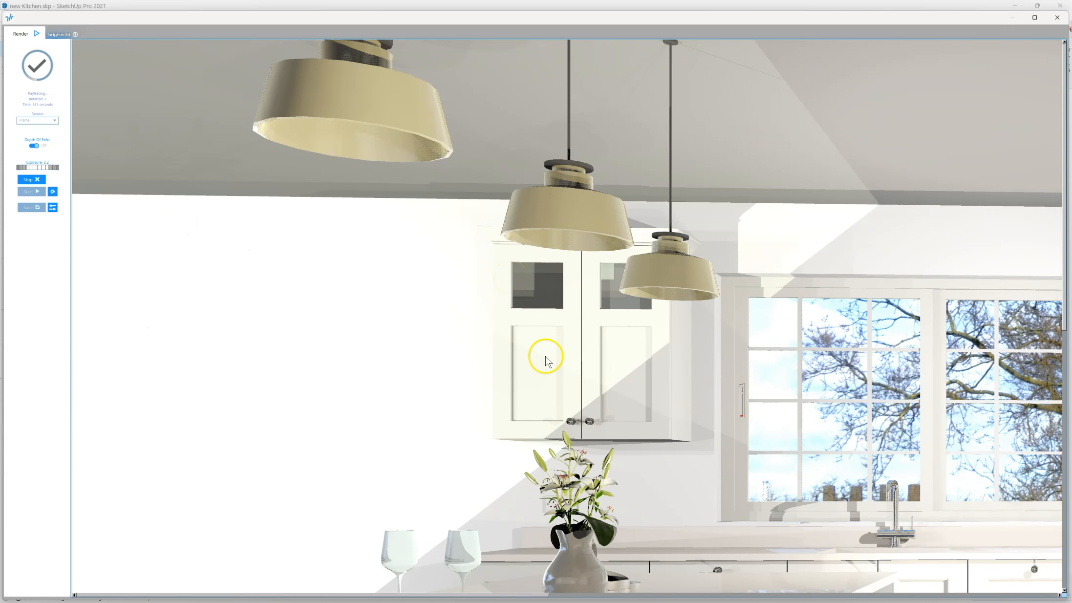
Step: Stop the high-resolution render and close its window
{"action": "scroll", "coordinate": [546, 354], "scroll_direction": "down", "scroll_amount": 2}
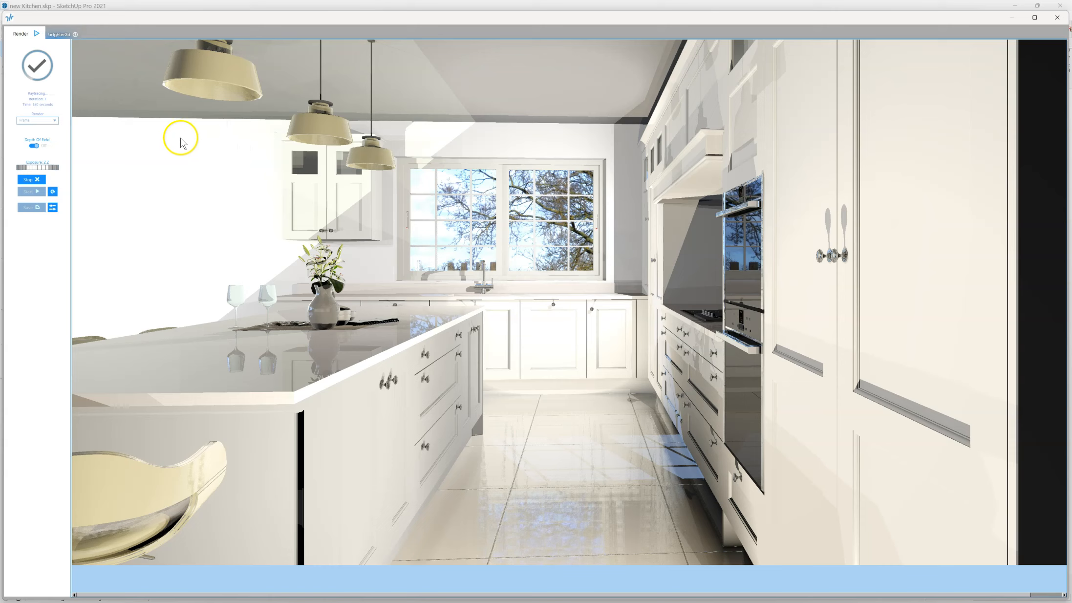
{"action": "left_click", "coordinate": [29, 180]}
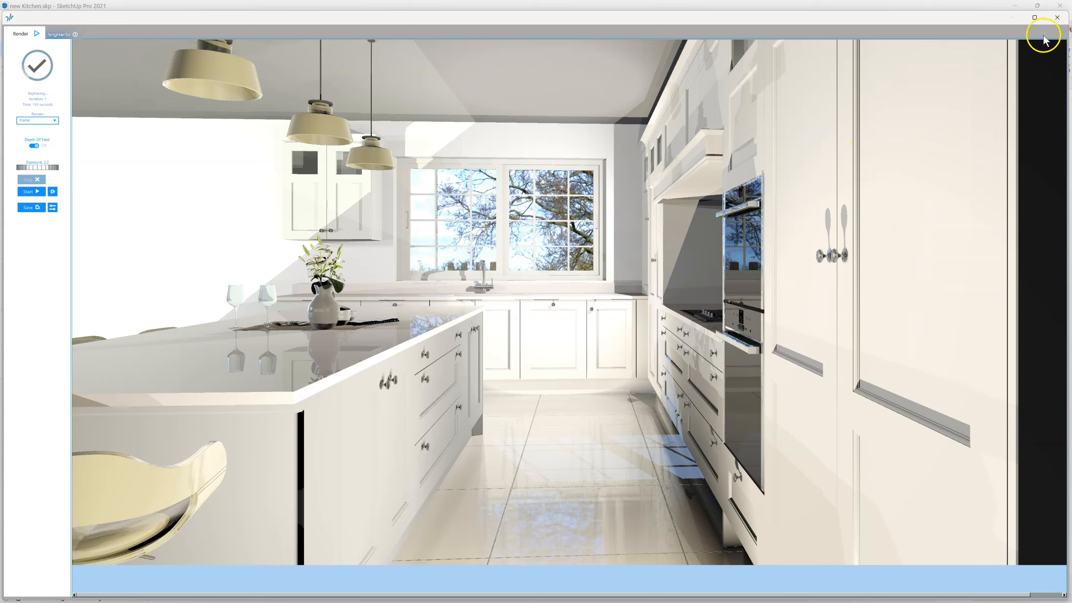
{"action": "left_click", "coordinate": [1055, 19]}
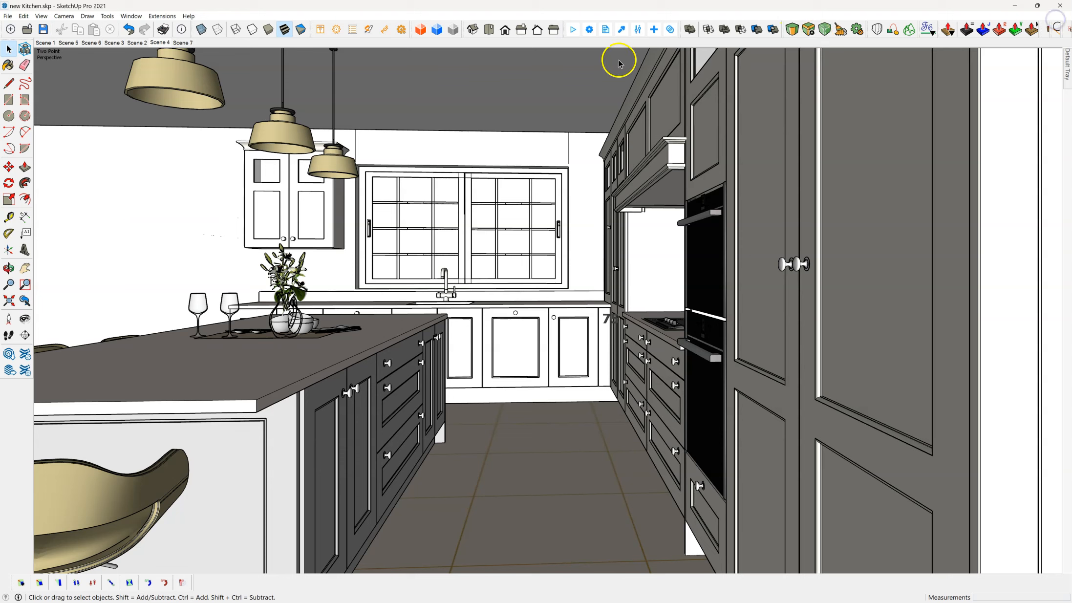
Step: Halve the custom image size, render the scene as a small preview and place its window over the model
{"action": "left_click", "coordinate": [591, 31]}
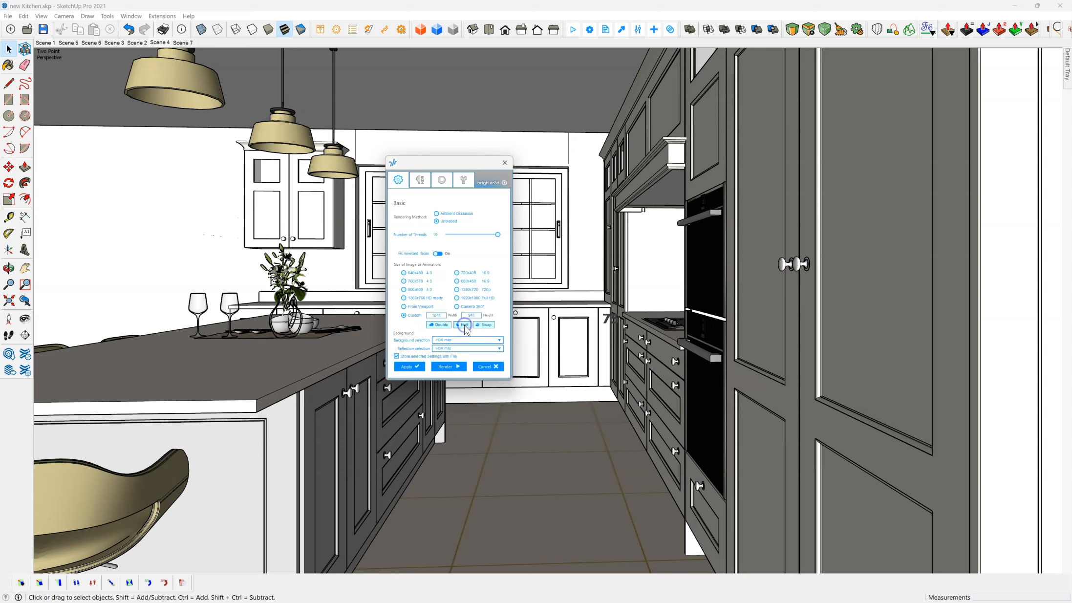
{"action": "left_click", "coordinate": [447, 367]}
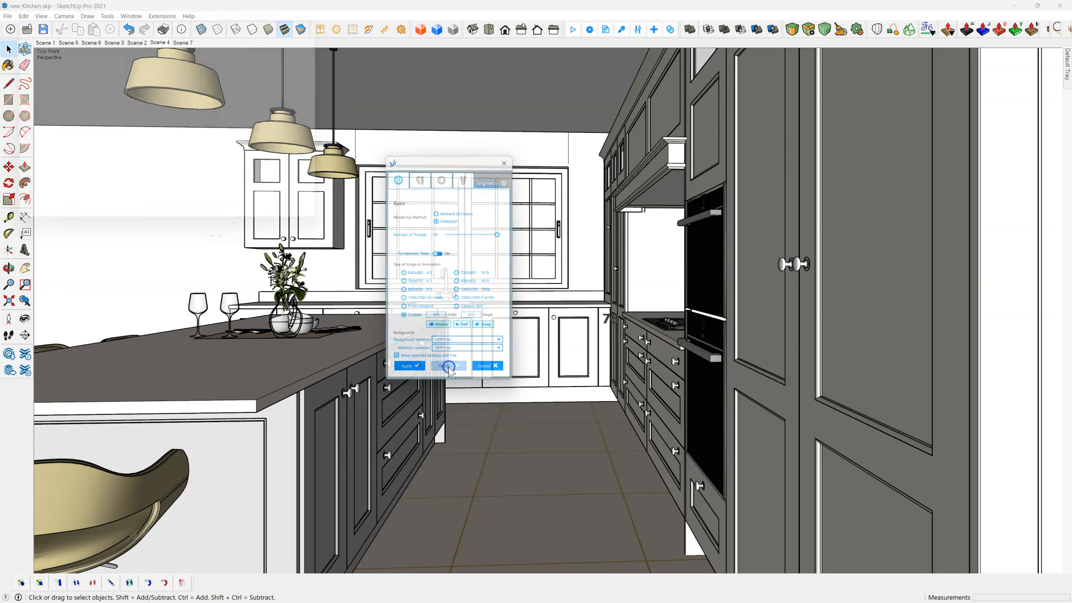
{"action": "left_click_drag", "start_coordinate": [228, 17], "coordinate": [570, 126]}
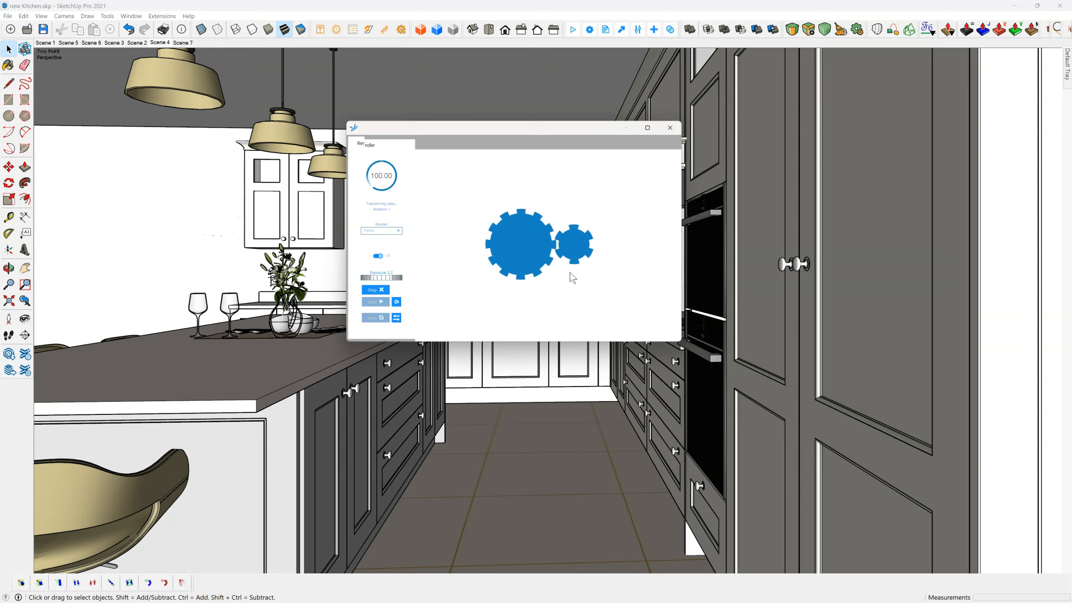
{"action": "left_click", "coordinate": [554, 208]}
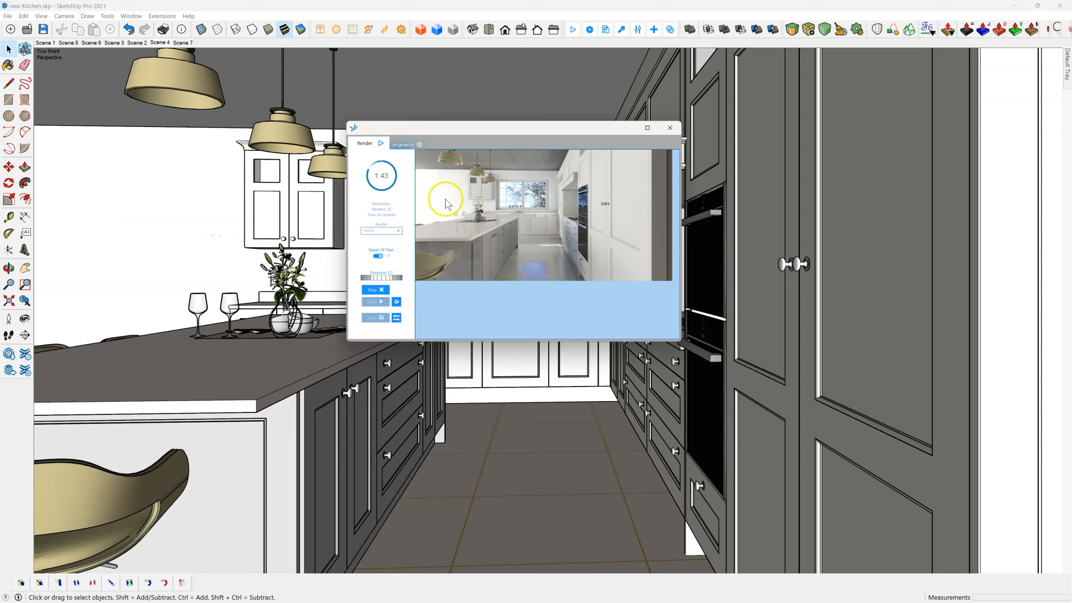
{"action": "mouse_move", "coordinate": [527, 135]}
{"action": "left_mouse_down"}
{"action": "mouse_move", "coordinate": [544, 129]}
{"action": "mouse_move", "coordinate": [533, 147]}
{"action": "left_mouse_up"}
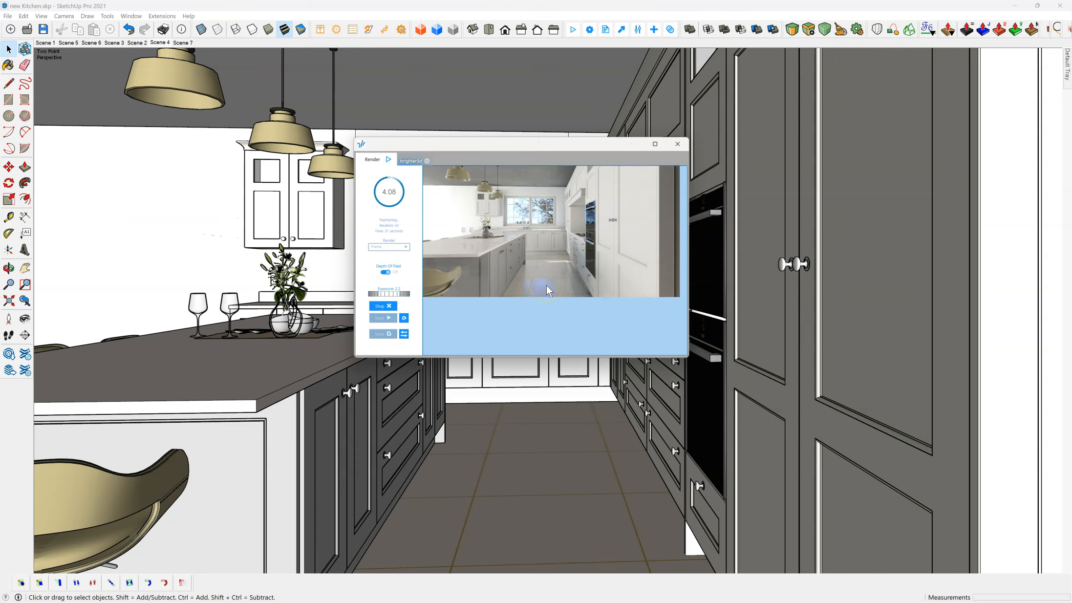
Step: Lower the preview's exposure to about 1.3, move the render window aside and stop the render
{"action": "mouse_move", "coordinate": [459, 209]}
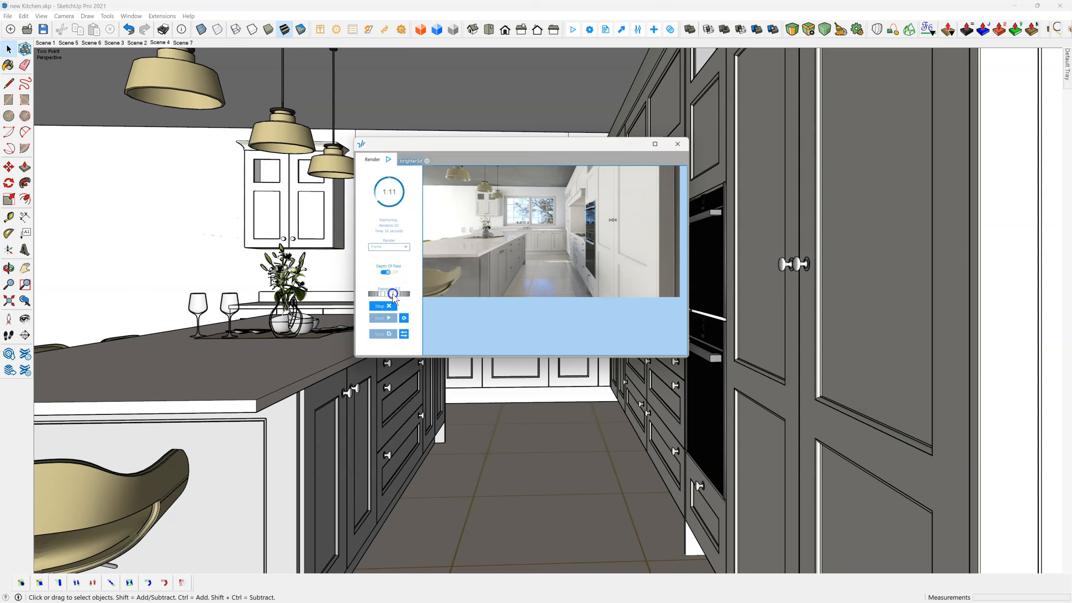
{"action": "left_click_drag", "start_coordinate": [393, 296], "coordinate": [387, 295]}
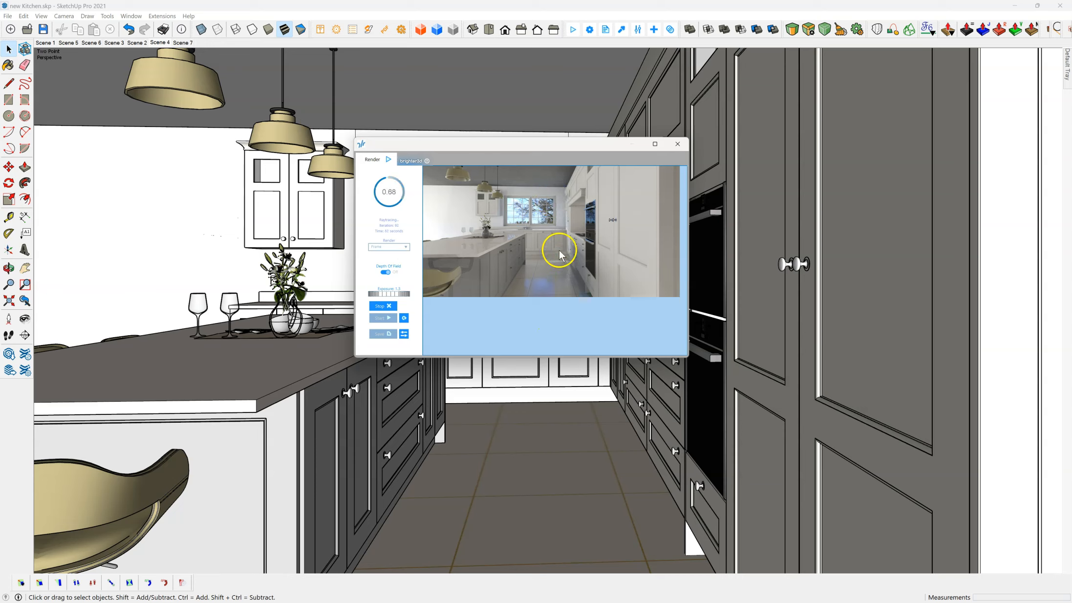
{"action": "left_click_drag", "start_coordinate": [535, 145], "coordinate": [494, 99]}
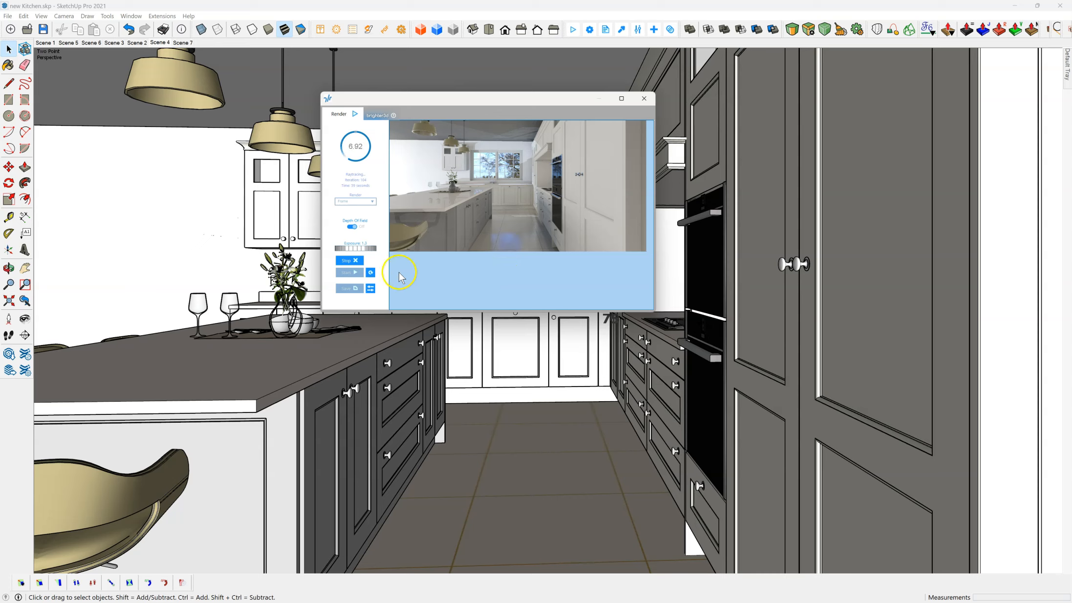
{"action": "left_click", "coordinate": [348, 260]}
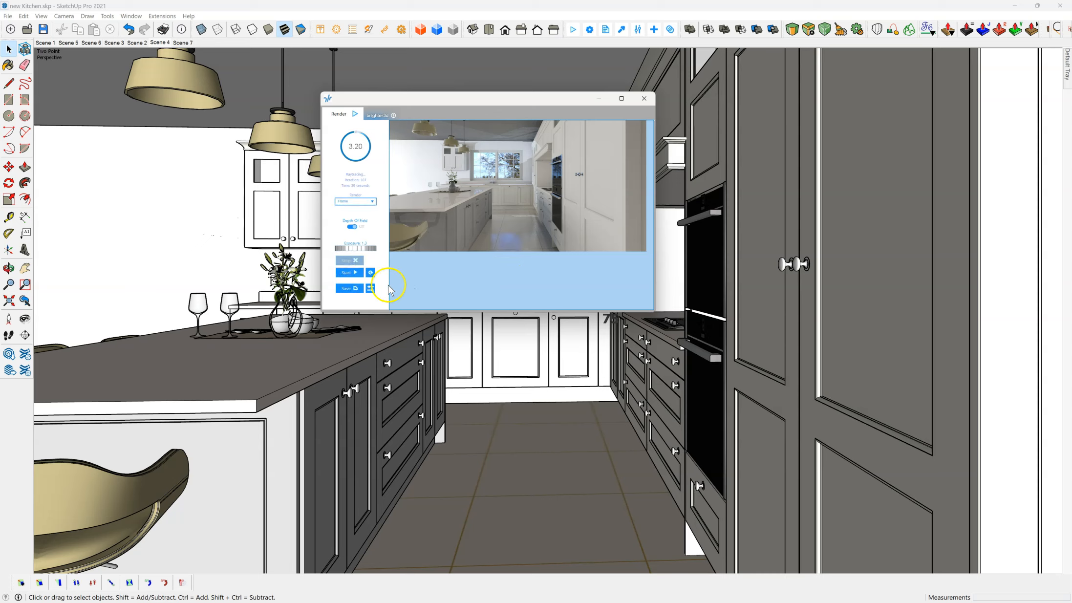